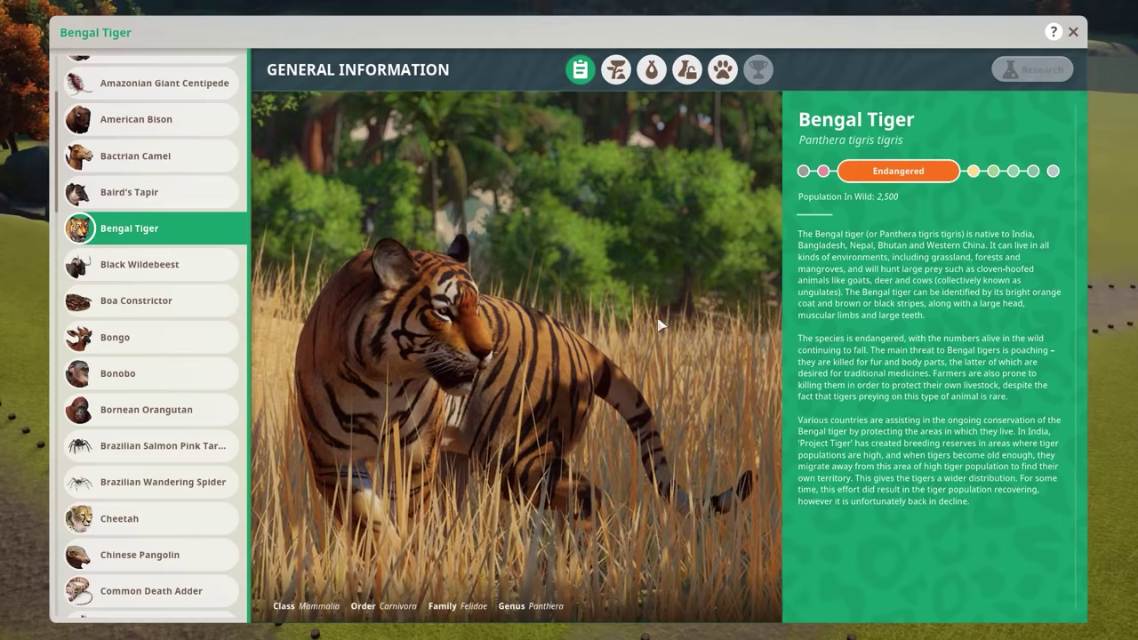
# Step: View the Bengal Tiger's habitat and species data, then read Civilopedia culture and leader entries
pyautogui.click(617, 71)
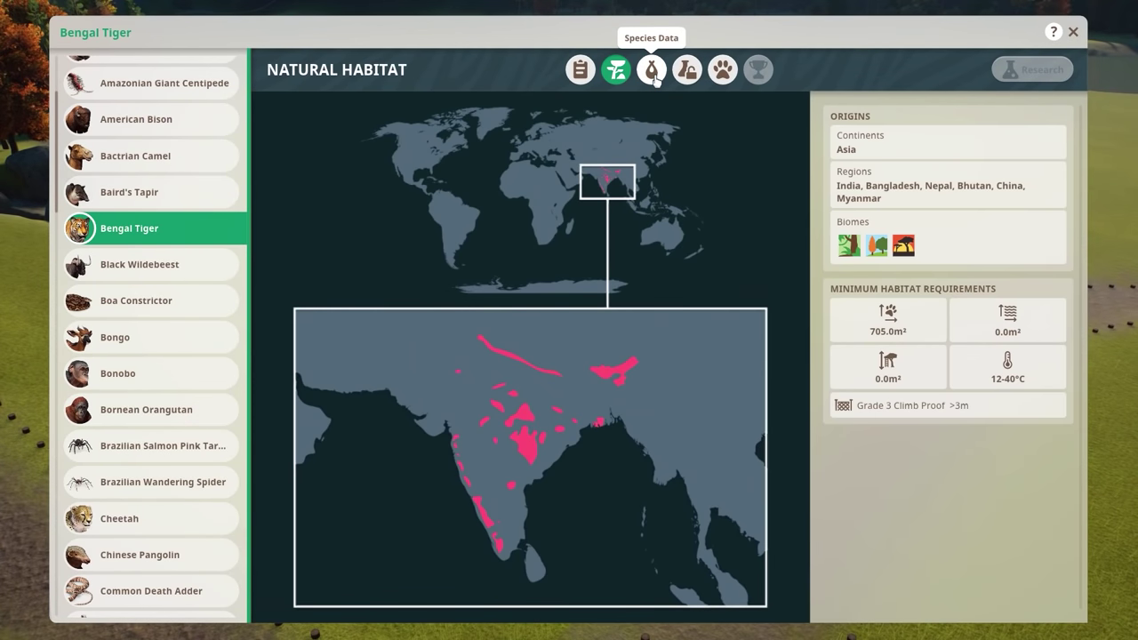
pyautogui.click(652, 73)
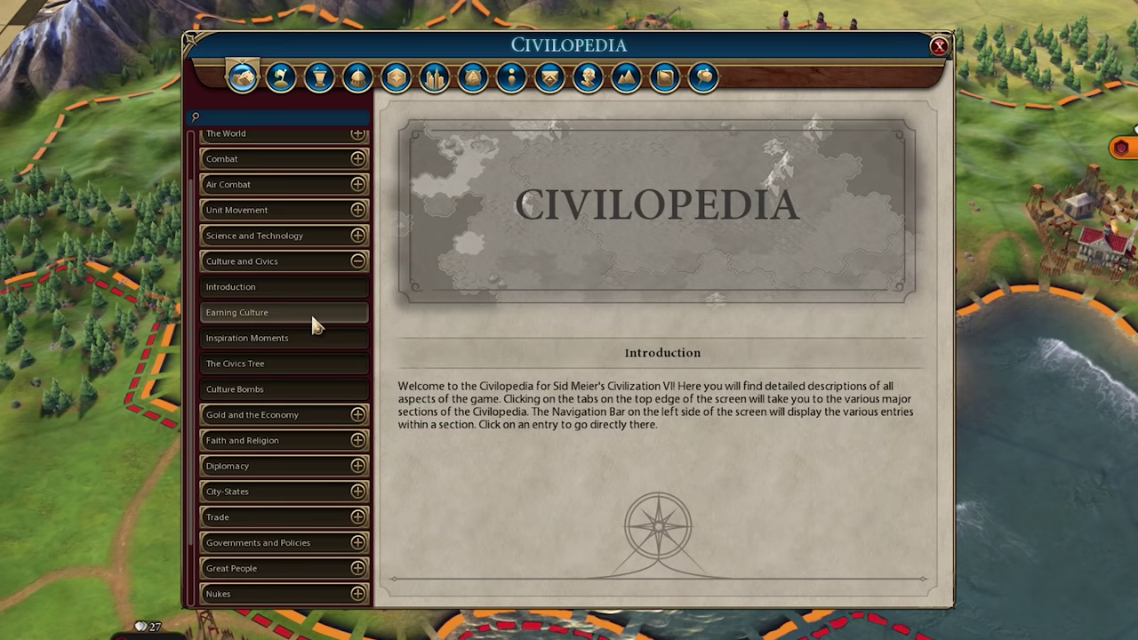
pyautogui.click(310, 312)
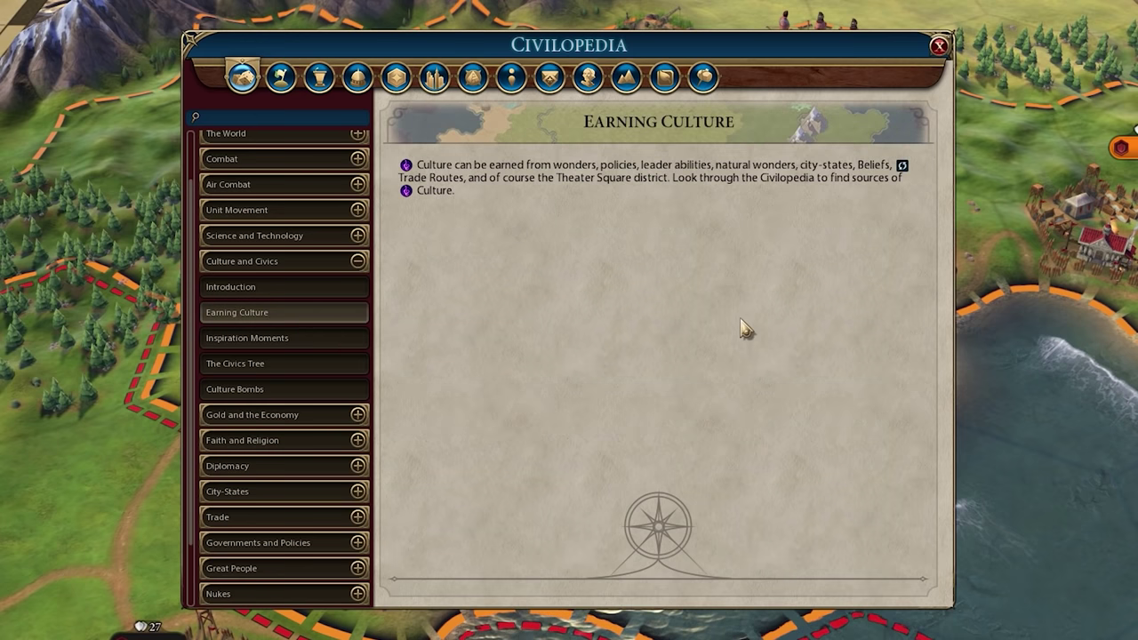
pyautogui.click(321, 79)
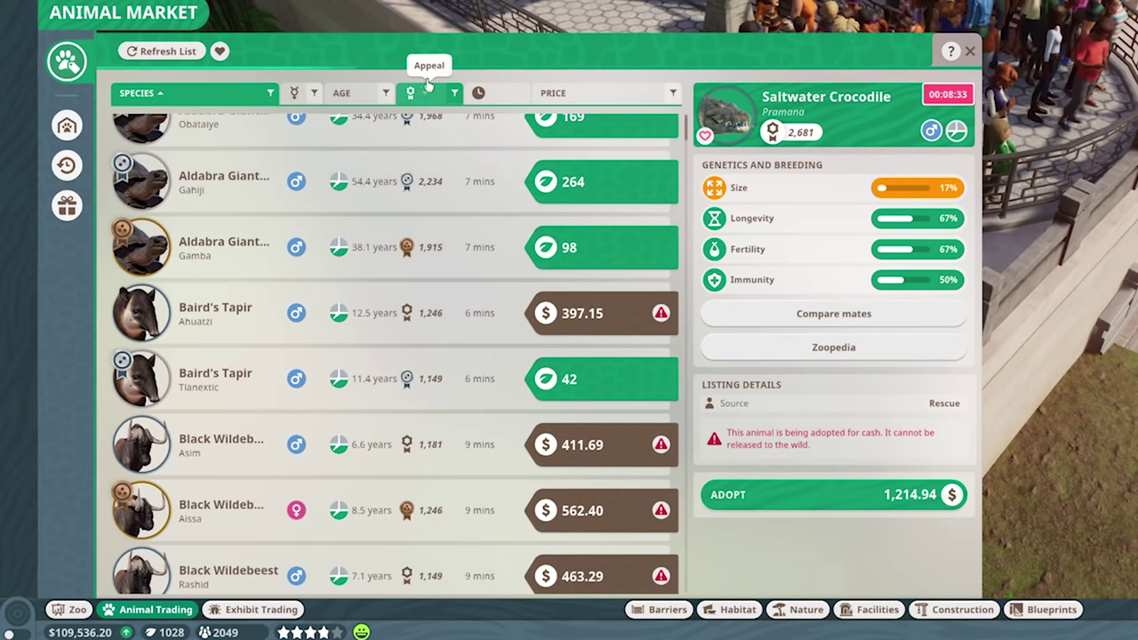
# Step: Scroll the Animal Market listings and select the head icon object
pyautogui.scroll(-4, 473, 250)
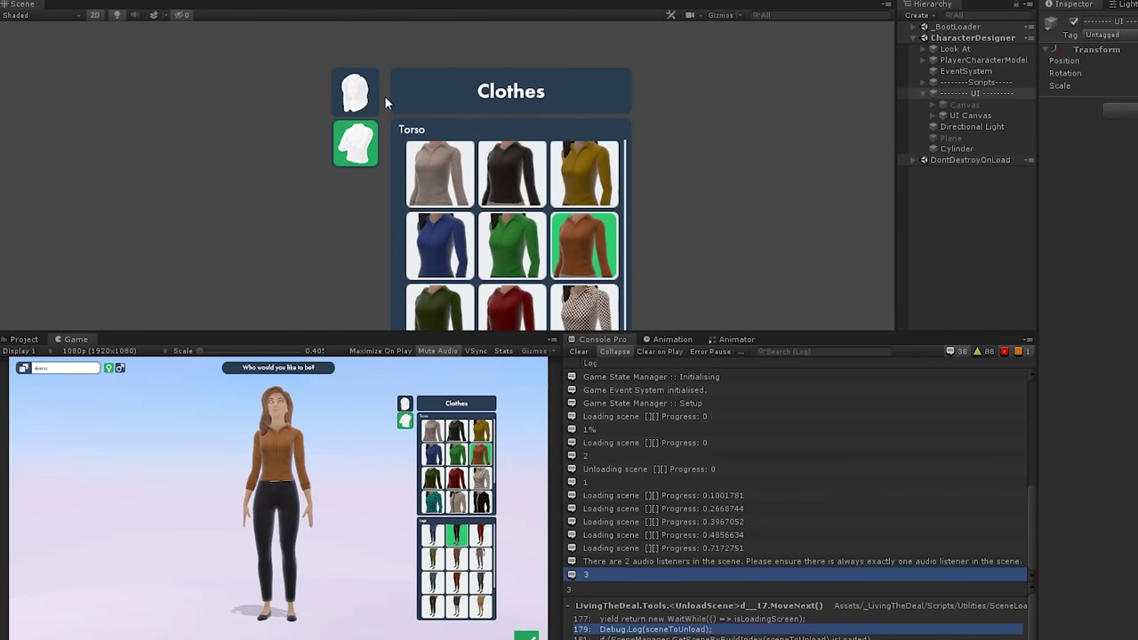
pyautogui.click(365, 96)
pyautogui.scroll(3, 465, 168)
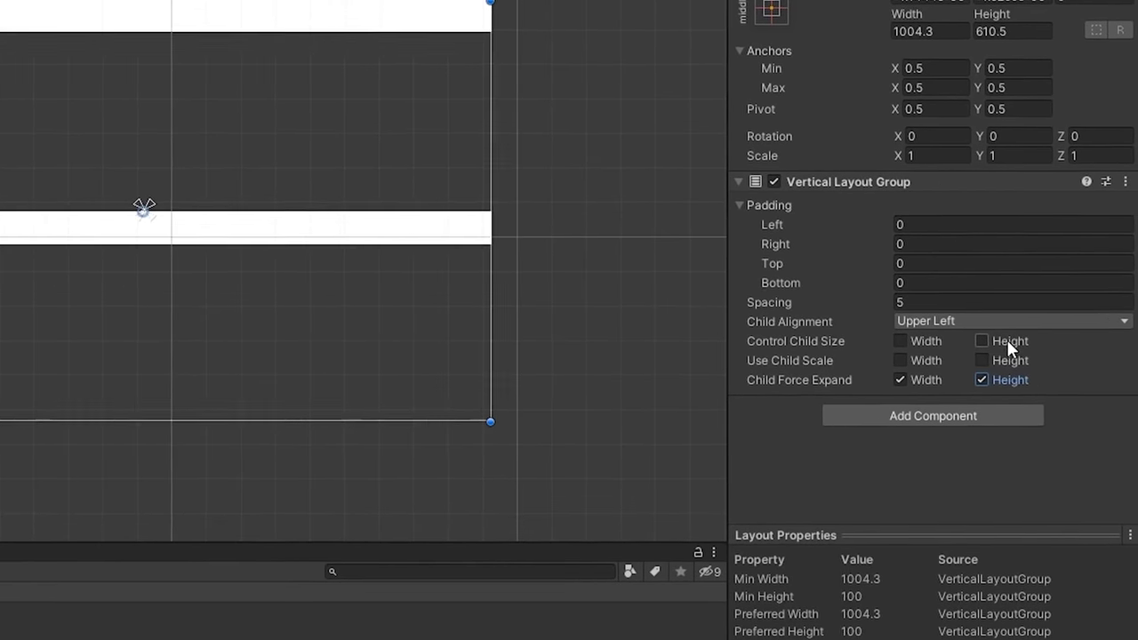
# Step: Enable Control Child Size Height and Width on the frame's Vertical Layout Group
pyautogui.click(1007, 340)
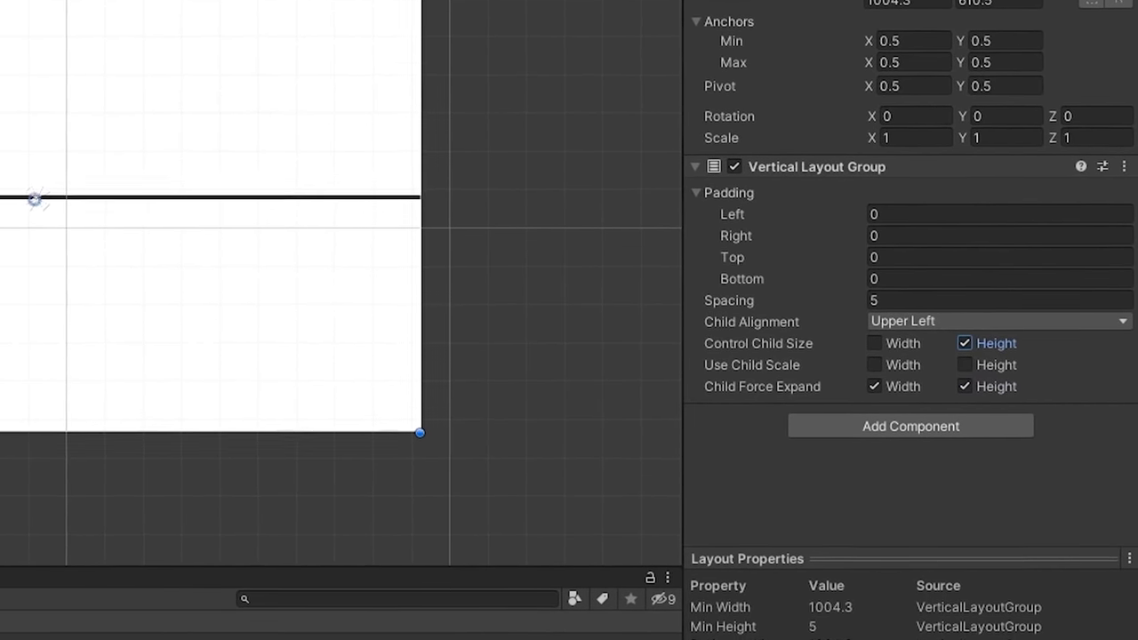
pyautogui.click(279, 8)
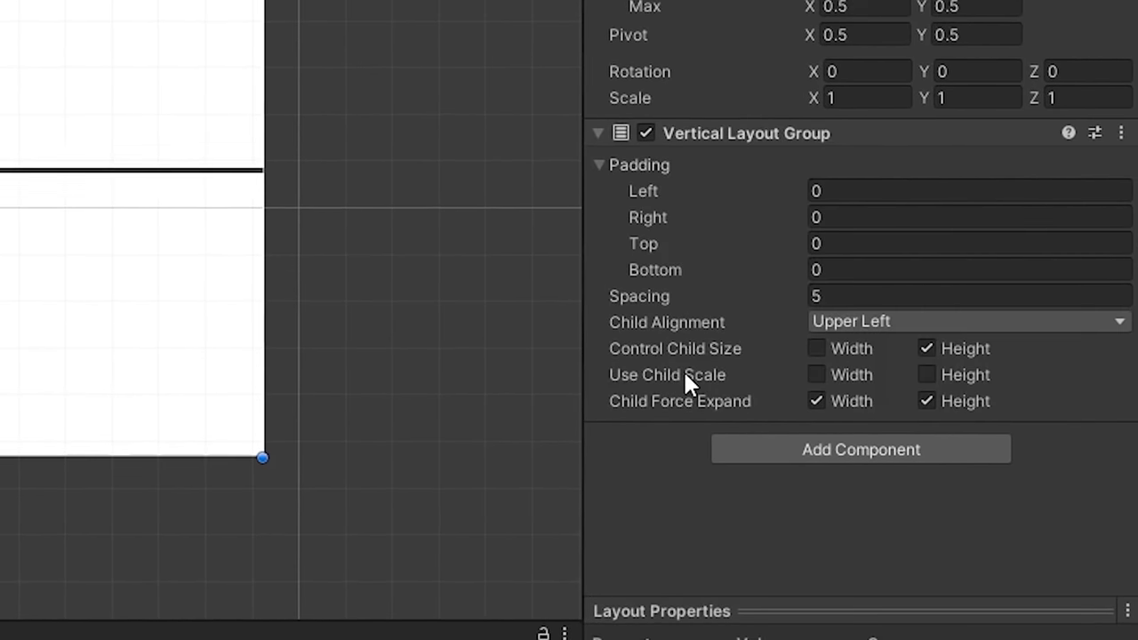
pyautogui.click(845, 350)
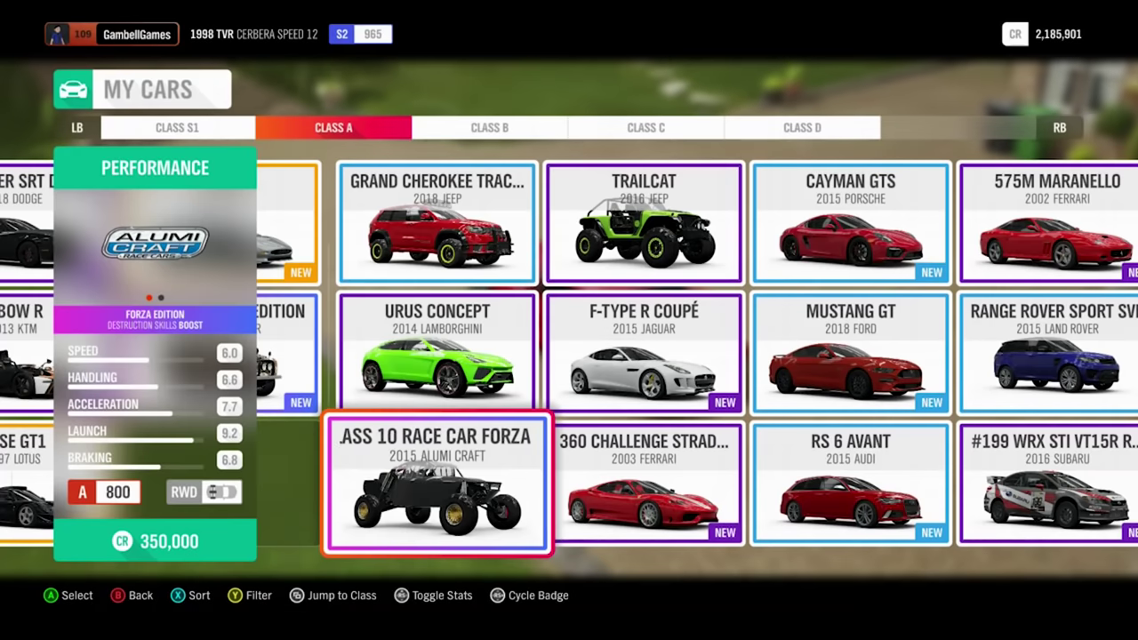
# Step: Browse the Urus Concept and Grand Cherokee cars, then open the Build Tools lesson
pyautogui.click(436, 356)
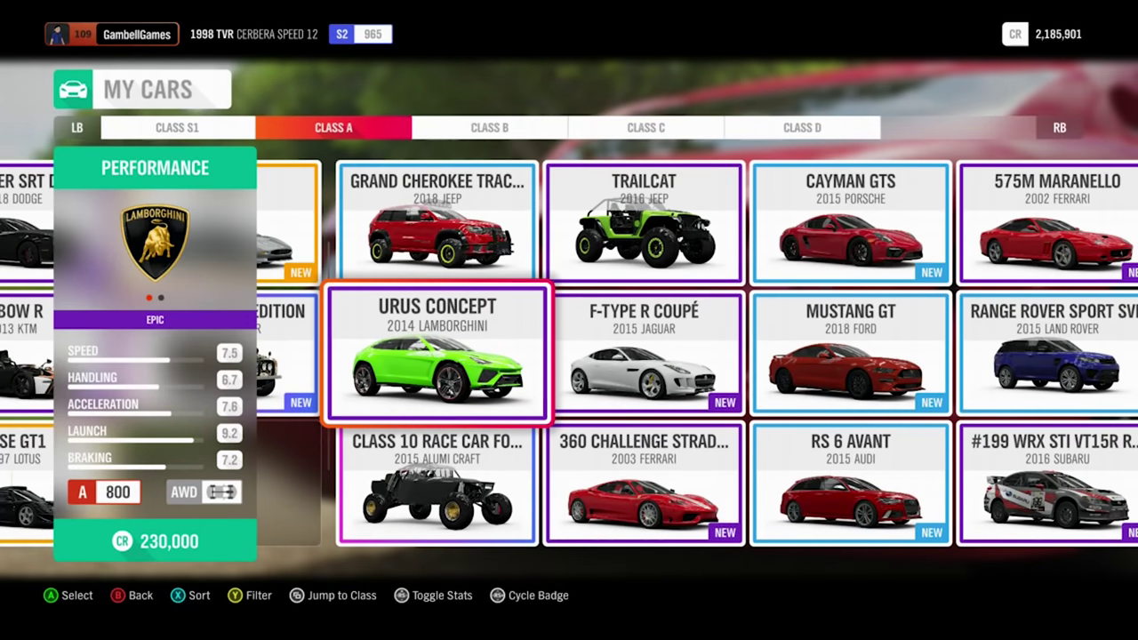
pyautogui.click(438, 222)
pyautogui.click(438, 355)
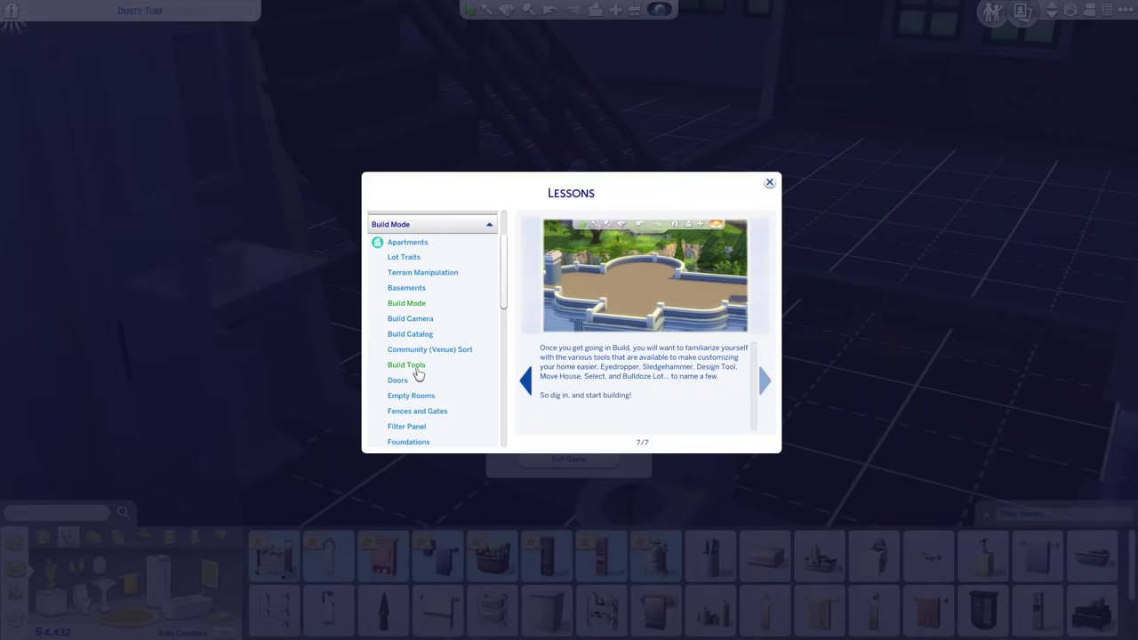
pyautogui.click(419, 367)
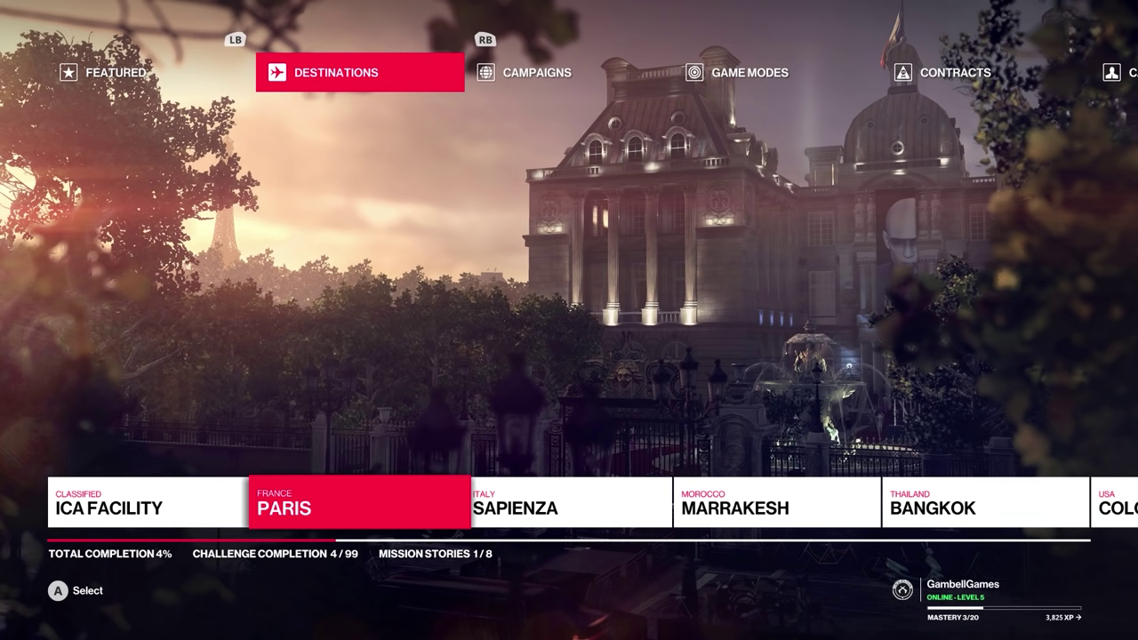
# Step: Cycle past Sapienza and Marrakesh, then send the train on its trip to Boston
pyautogui.press('Right')
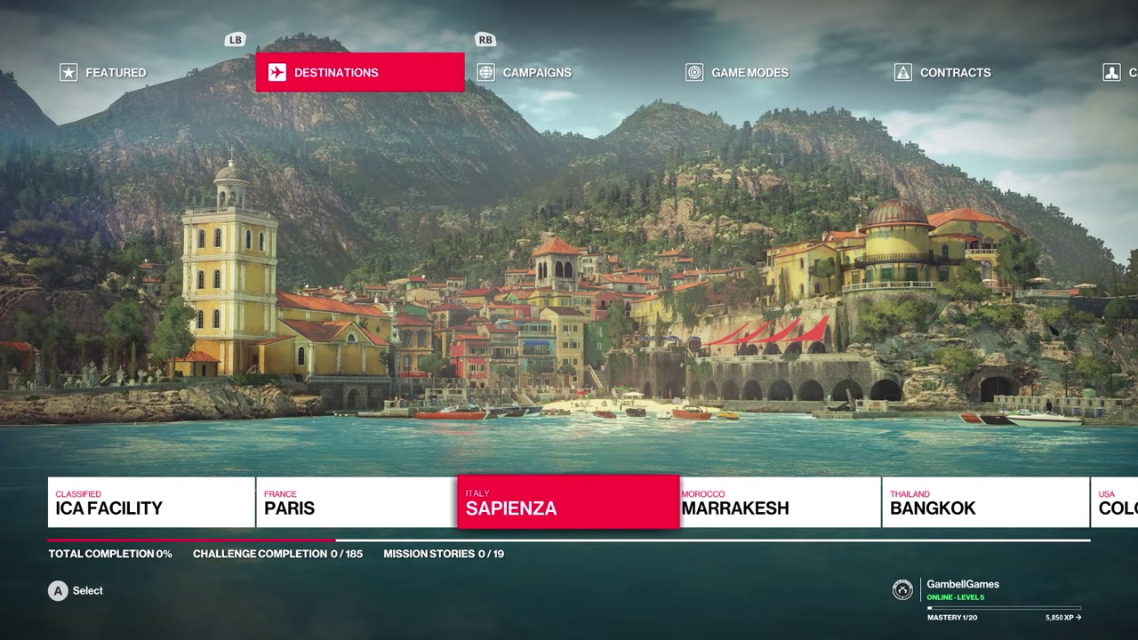
pyautogui.press('Right')
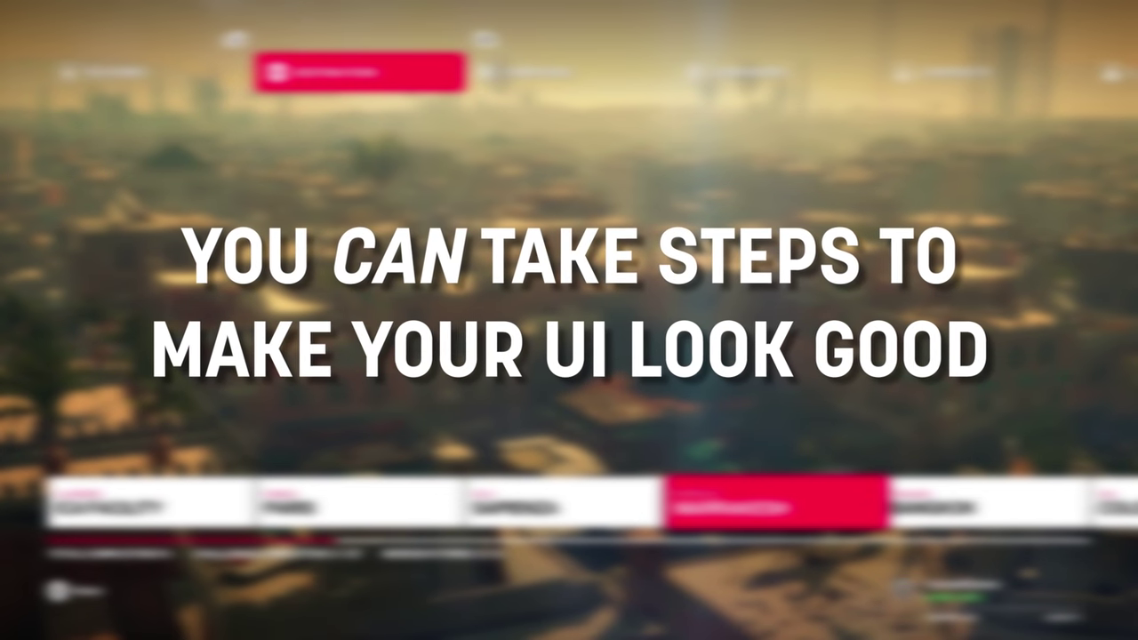
pyautogui.press('Right')
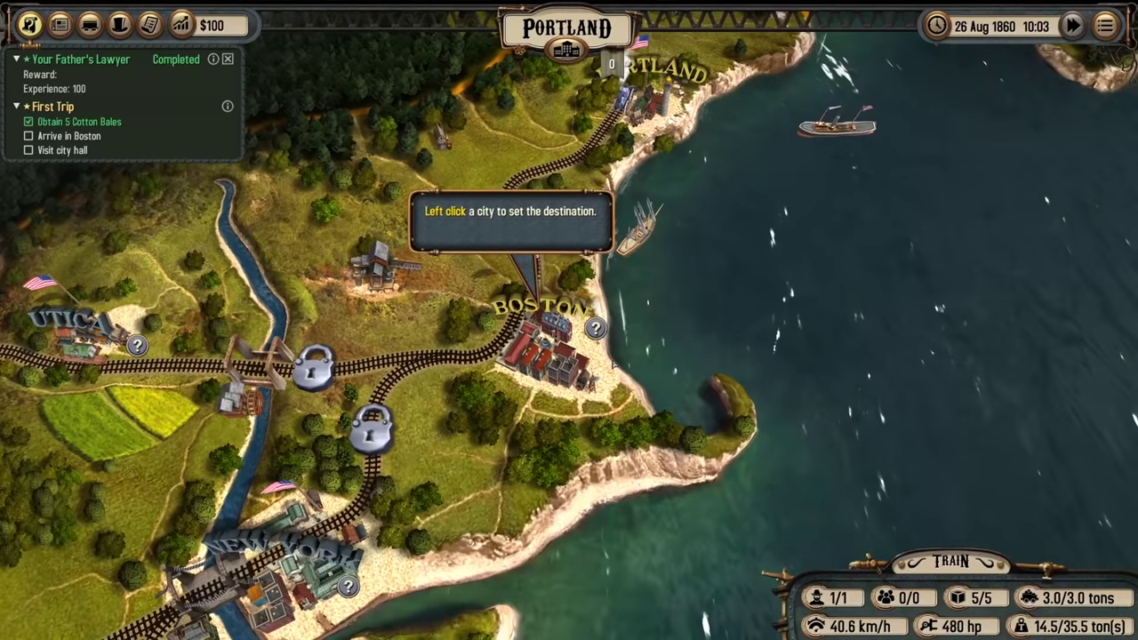
pyautogui.click(608, 360)
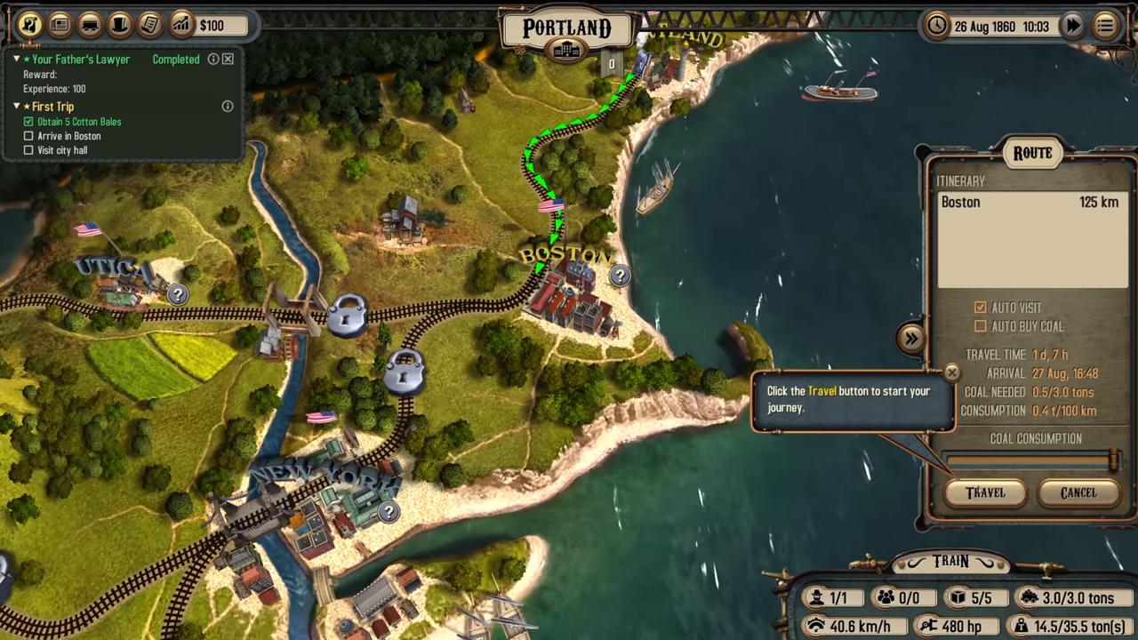
pyautogui.press('Return')
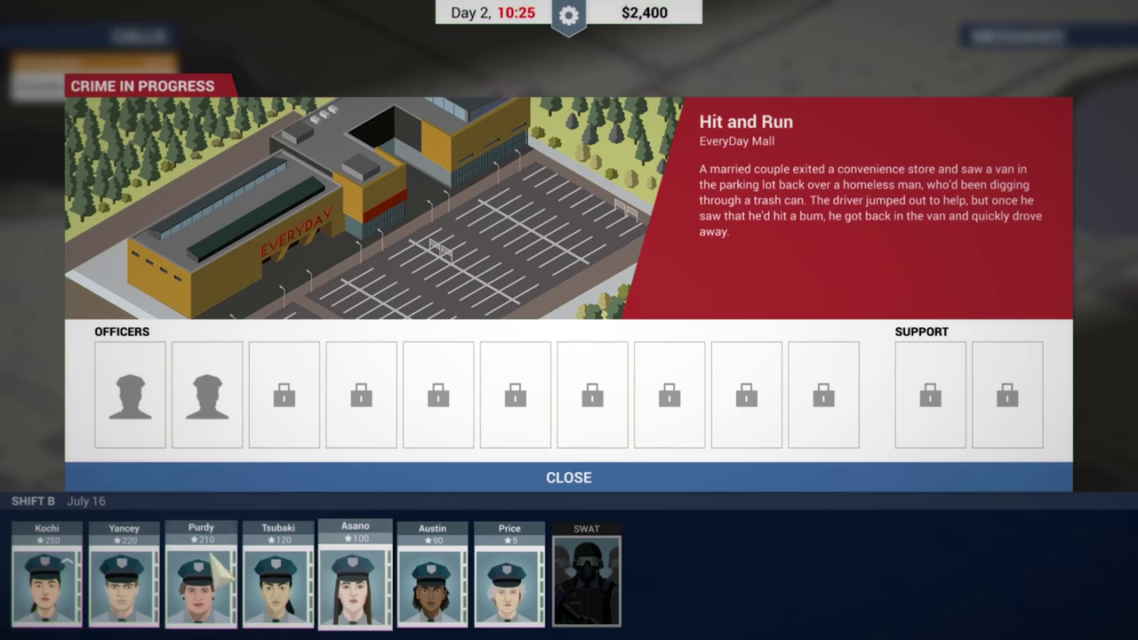
# Step: Assign two officers to the crime, then move through the car menu to the staff overview
pyautogui.click(45, 578)
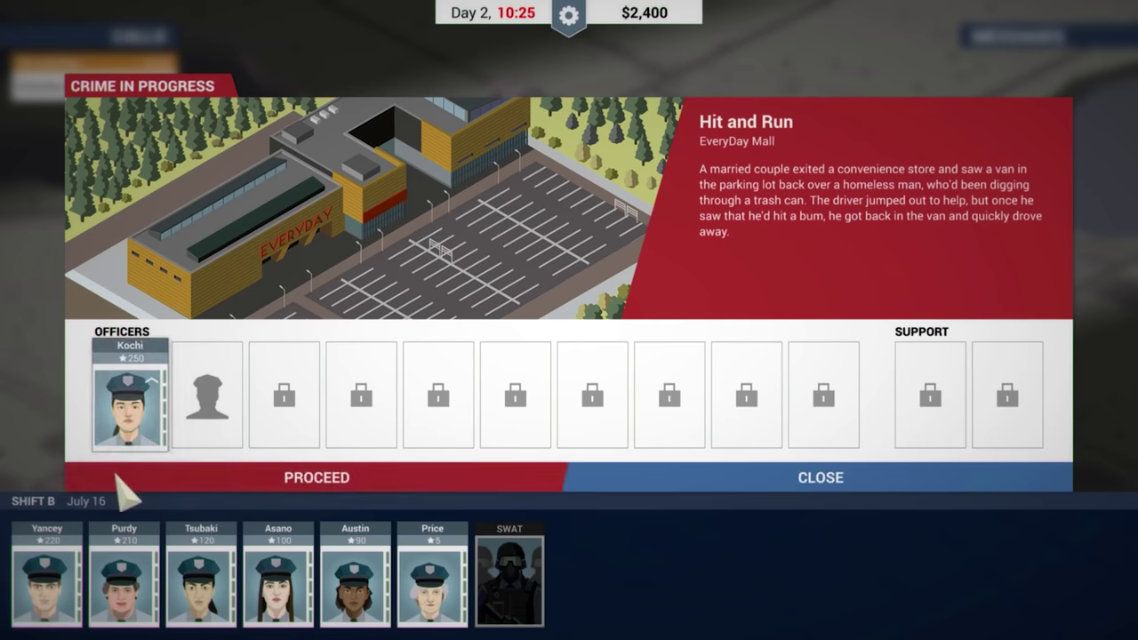
pyautogui.click(117, 578)
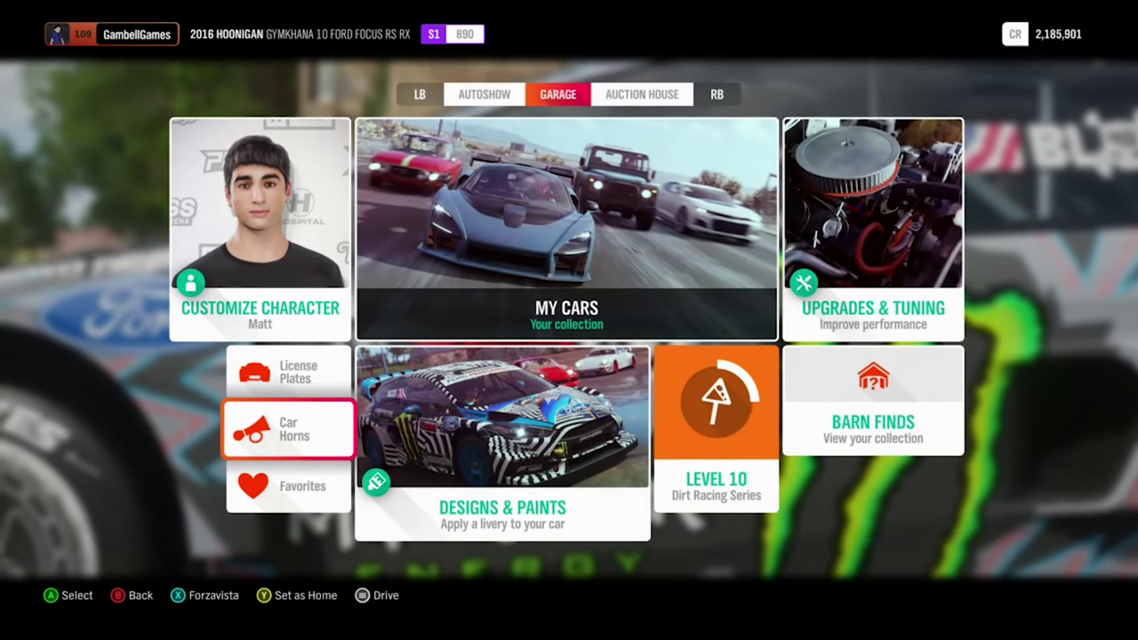
pyautogui.press('Up')
pyautogui.press('Right')
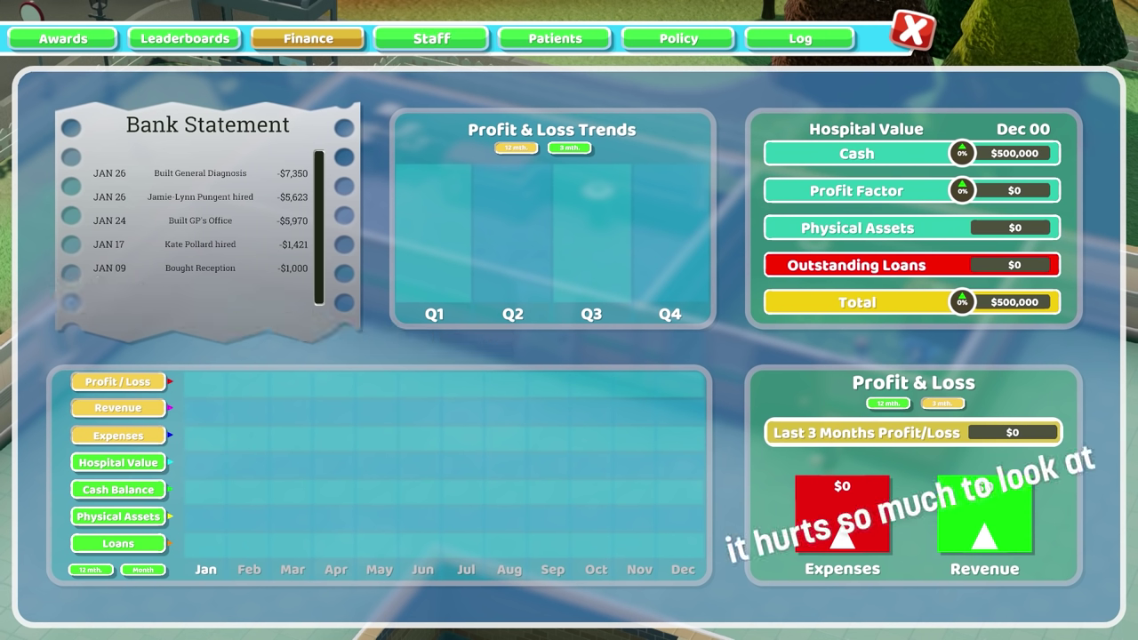
pyautogui.press('Return')
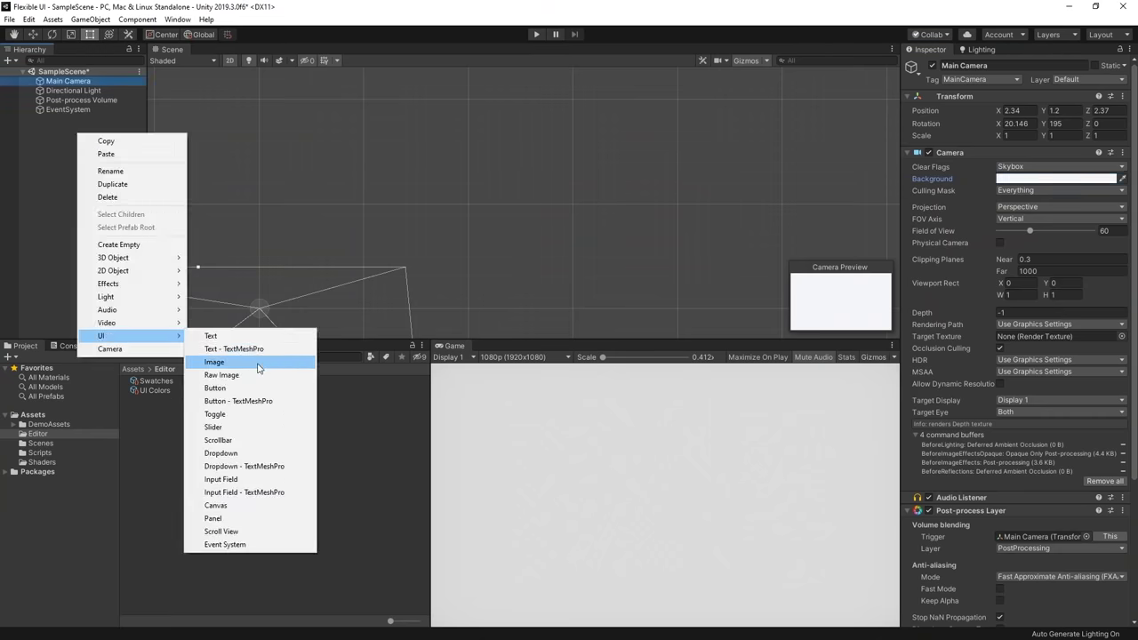
# Step: Create a UI Image on the canvas and give it a light colour
pyautogui.click(258, 360)
pyautogui.click(1056, 292)
pyautogui.click(798, 377)
# Step: Duplicate the panel image, resize the copy into a top bar, and colour it 353B48
pyautogui.rightClick(64, 128)
pyautogui.click(96, 188)
pyautogui.moveTo(343, 298); pyautogui.dragTo(344, 147)
pyautogui.click(1055, 292)
pyautogui.click(798, 377)
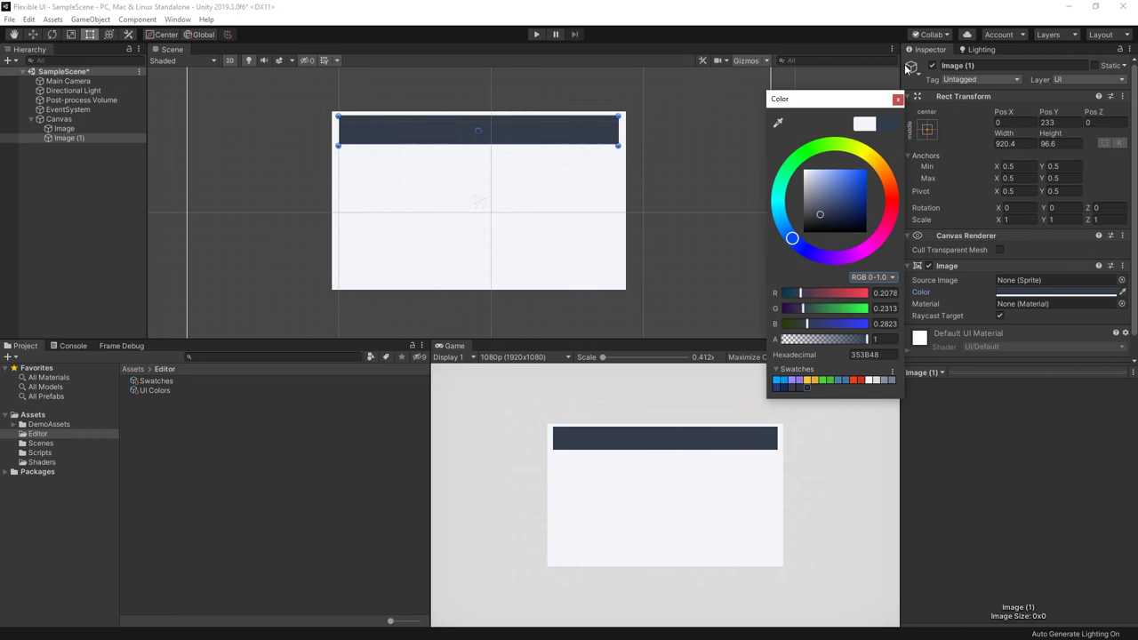
# Step: Duplicate the header bar image into a new block and recolour it
pyautogui.press('Escape')
pyautogui.scroll(2, 478, 213)
pyautogui.rightClick(64, 138)
pyautogui.click(96, 188)
pyautogui.click(1055, 292)
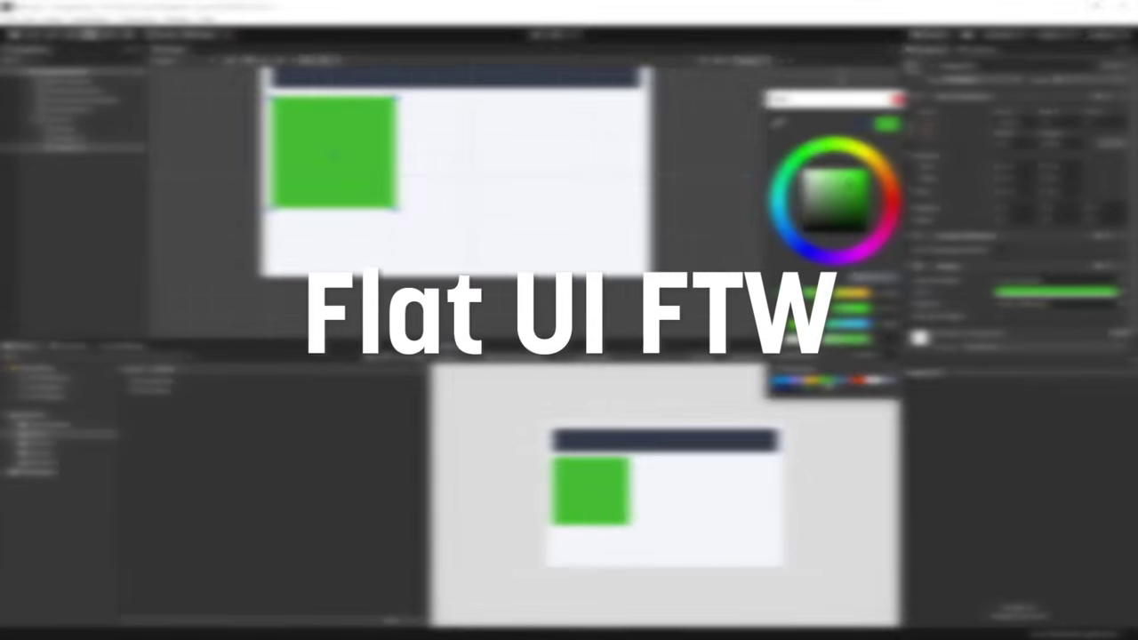
pyautogui.click(797, 377)
# Step: Duplicate another image into a new bar and colour it red
pyautogui.press('Escape')
pyautogui.click(96, 187)
pyautogui.click(1056, 292)
pyautogui.click(798, 377)
pyautogui.press('Escape')
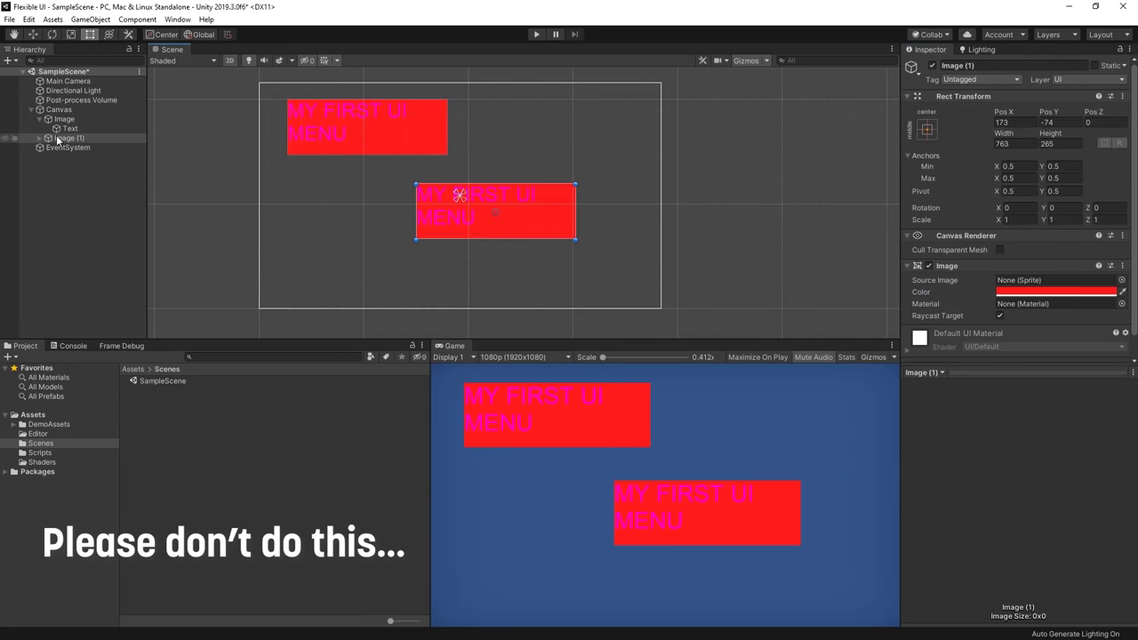
# Step: Make the second box light blue and change its label to 'CAN YOU READ THIS?'
pyautogui.click(1056, 291)
pyautogui.click(39, 137)
pyautogui.click(69, 147)
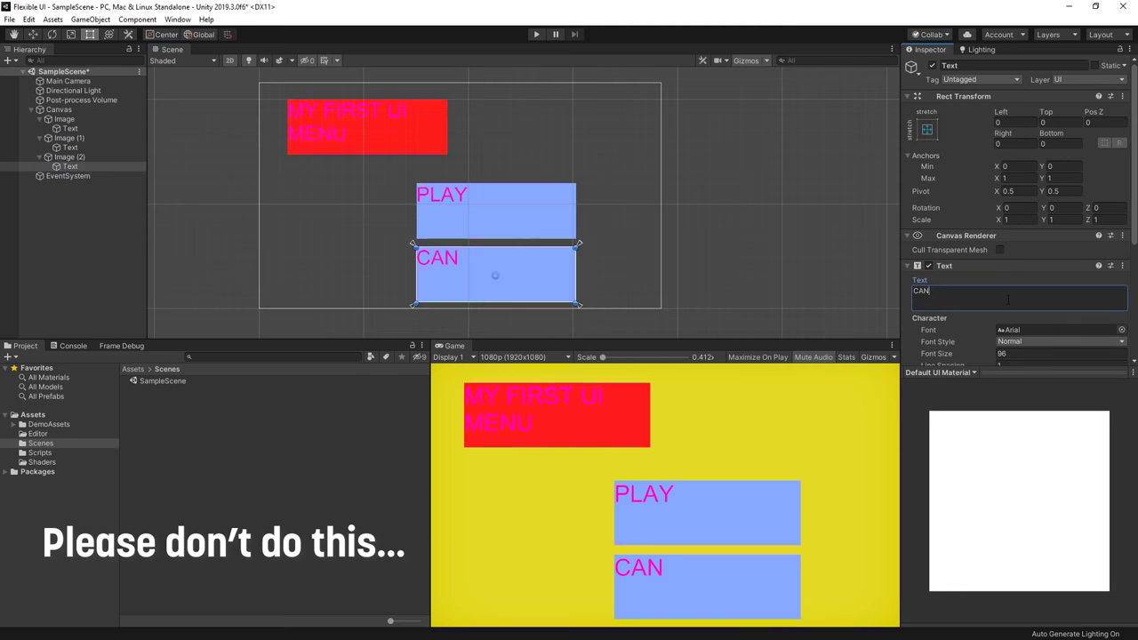
pyautogui.write('YOU READ THIS?')
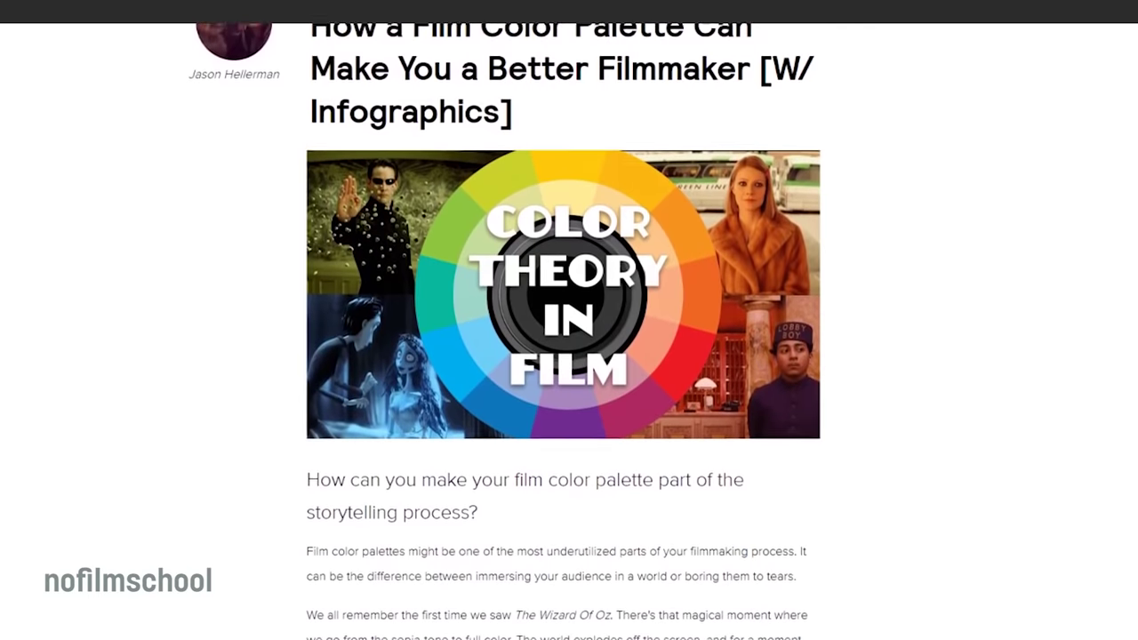
pyautogui.scroll(-3, 563, 329)
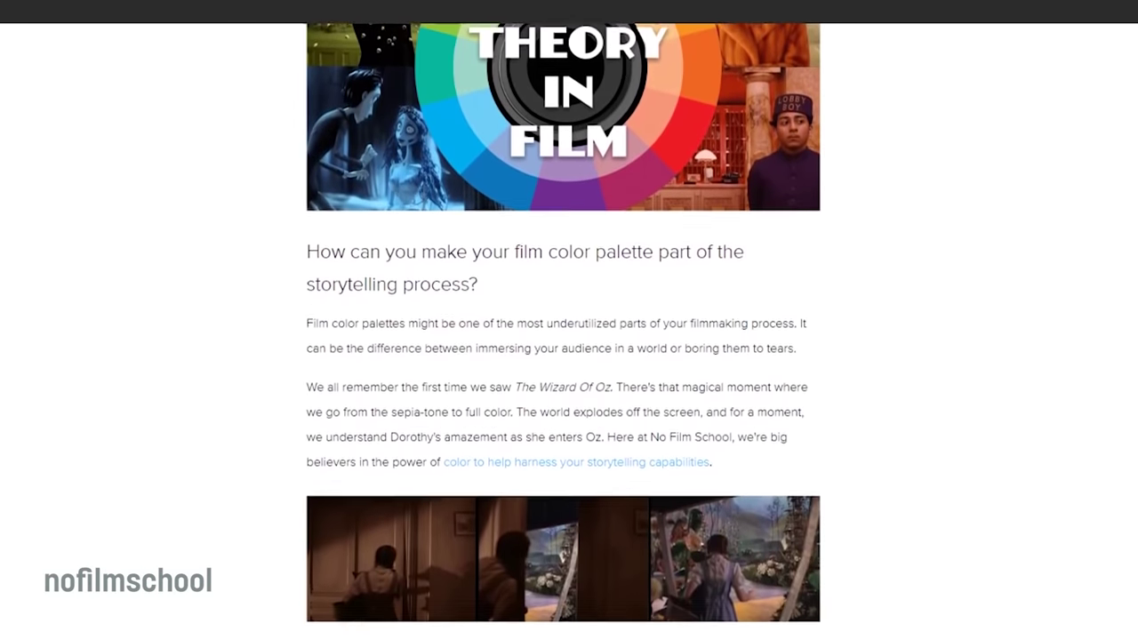
# Step: Read down the film colour palette article, then skip ahead in the Understanding Color video
pyautogui.scroll(-3, 563, 329)
pyautogui.scroll(-3, 563, 329)
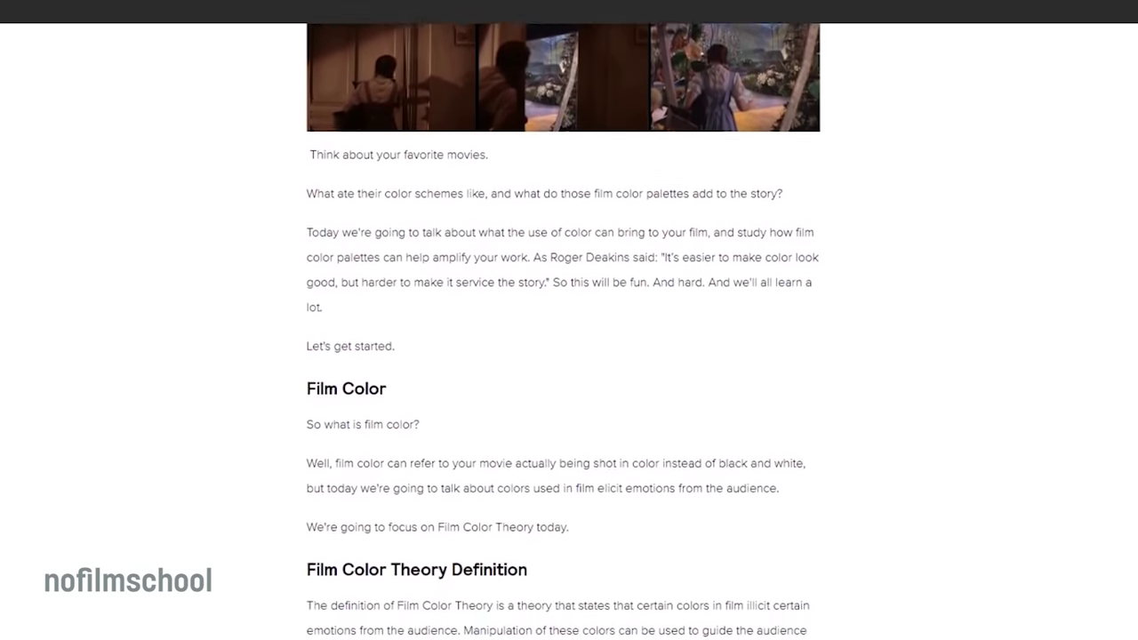
pyautogui.scroll(-3, 562, 329)
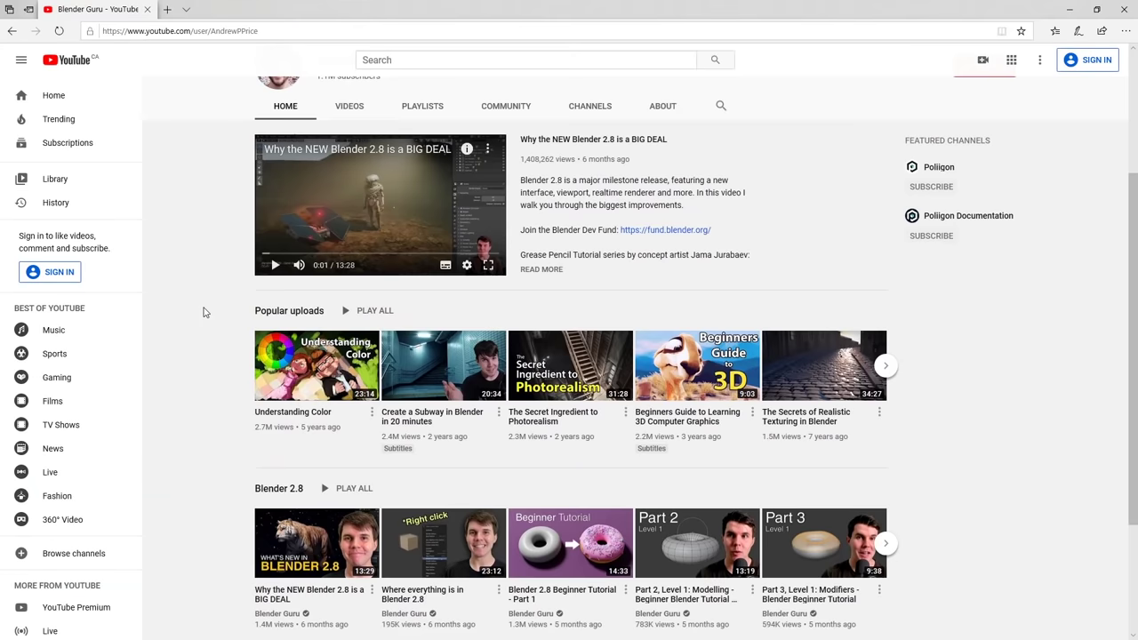
pyautogui.scroll(-1, 205, 305)
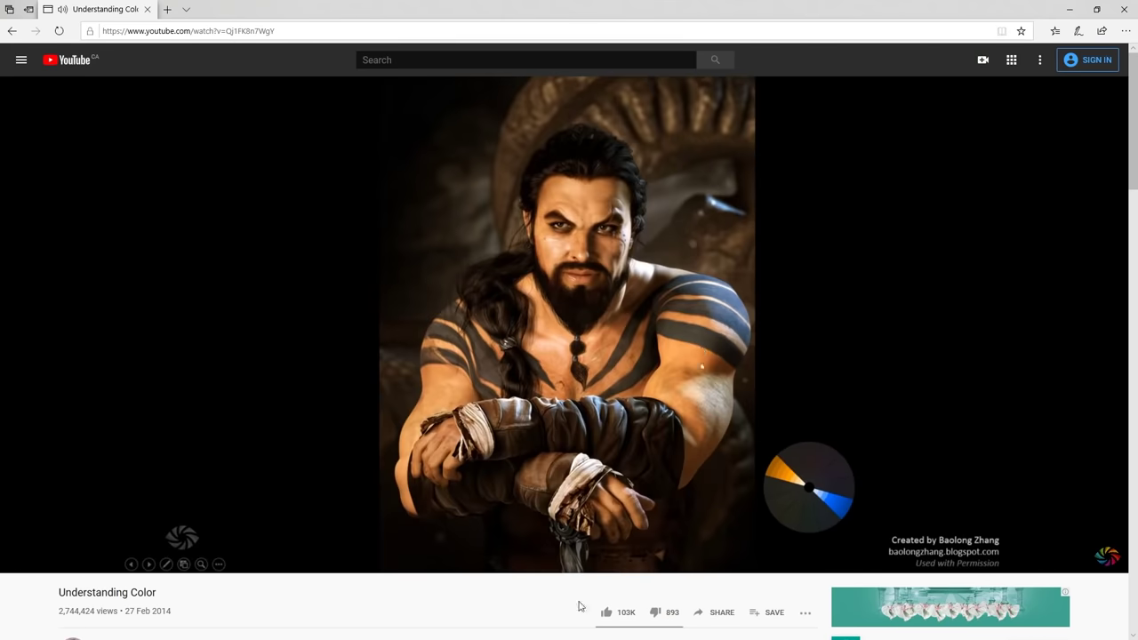
pyautogui.click(790, 553)
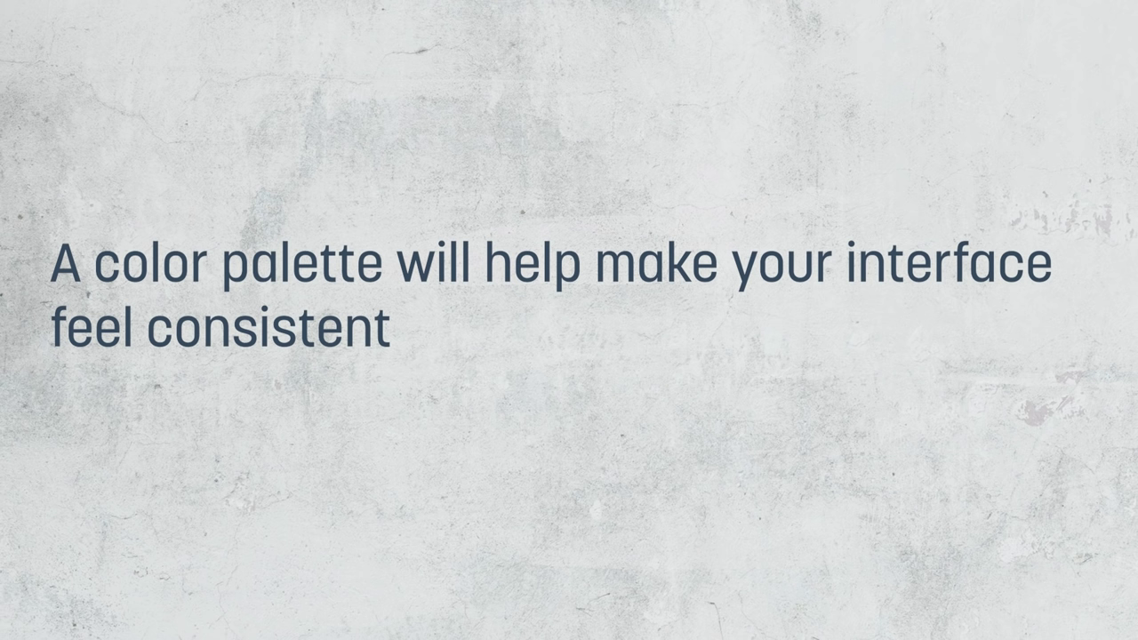
# Step: Close the Labor Market and Affairs dialogs, check the police station, then open the vandalism call
pyautogui.scroll(-2, 762, 318)
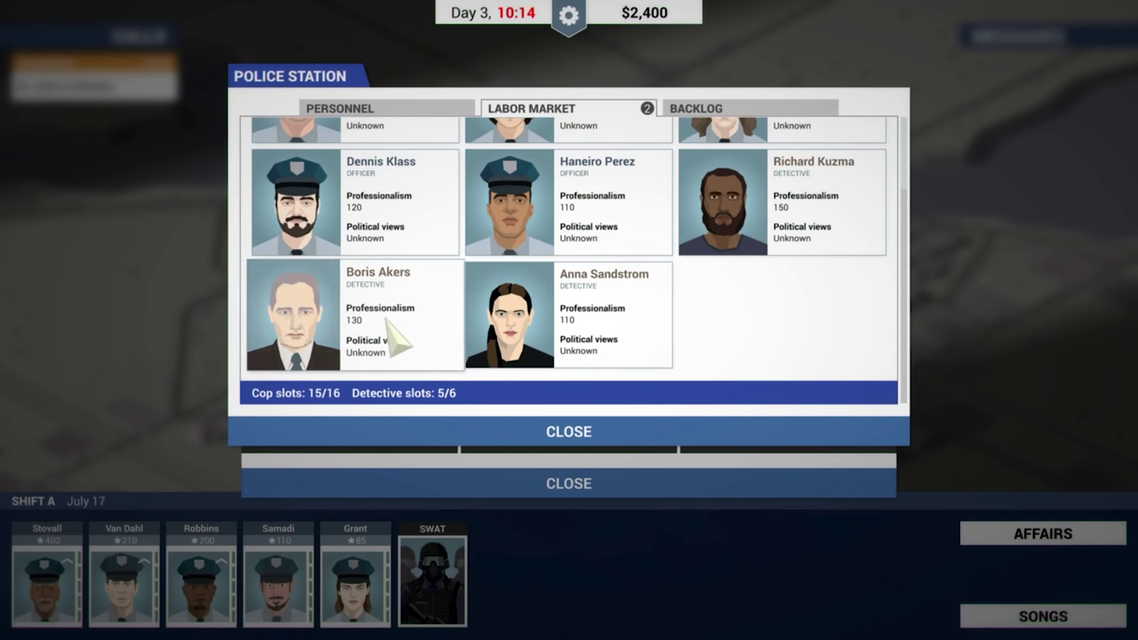
pyautogui.click(557, 433)
pyautogui.press('Escape')
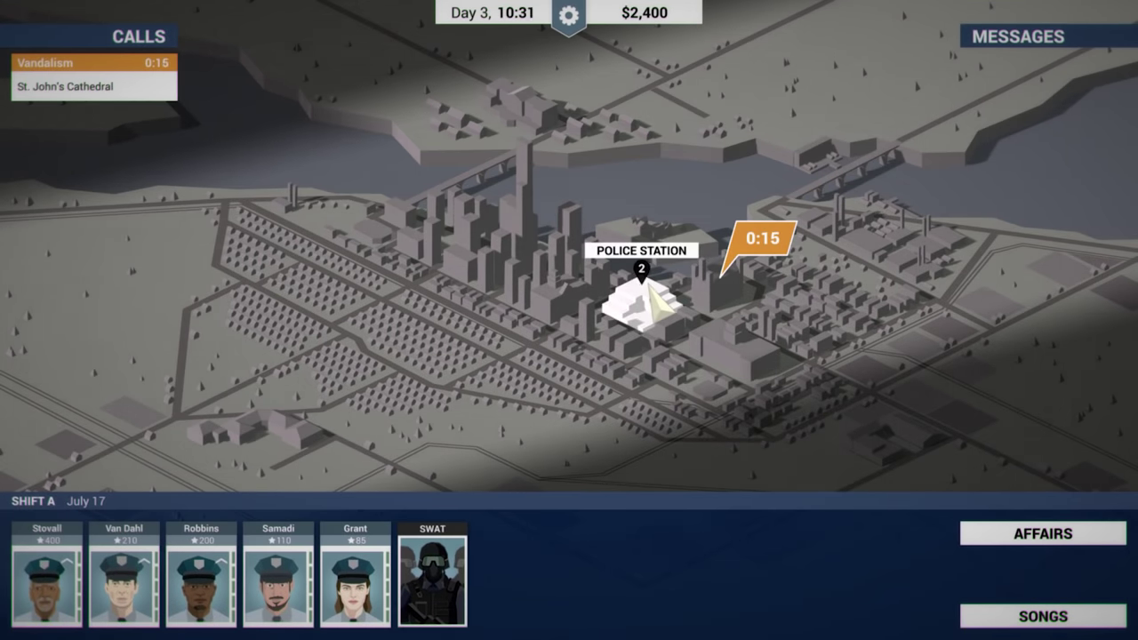
pyautogui.click(646, 311)
pyautogui.click(596, 427)
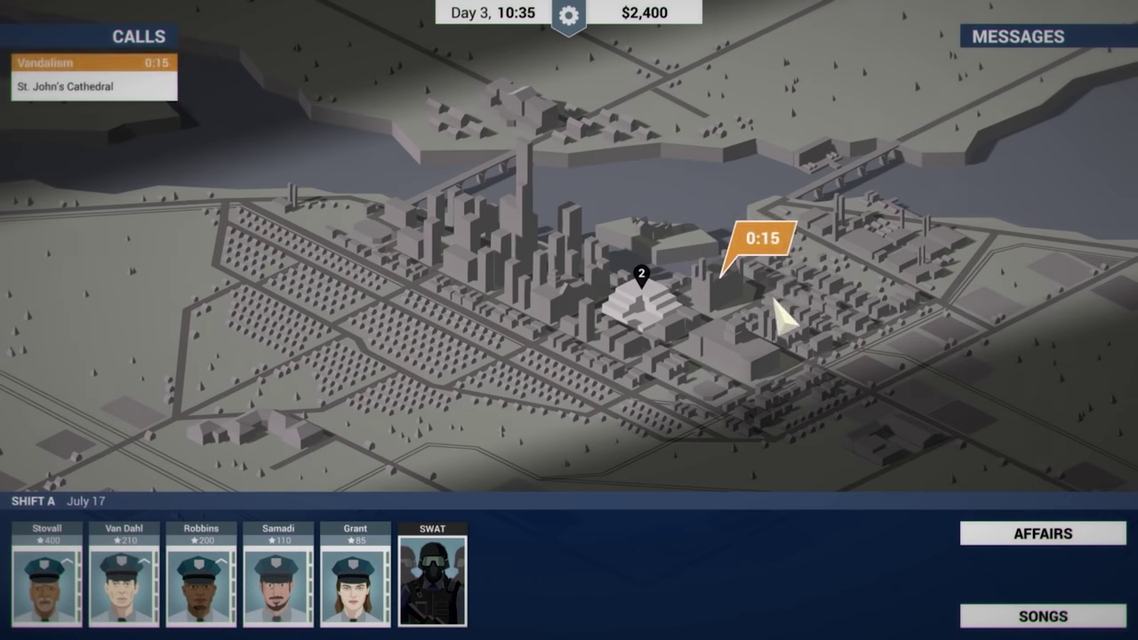
pyautogui.click(774, 250)
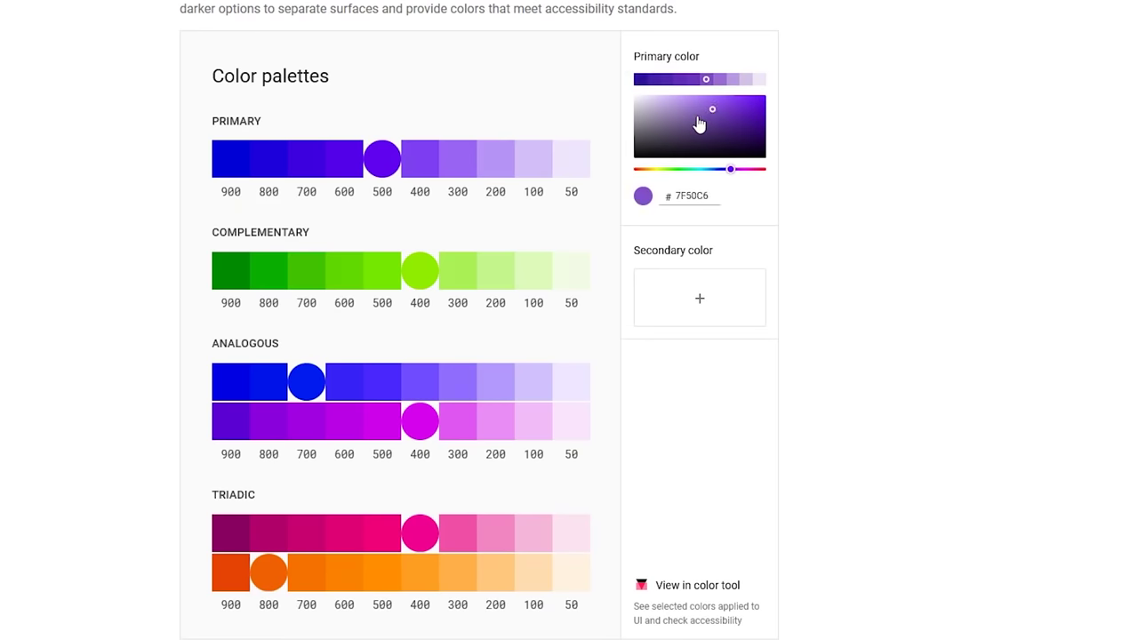
# Step: Set a saturated cyan primary colour in the Material colour tool
pyautogui.moveTo(714, 108); pyautogui.dragTo(683, 114)
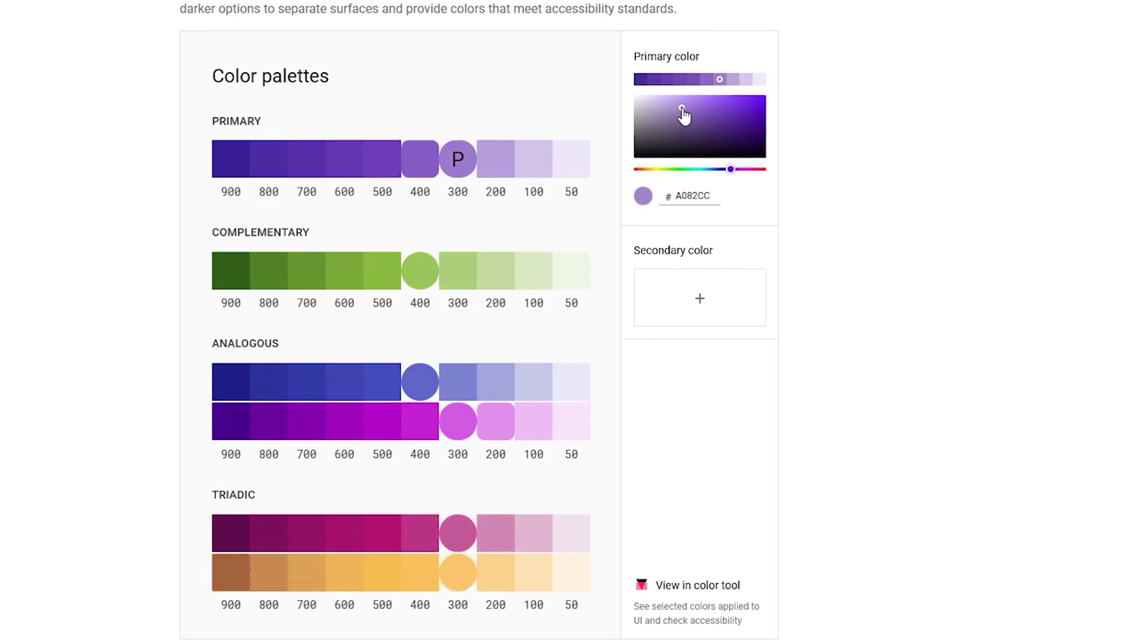
pyautogui.moveTo(689, 169); pyautogui.dragTo(705, 169)
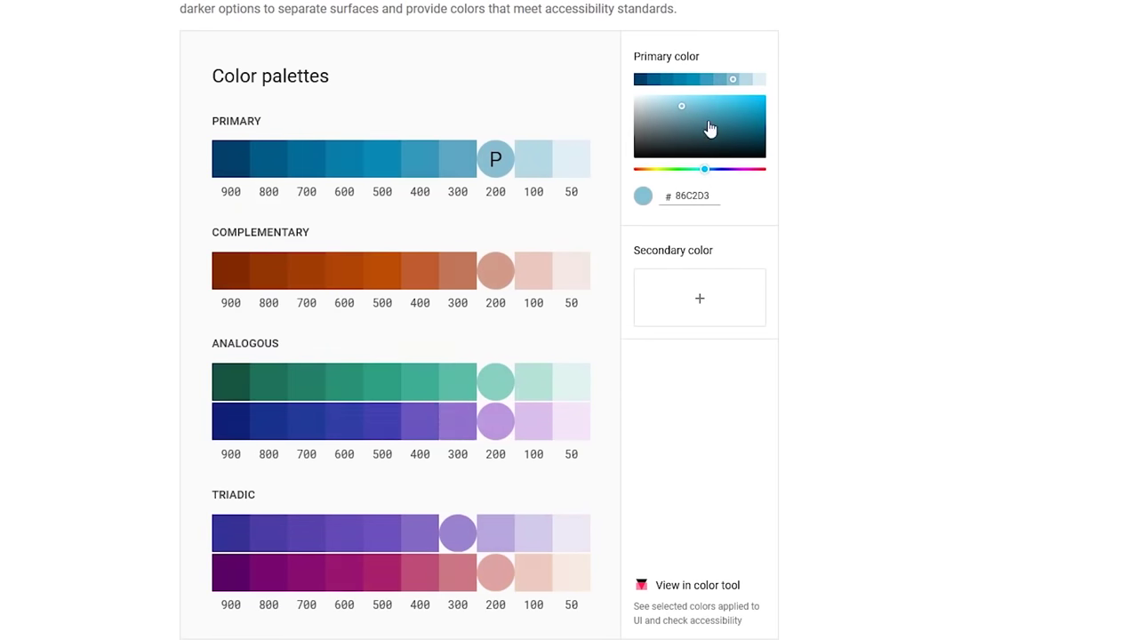
pyautogui.moveTo(710, 130); pyautogui.dragTo(726, 110)
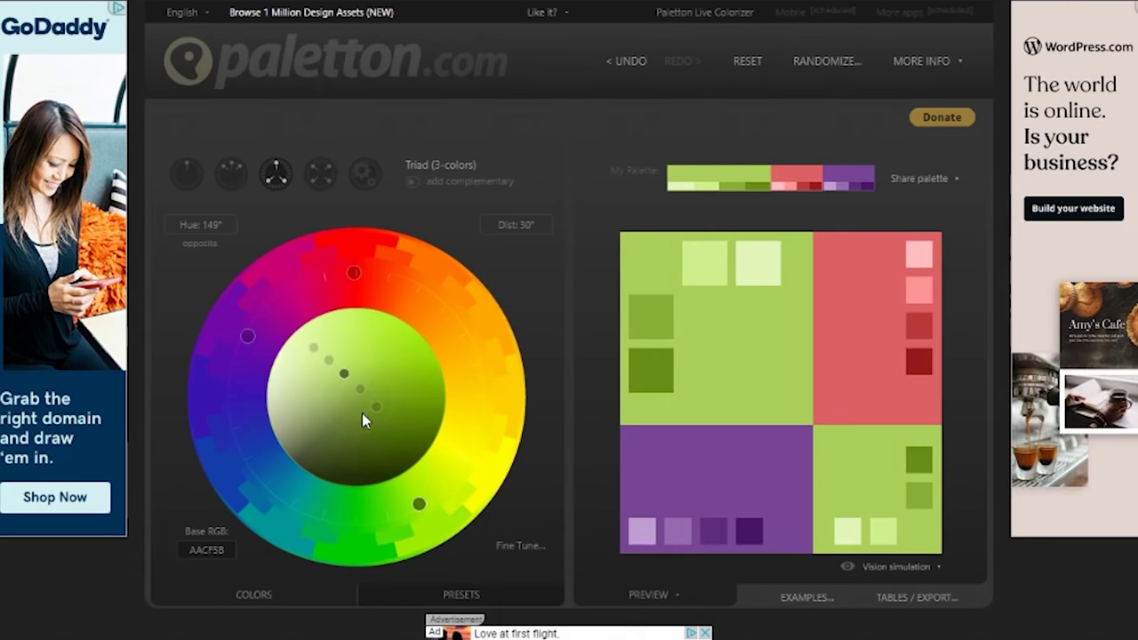
# Step: Nudge a Paletton triad colour around the wheel and open Flat UI Colors' British Palette
pyautogui.moveTo(249, 334); pyautogui.dragTo(254, 494)
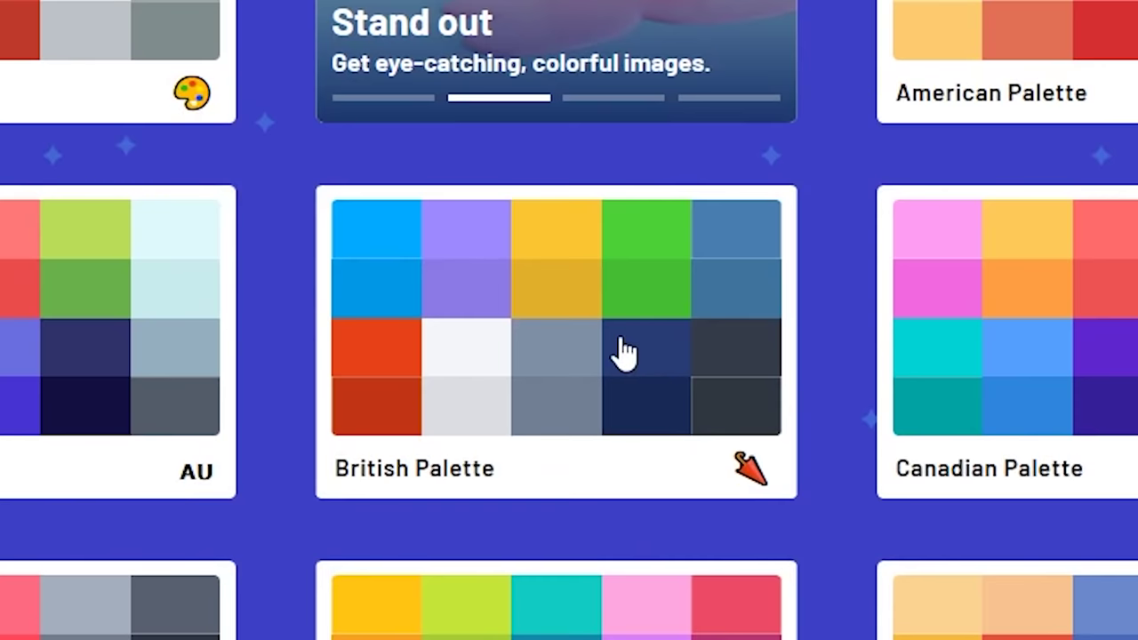
pyautogui.click(591, 340)
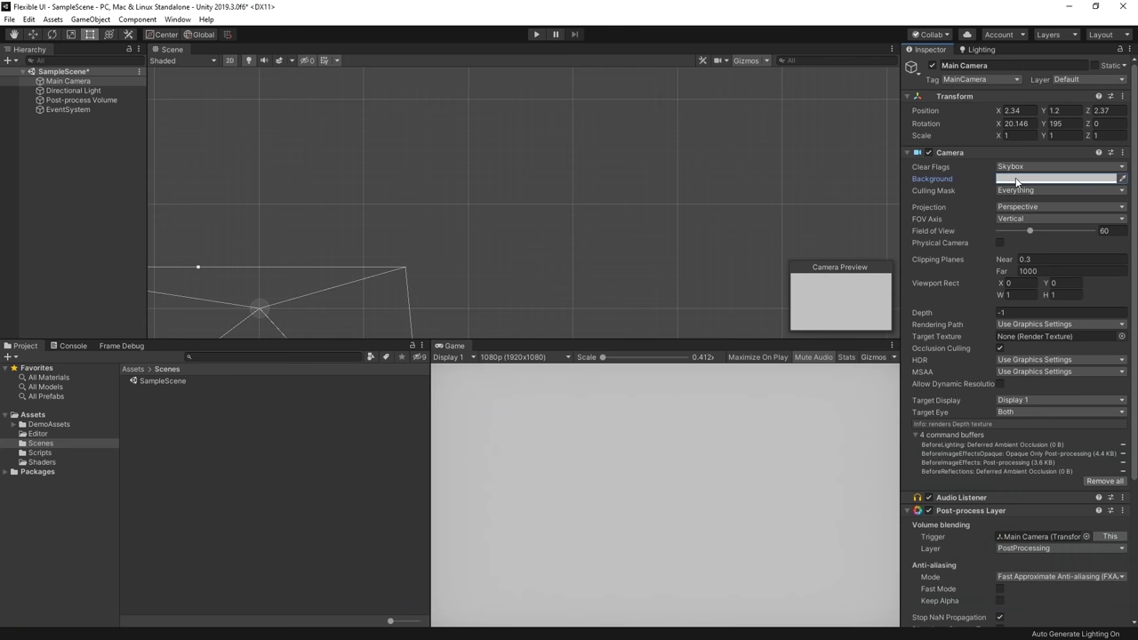
pyautogui.click(1017, 180)
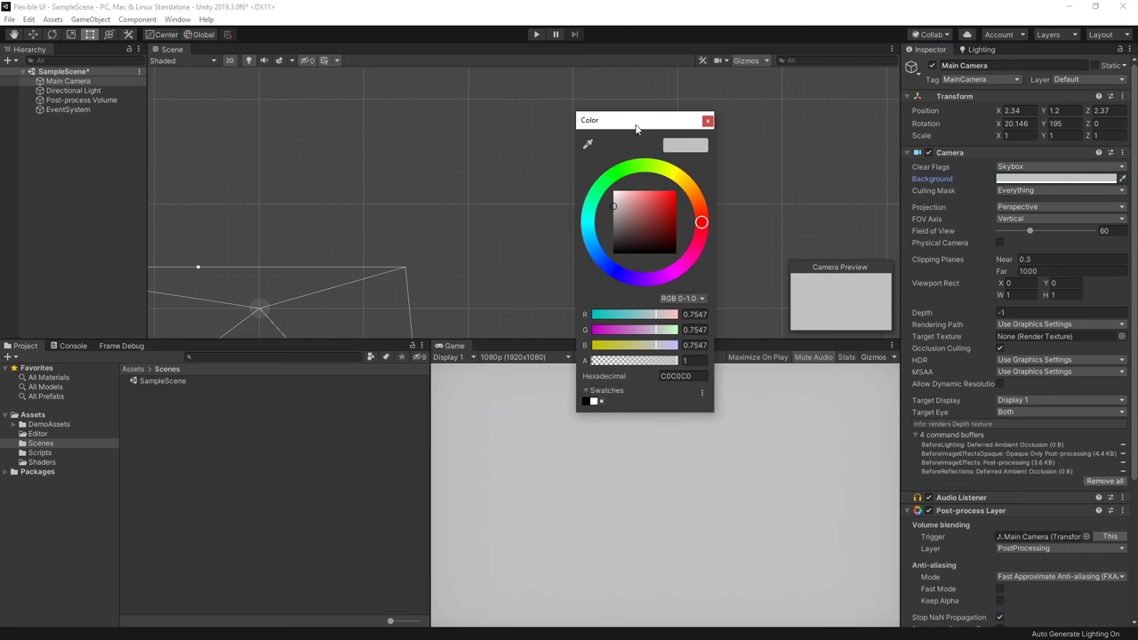
# Step: Create a new swatch library named 'UI Color' stored in the Project Folder
pyautogui.moveTo(636, 130); pyautogui.dragTo(561, 93)
pyautogui.click(629, 361)
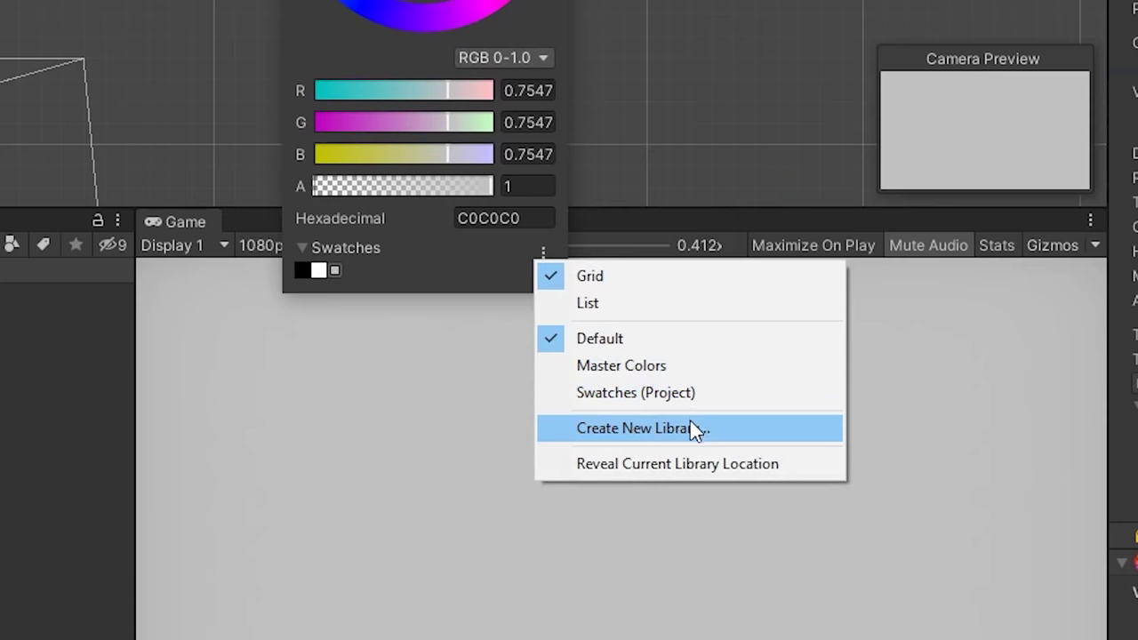
pyautogui.click(690, 428)
pyautogui.write('UI Colors')
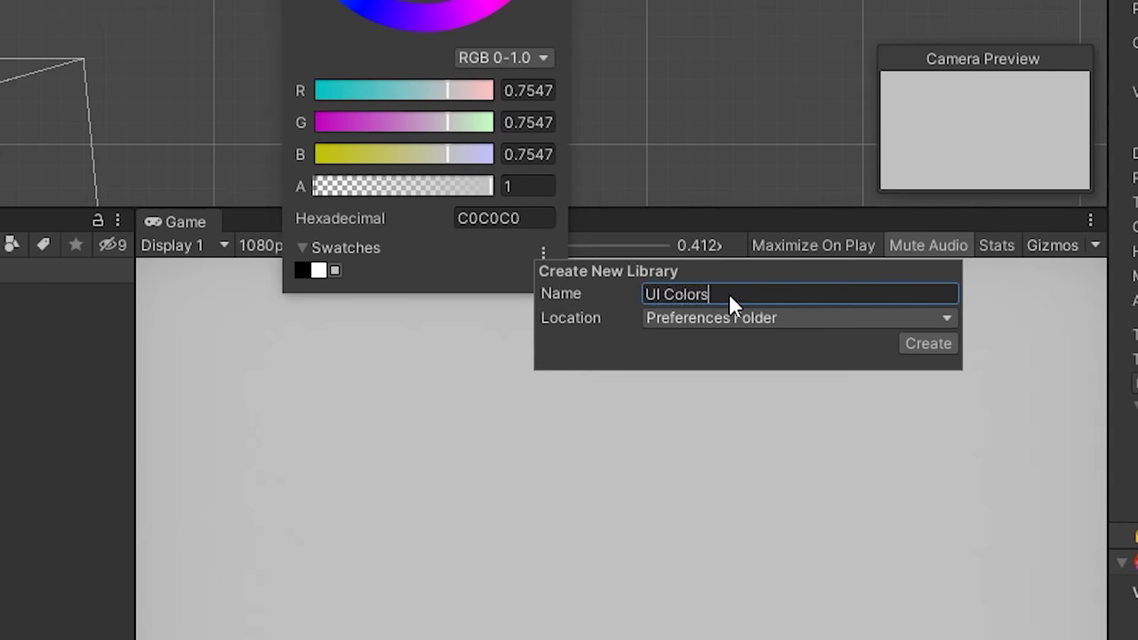
pyautogui.click(777, 318)
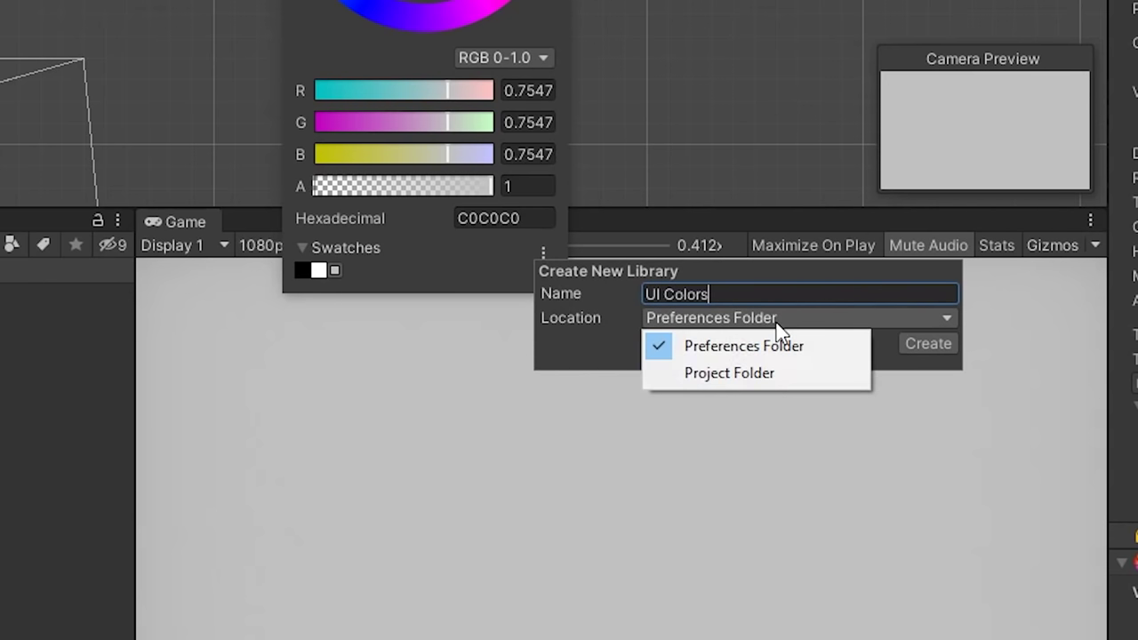
pyautogui.click(768, 372)
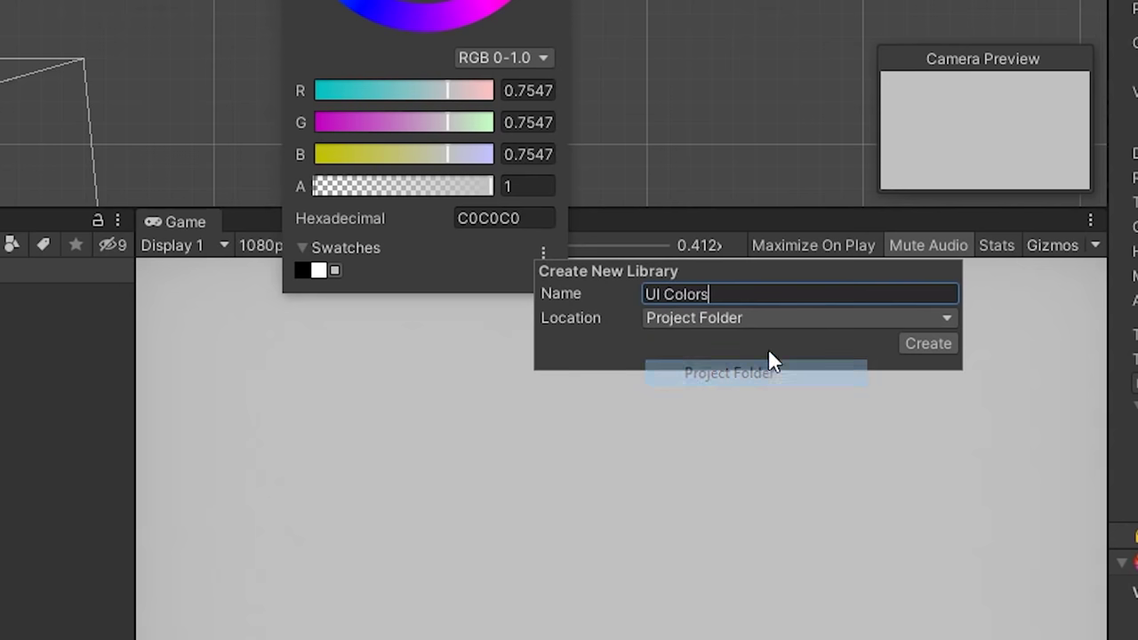
pyautogui.click(929, 344)
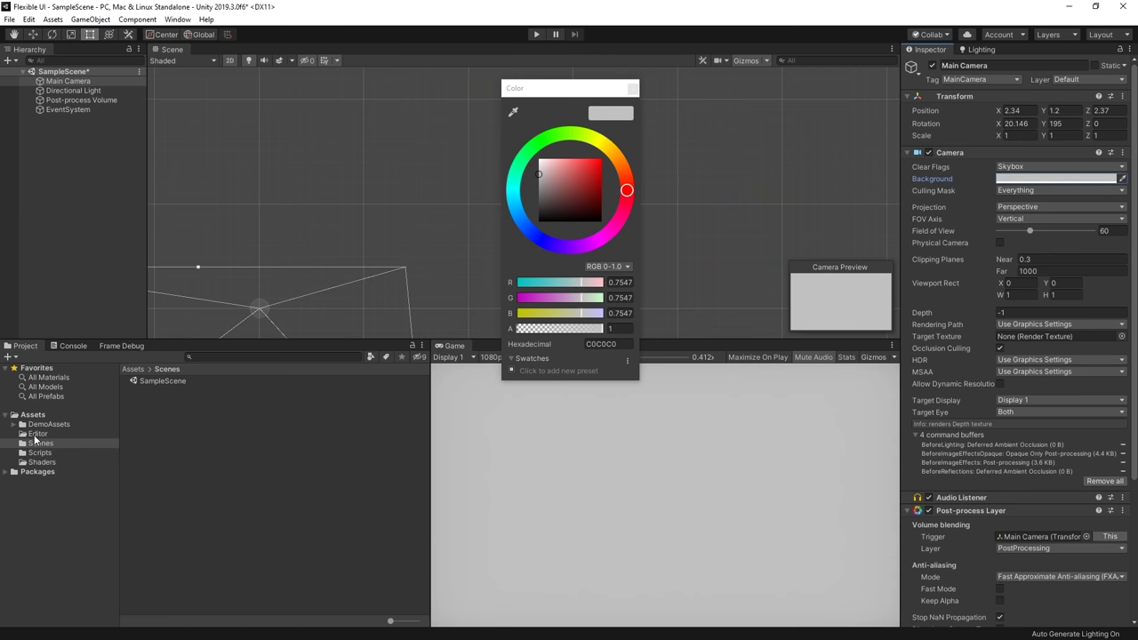
# Step: Add the British palette colours to the library and colour the canvas Image F5F6FA
pyautogui.click(152, 391)
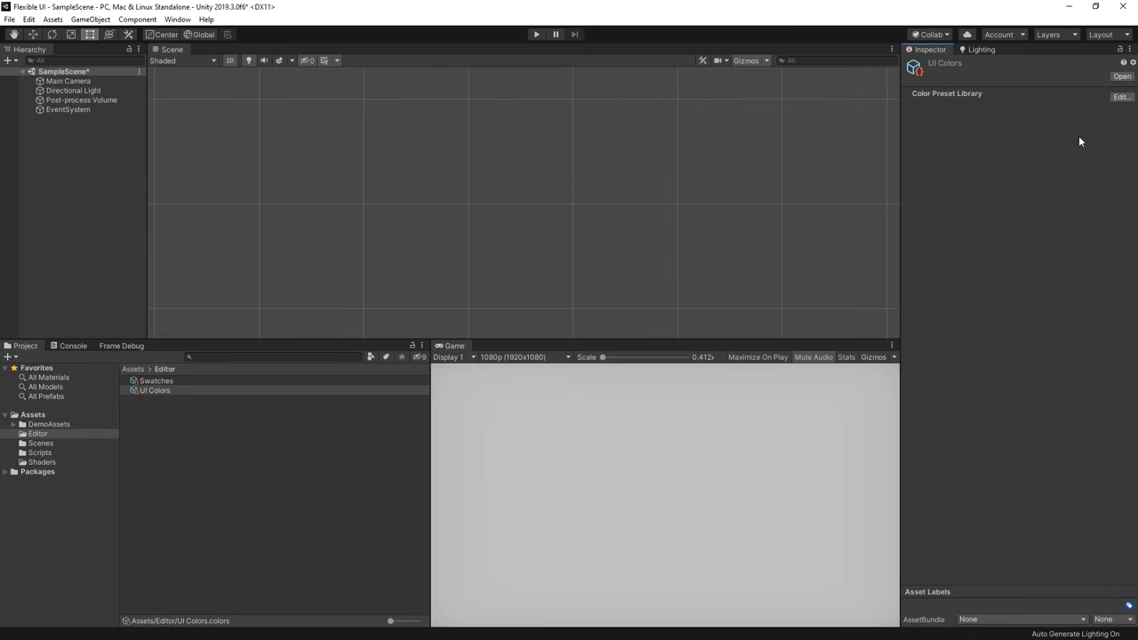
pyautogui.click(1121, 98)
pyautogui.click(1120, 97)
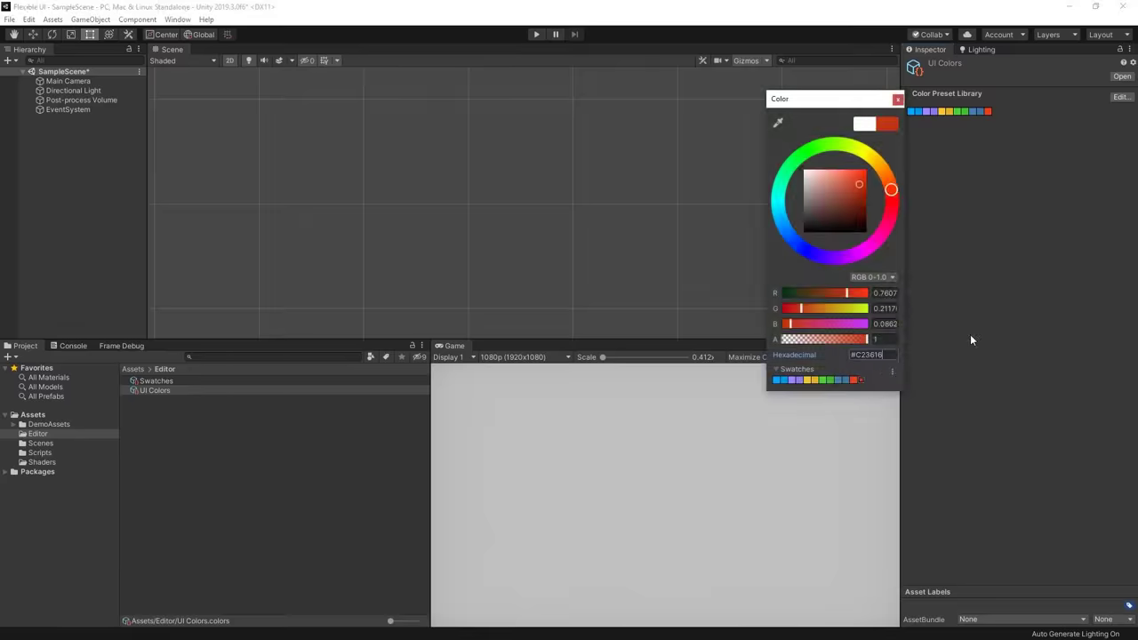
pyautogui.click(902, 130)
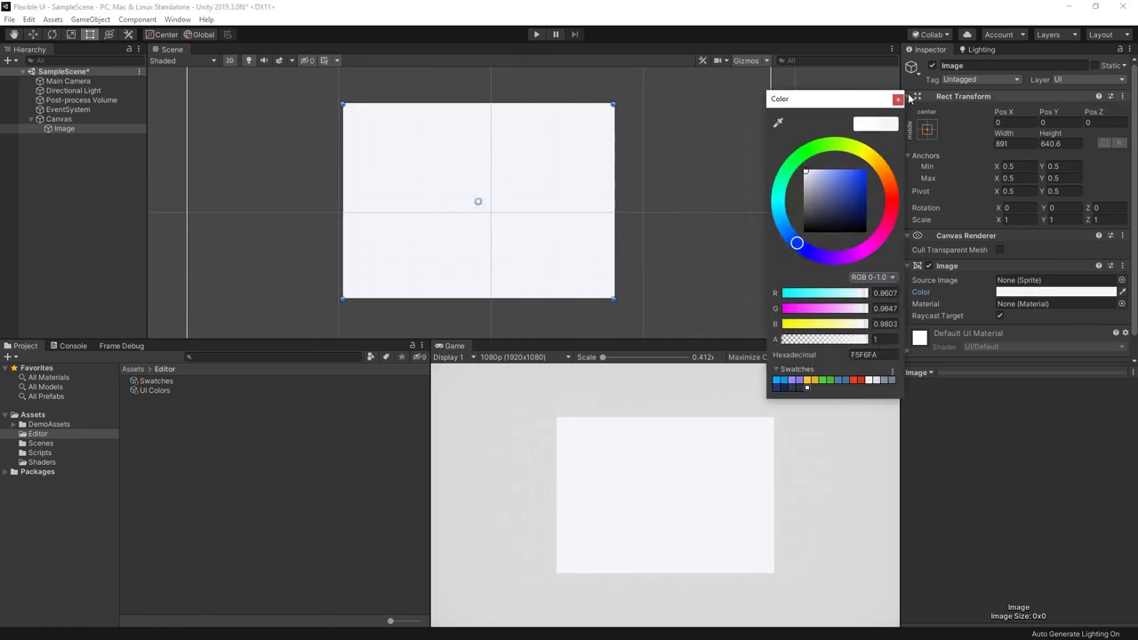
pyautogui.click(599, 130)
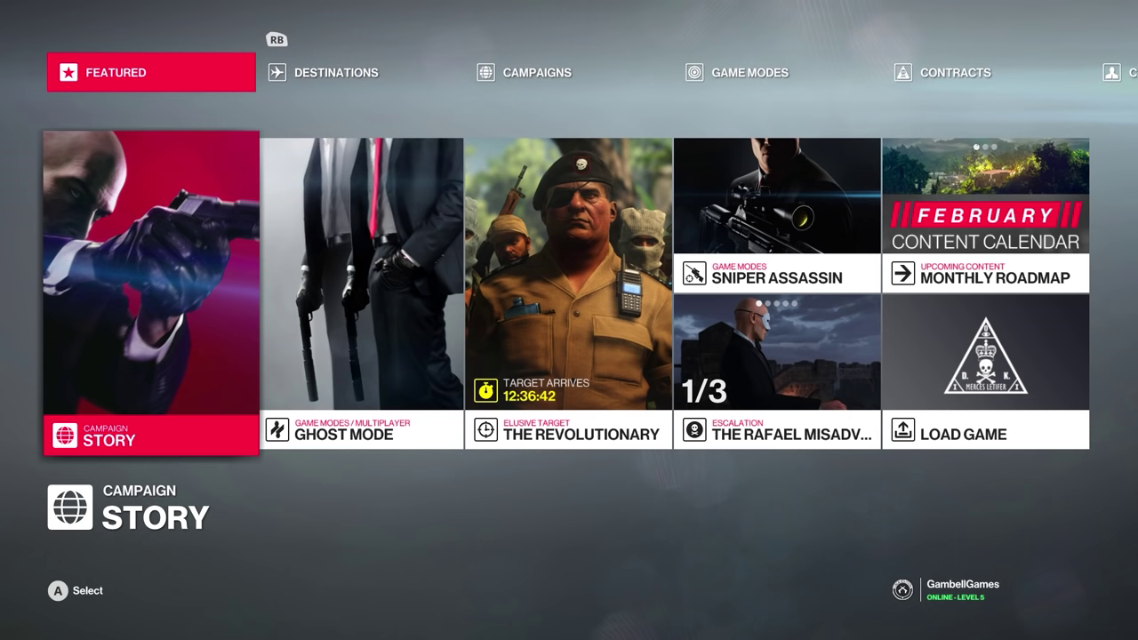
# Step: Step across Hitman's featured tiles to Ghost Mode and Invite Friends
pyautogui.press('Right')
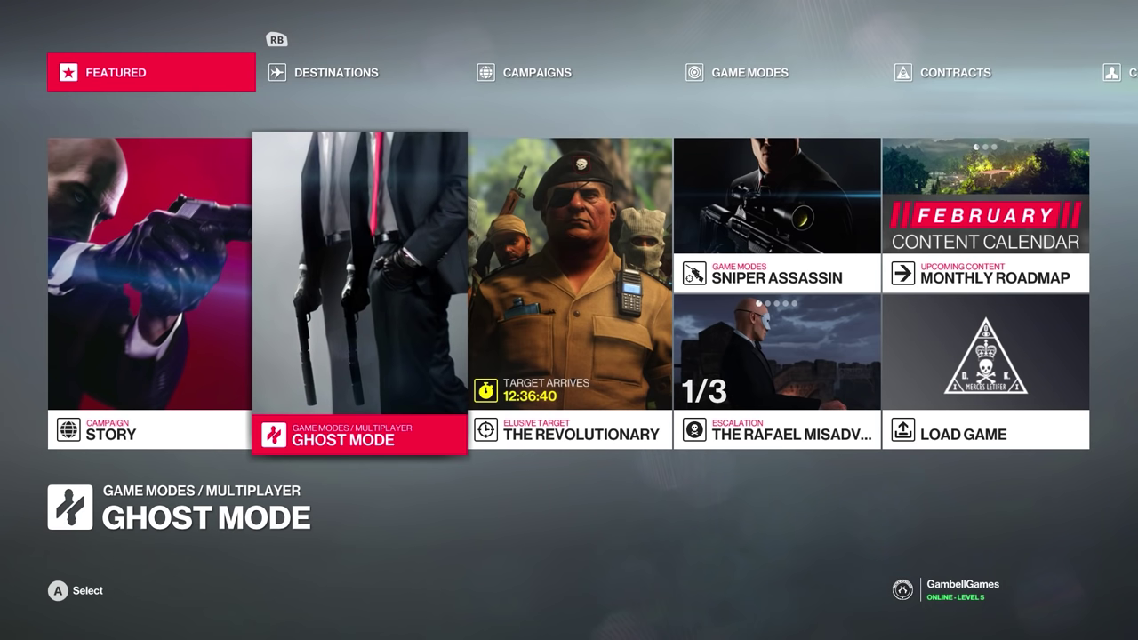
pyautogui.press('Right')
pyautogui.press('Right')
pyautogui.press('Right')
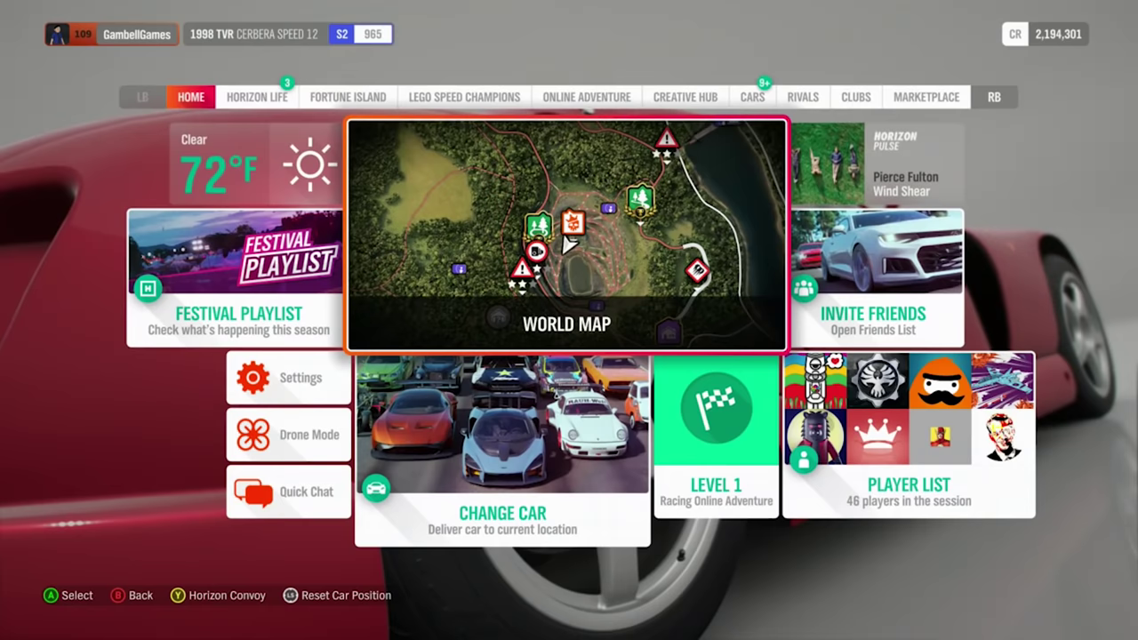
pyautogui.press('Right')
# Step: Move through Forza's Player List, Level 1 and Change Car tiles, then Horizon Life's Super Wheelspin
pyautogui.press('Down')
pyautogui.press('Left')
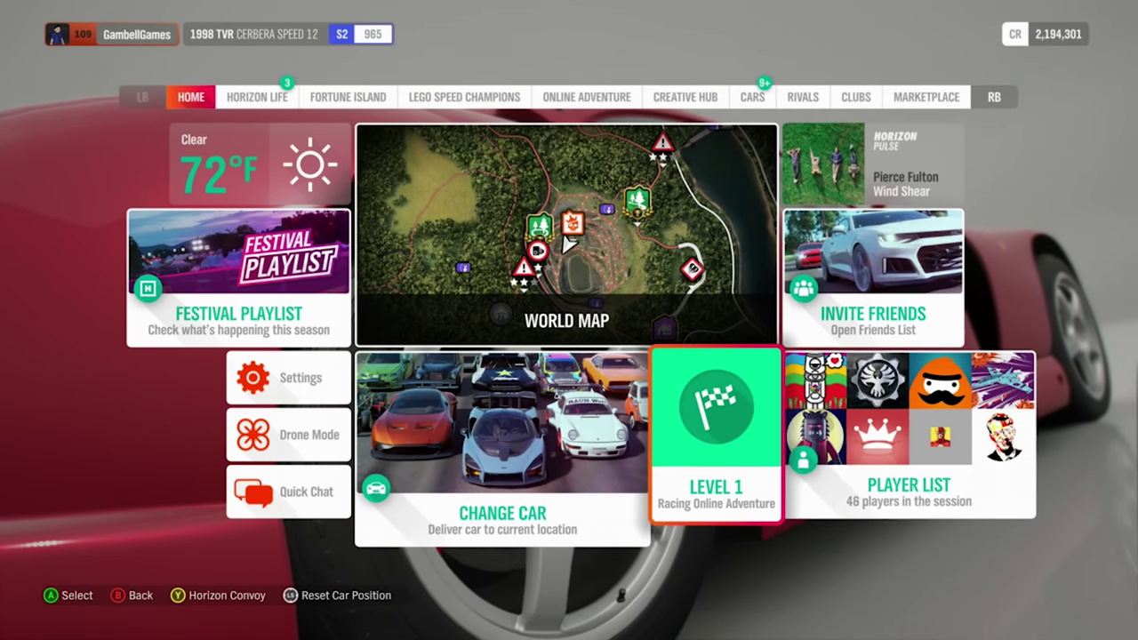
pyautogui.press('Left')
pyautogui.press('e')
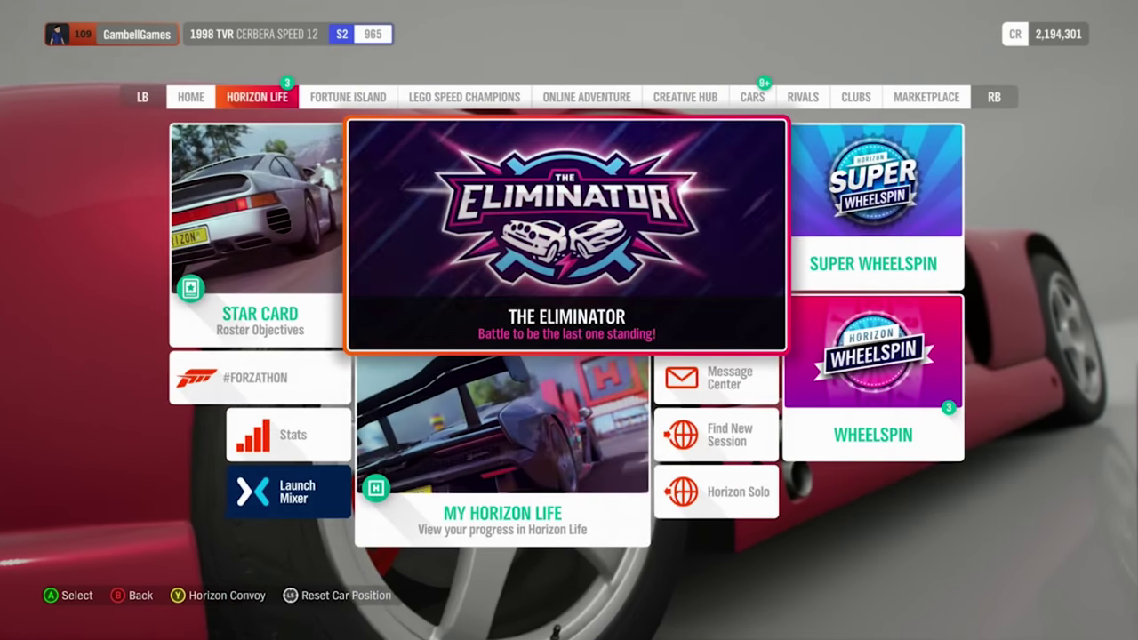
pyautogui.press('Right')
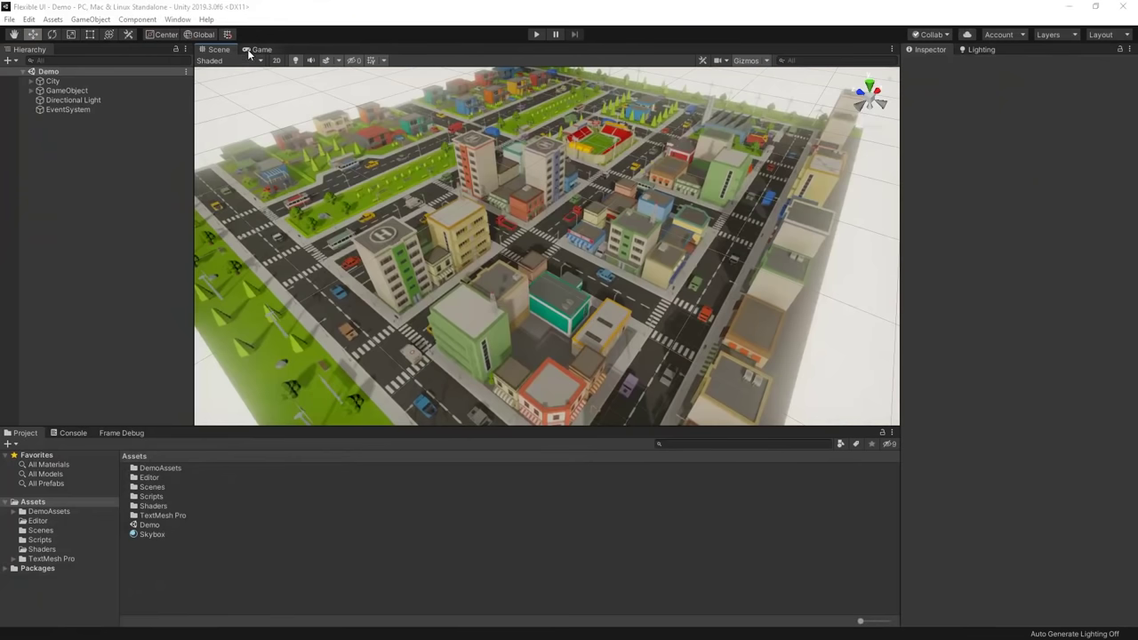
pyautogui.click(250, 50)
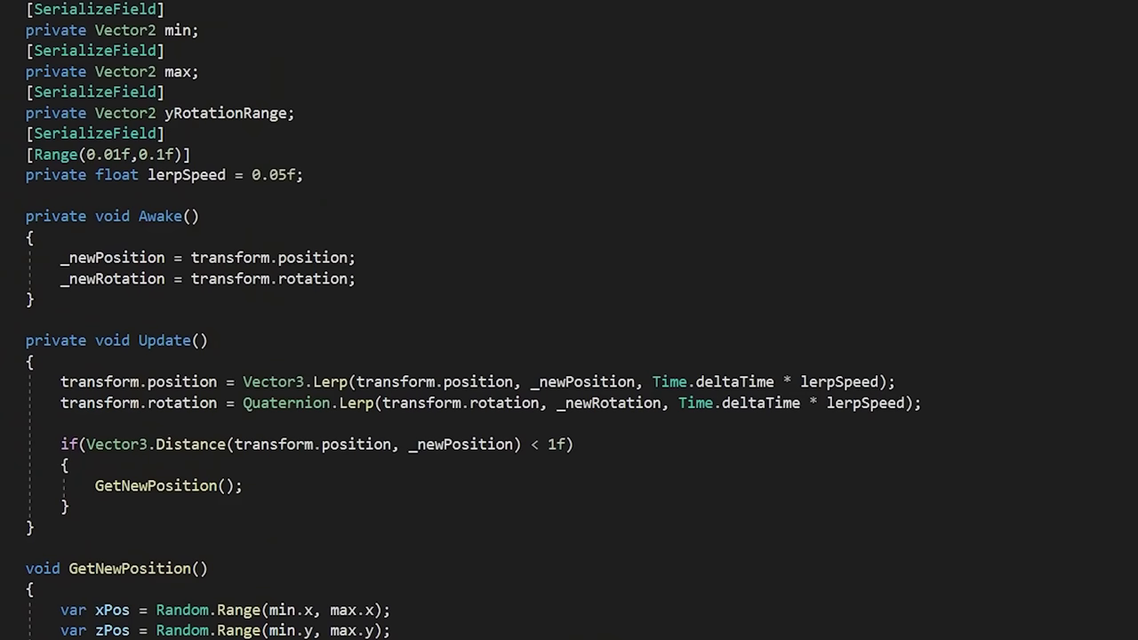
# Step: Exit Play mode with Ctrl+P to restore the hierarchy, scene and project panels
pyautogui.scroll(-2, 569, 355)
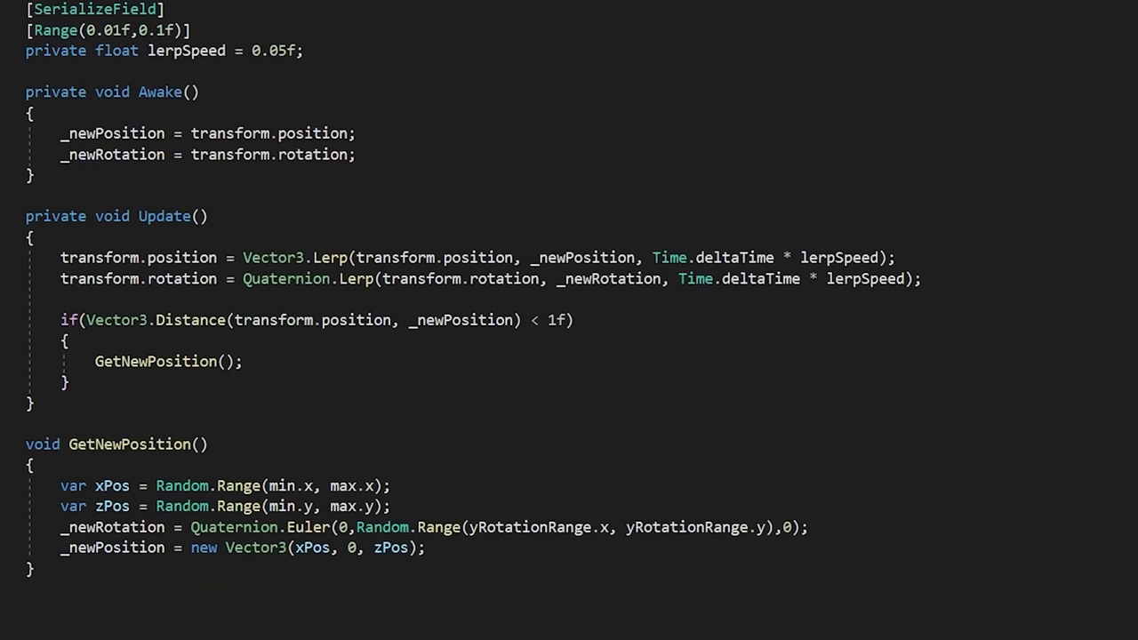
pyautogui.scroll(-1, 570, 320)
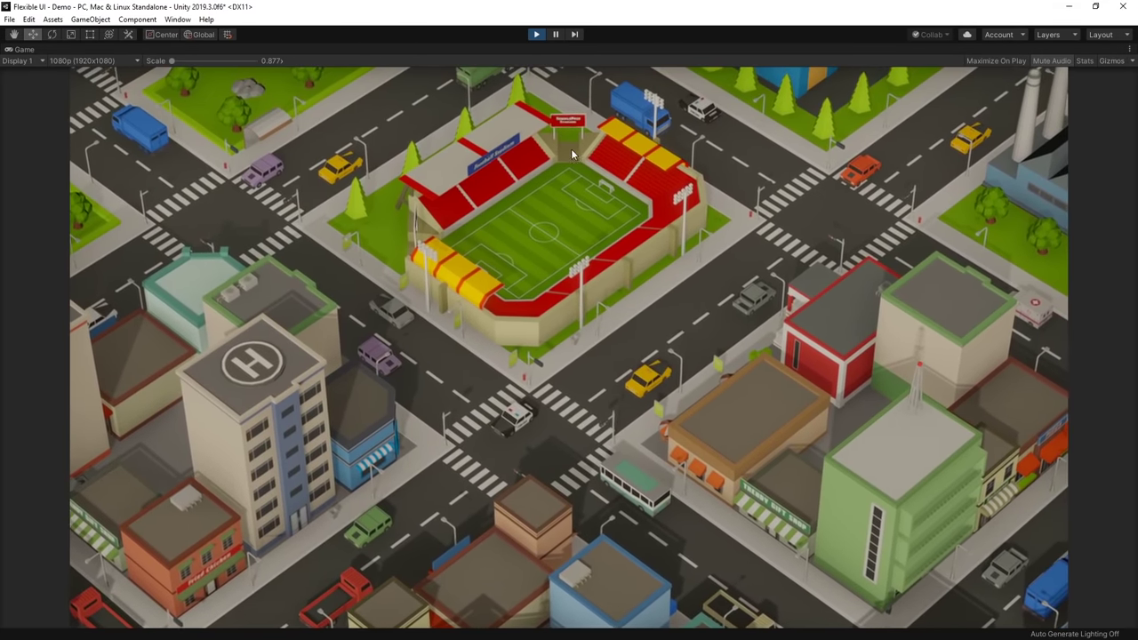
pyautogui.hotkey('ctrl', 'p')
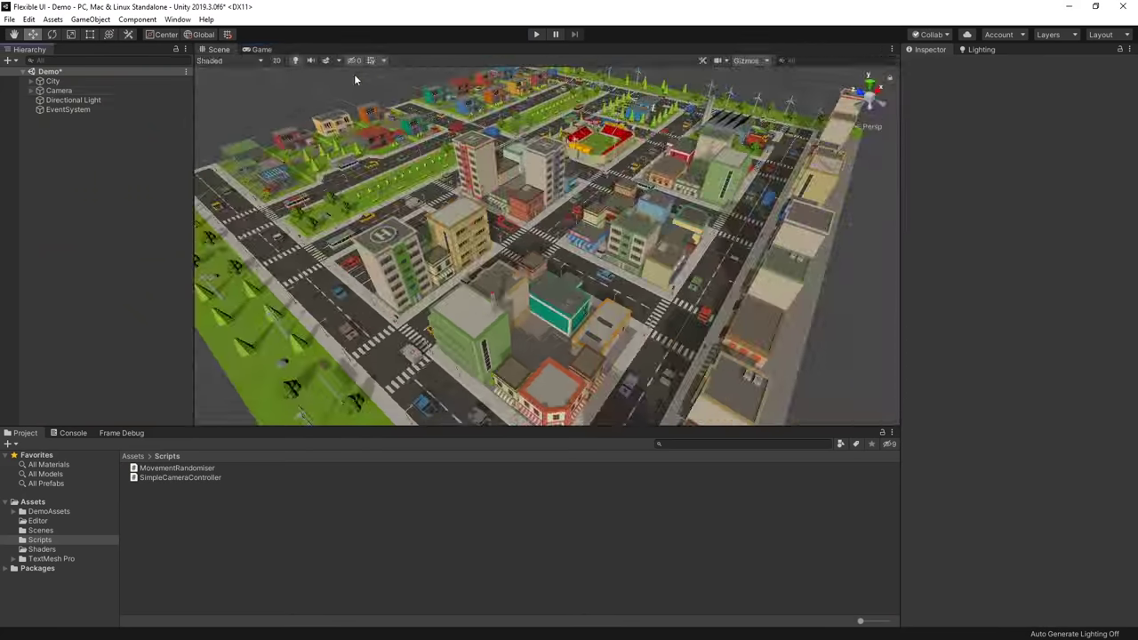
# Step: Switch the scene to 2D and add a Canvas containing a UI Image
pyautogui.click(277, 61)
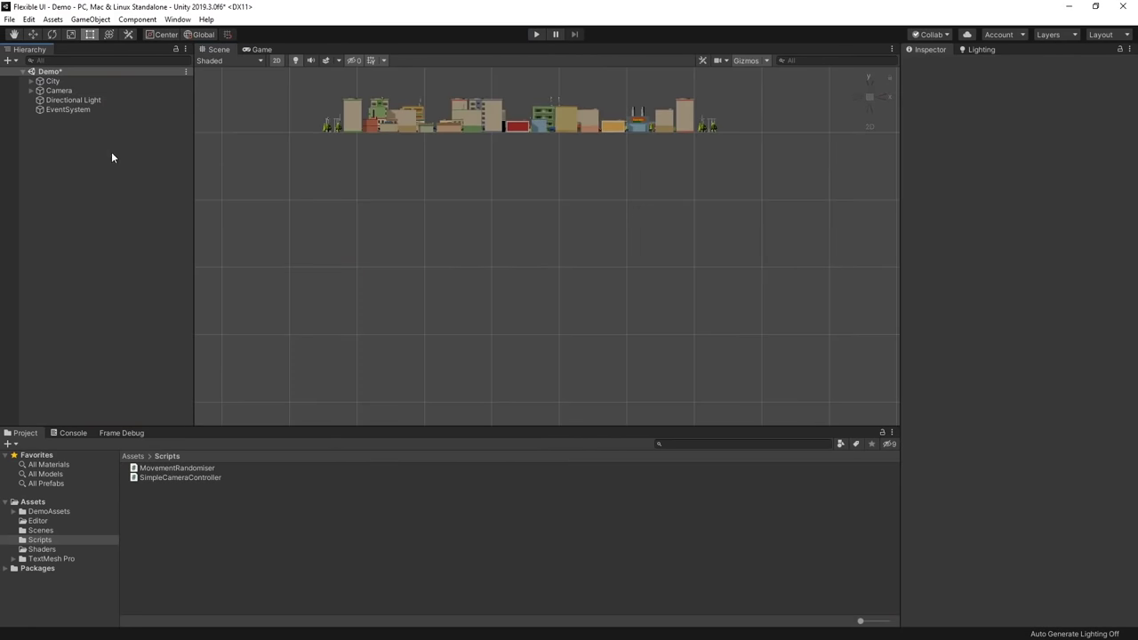
pyautogui.rightClick(108, 153)
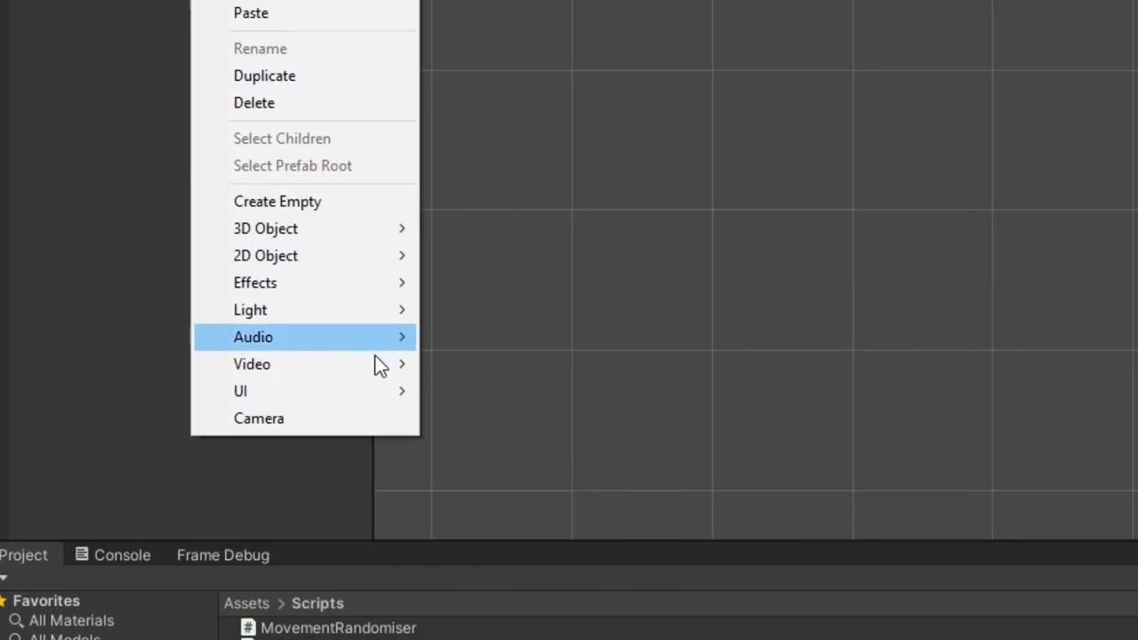
pyautogui.moveTo(252, 365)
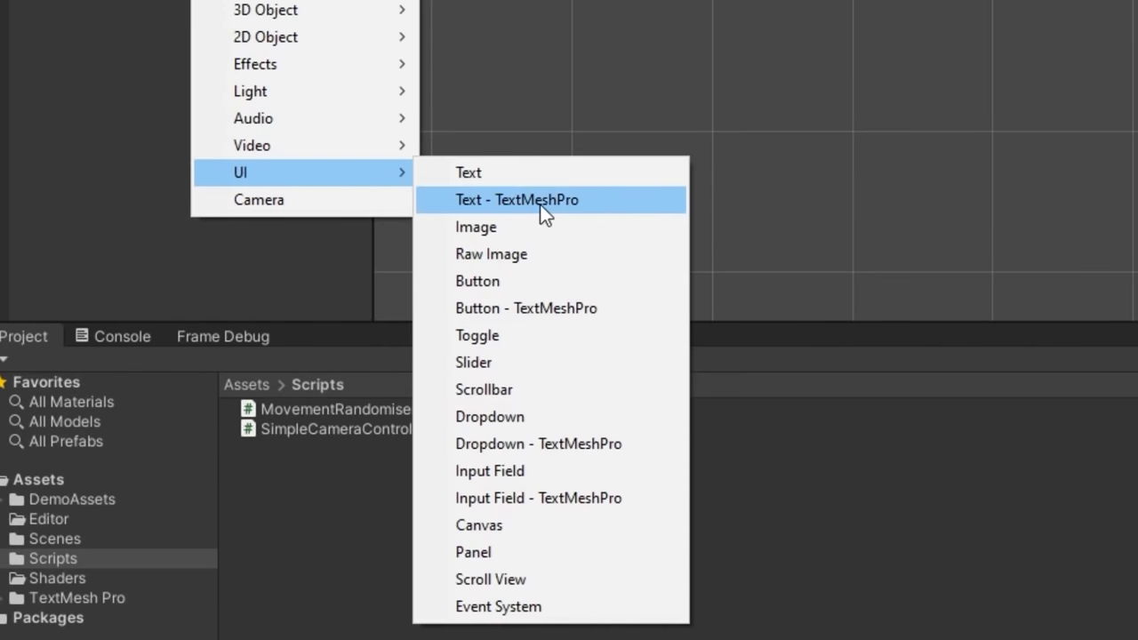
pyautogui.click(554, 525)
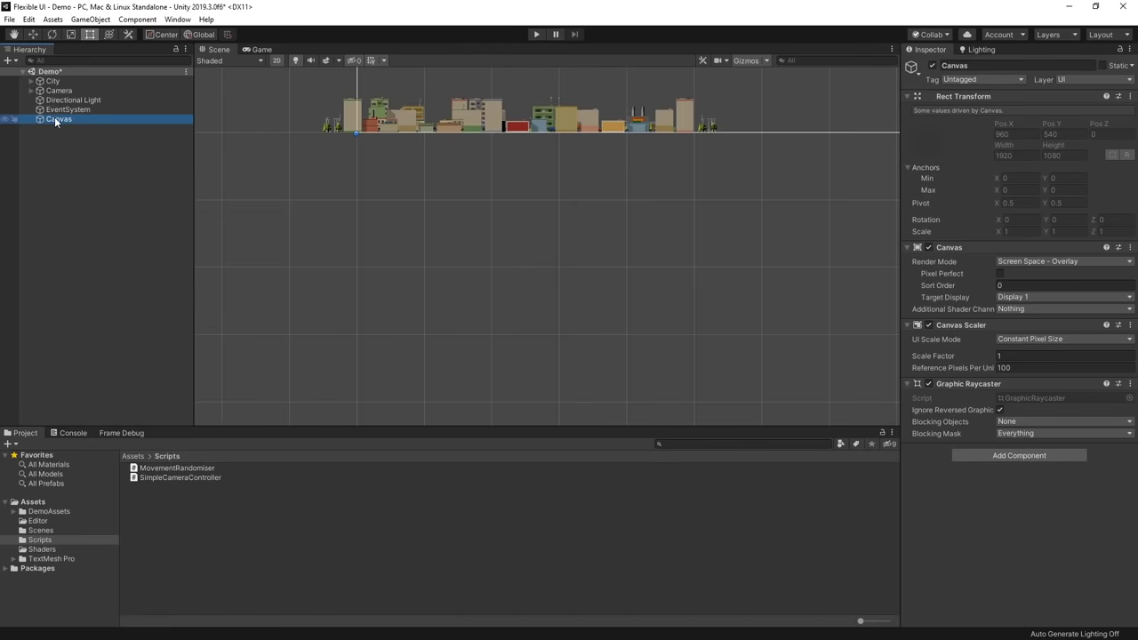
pyautogui.rightClick(54, 117)
pyautogui.moveTo(118, 313)
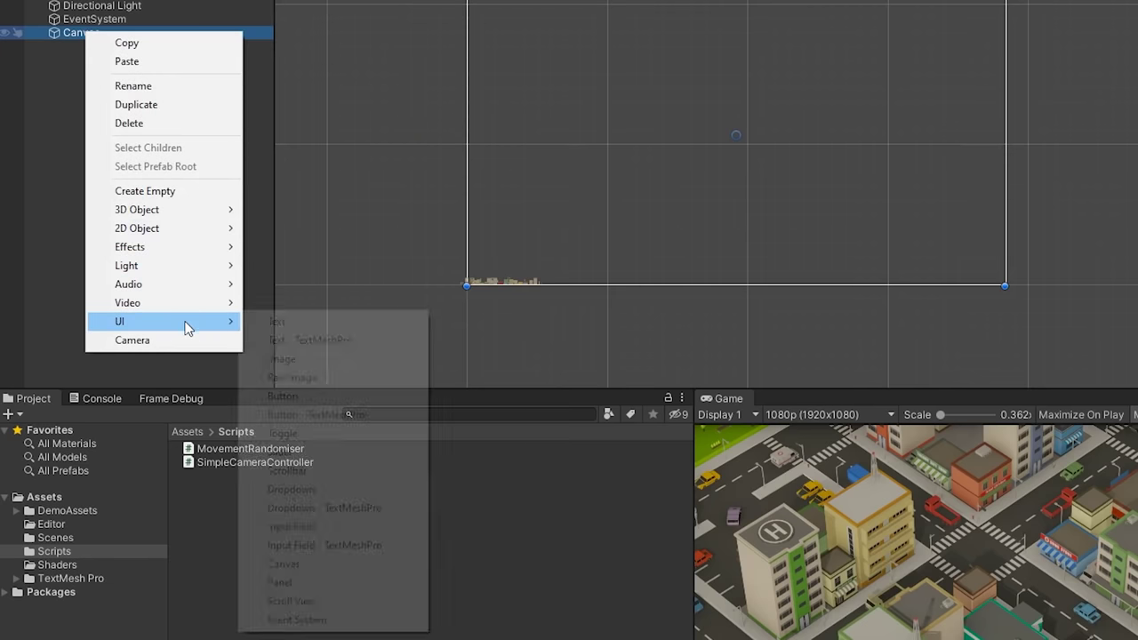
pyautogui.click(197, 336)
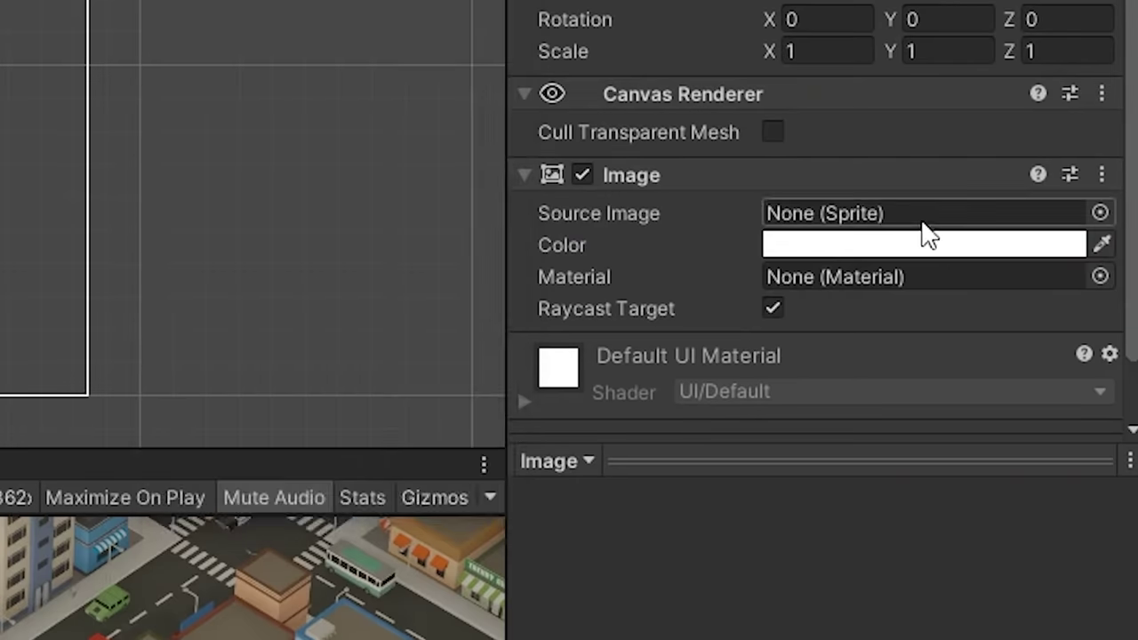
# Step: Colour the image black (000000) with opacity lowered to about 0.37
pyautogui.click(925, 244)
pyautogui.click(412, 414)
pyautogui.write('000000')
pyautogui.moveTo(417, 372); pyautogui.dragTo(275, 372)
# Step: Stretch the image to fill the whole canvas and rename it Panel
pyautogui.click(576, 78)
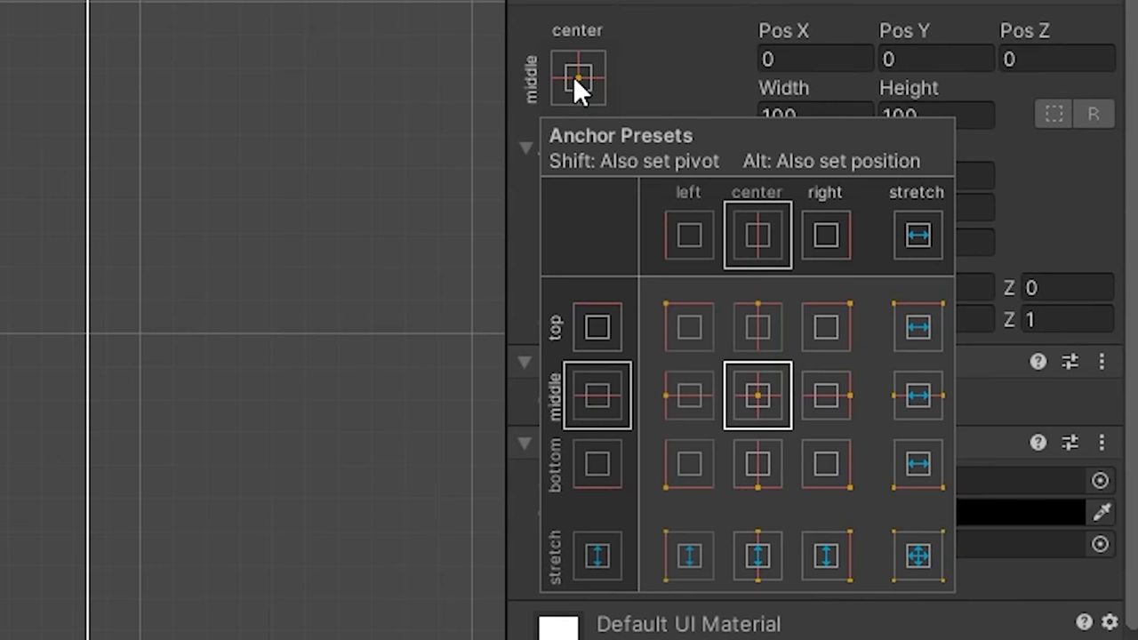
pyautogui.press('alt')
pyautogui.keyDown('alt'); pyautogui.click(909, 548); pyautogui.keyUp('alt')
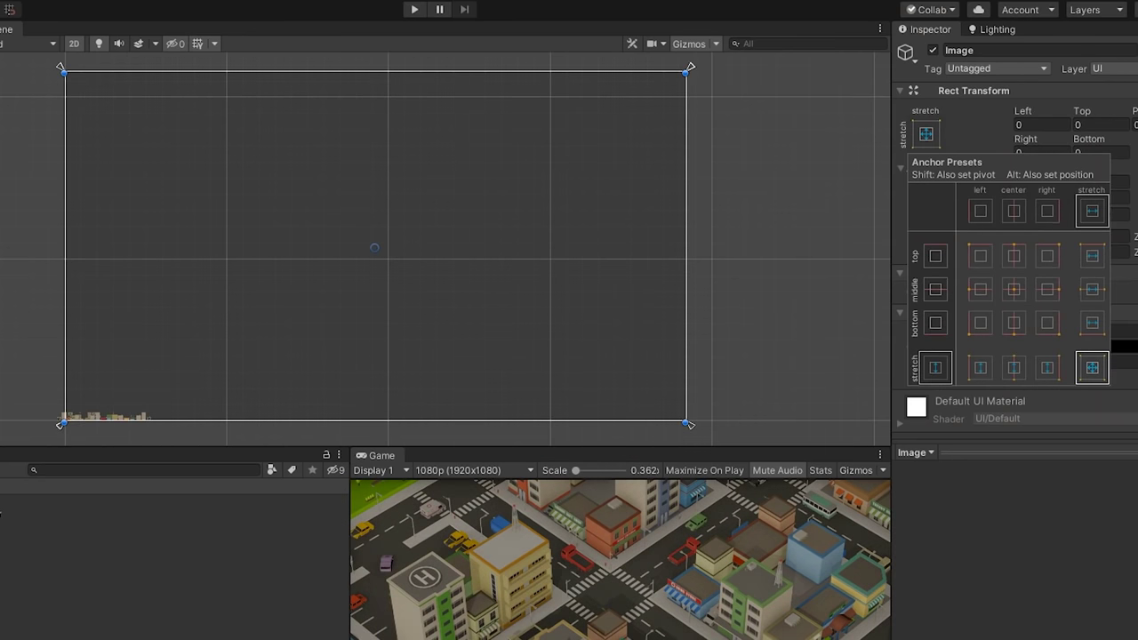
pyautogui.click(986, 46)
pyautogui.write('Pane')
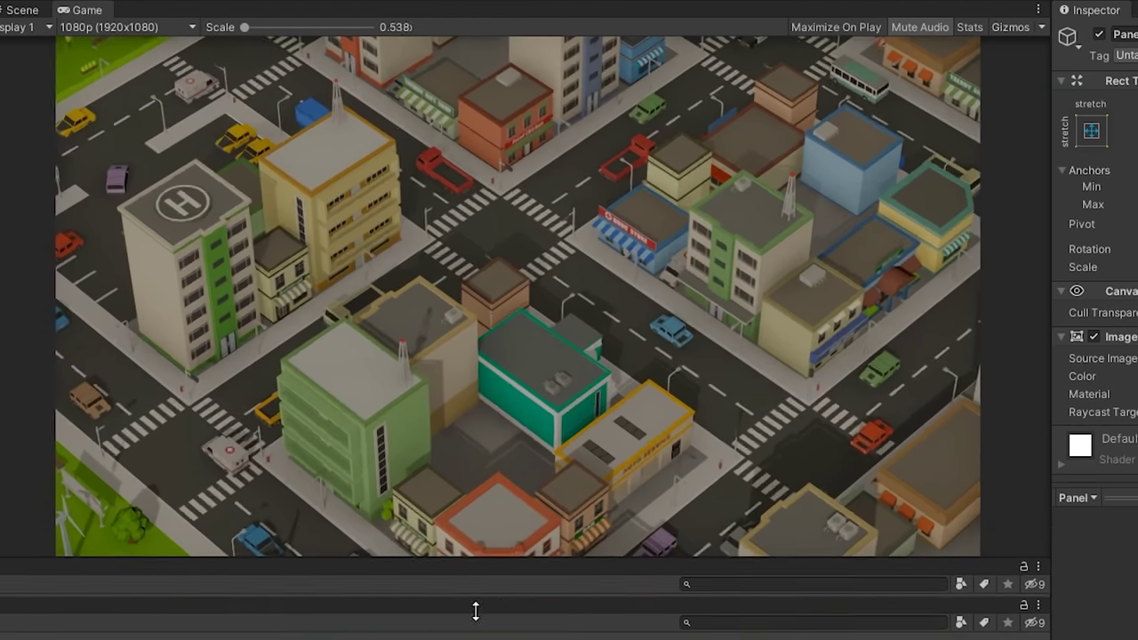
pyautogui.moveTo(475, 584); pyautogui.dragTo(495, 604)
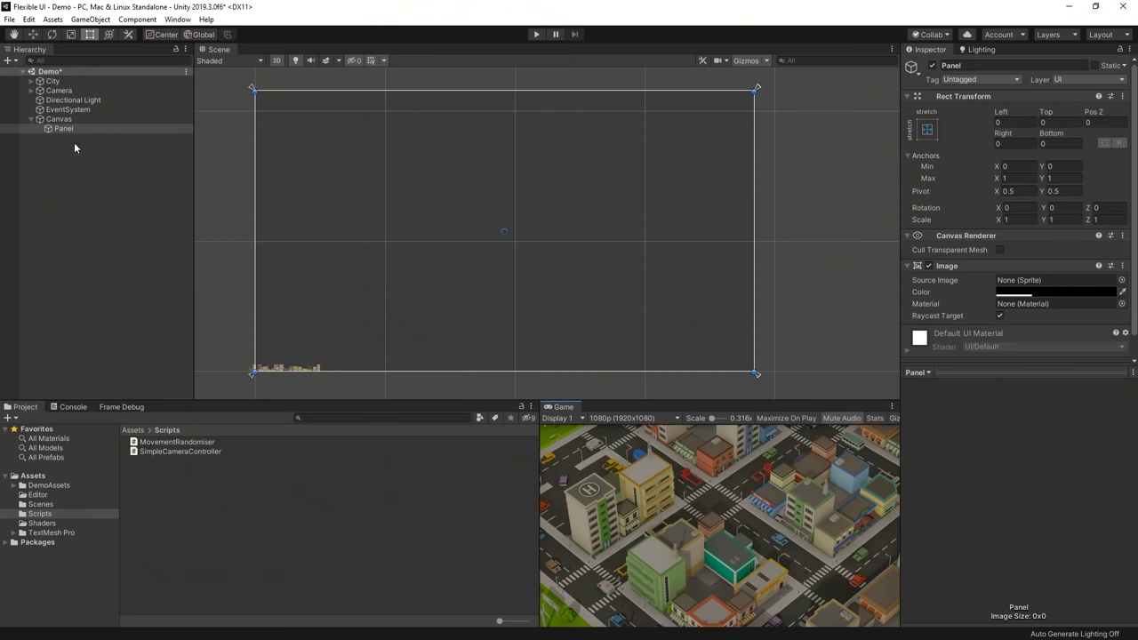
# Step: Create an empty GameObject inside Panel
pyautogui.rightClick(75, 128)
pyautogui.click(106, 237)
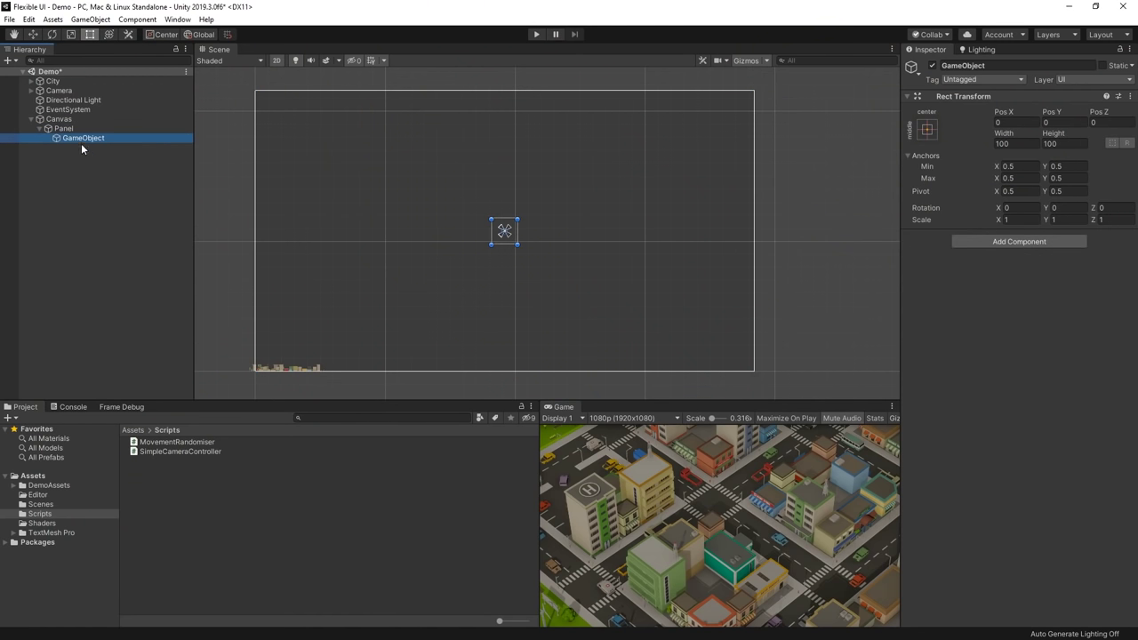
pyautogui.click(64, 129)
pyautogui.click(82, 138)
# Step: Size the empty object to about 1004.3 × 610.5, centred, and browse Layout components
pyautogui.moveTo(518, 245); pyautogui.dragTo(619, 252)
pyautogui.keyDown('alt'); pyautogui.moveTo(542, 169); pyautogui.dragTo(544, 151); pyautogui.keyUp('alt')
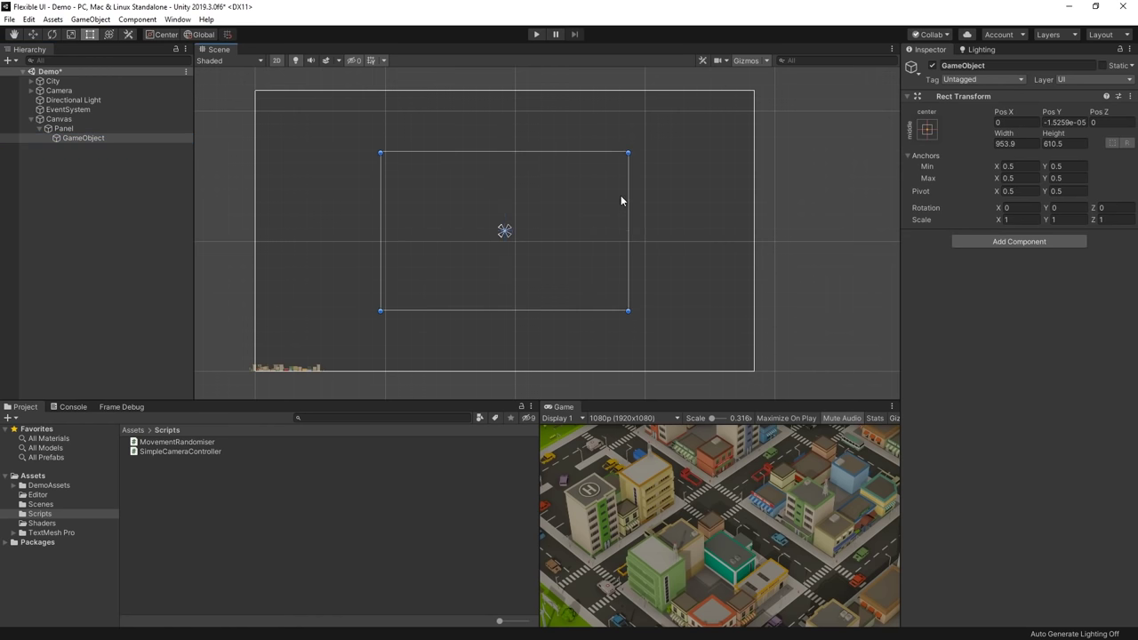
pyautogui.keyDown('alt'); pyautogui.moveTo(624, 200); pyautogui.dragTo(625, 200); pyautogui.keyUp('alt')
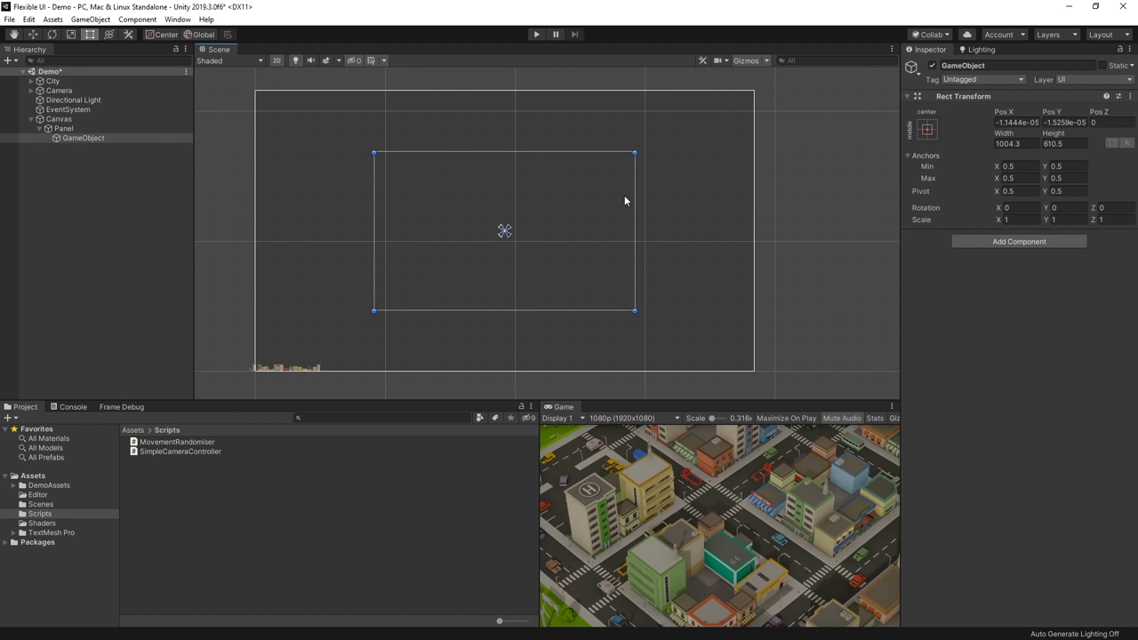
pyautogui.click(1019, 241)
pyautogui.click(990, 331)
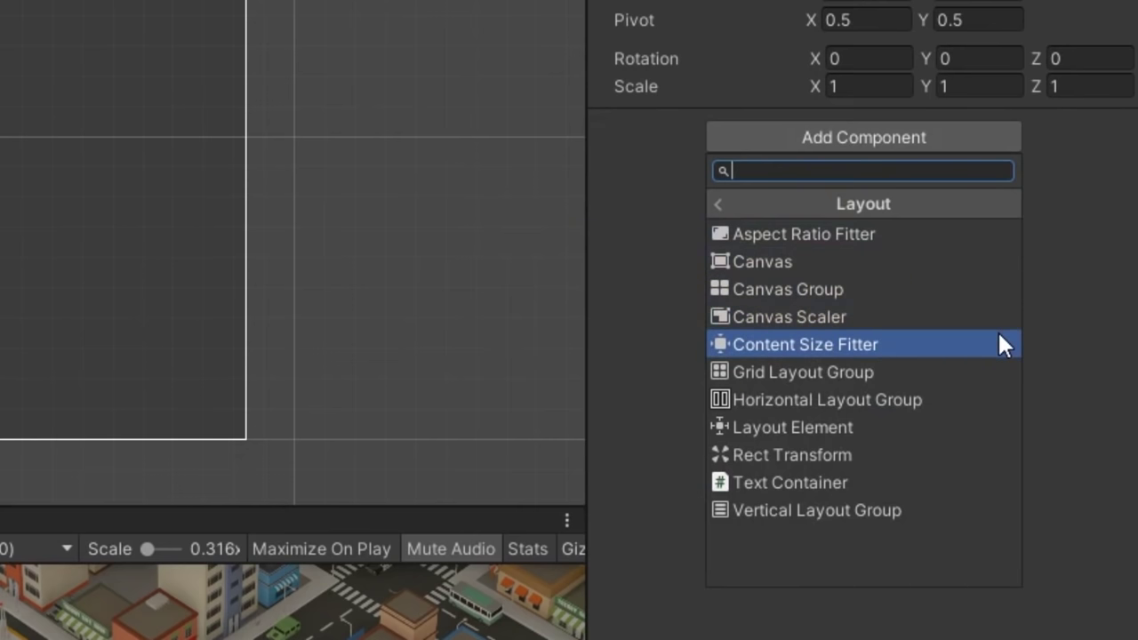
# Step: Add a Vertical Layout Group to Frame via the 'vert' component search
pyautogui.press('Down')
pyautogui.press('Down')
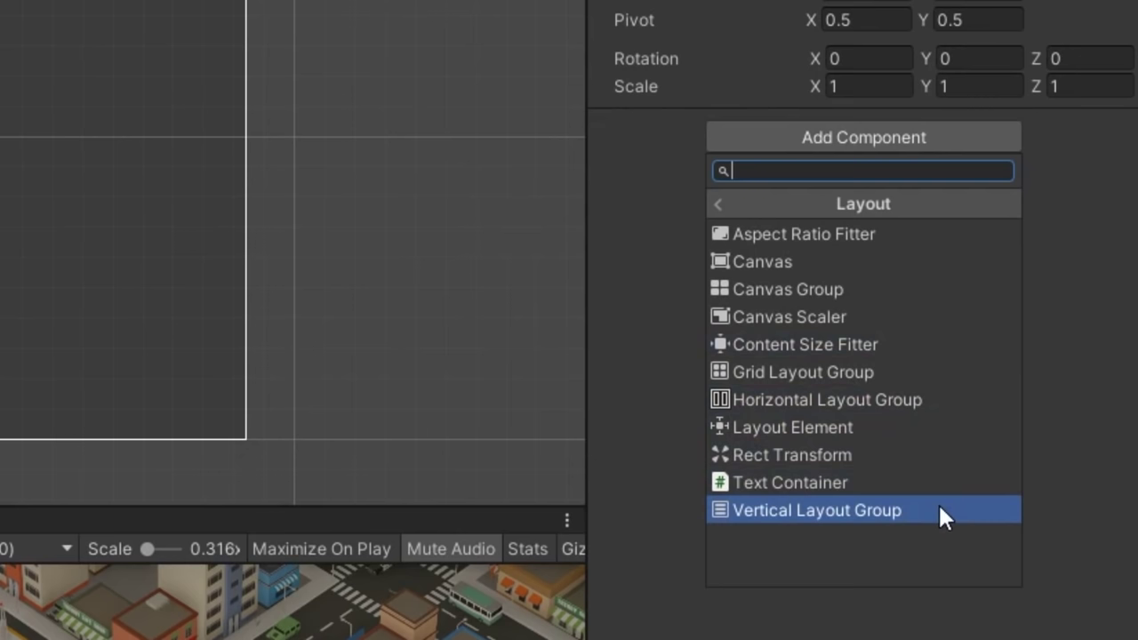
pyautogui.press('Up')
pyautogui.press('Up')
pyautogui.press('Up')
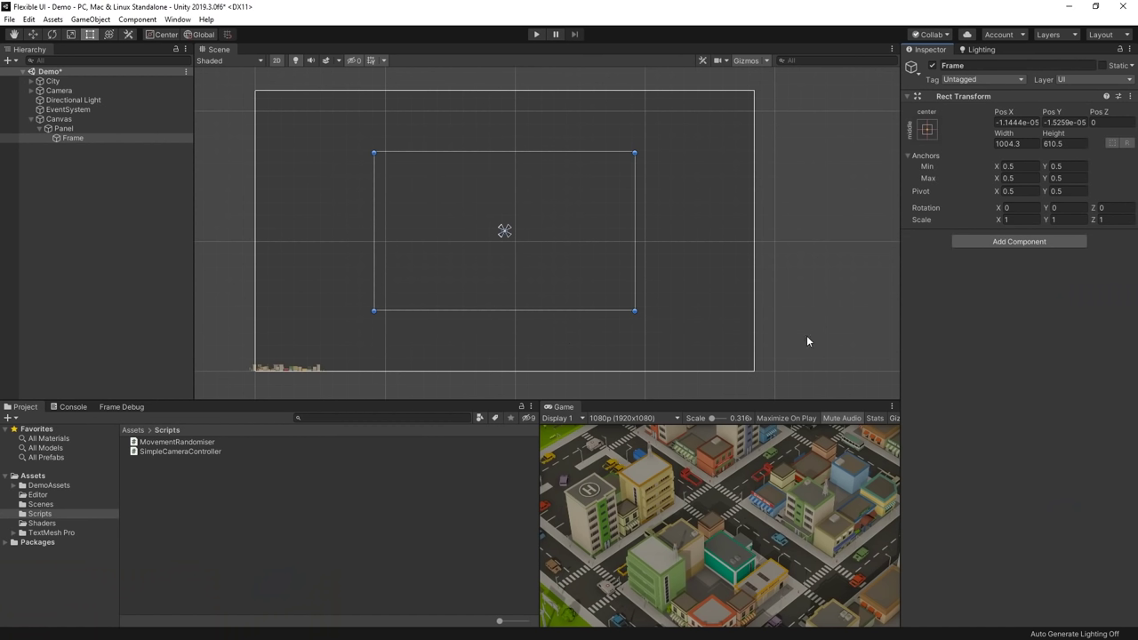
pyautogui.click(1015, 242)
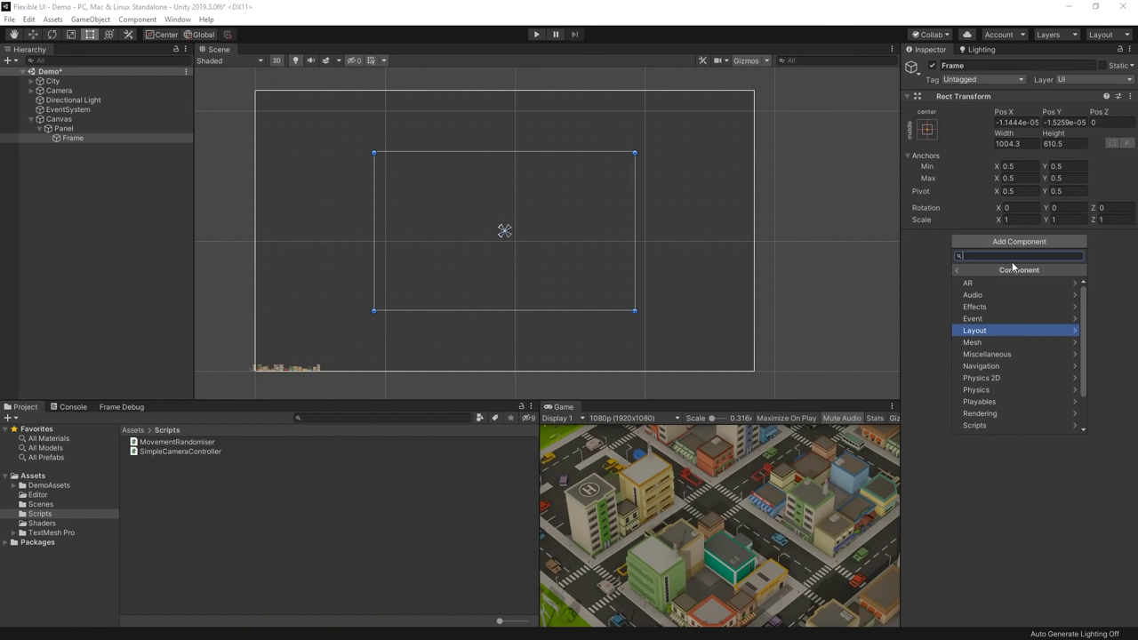
pyautogui.write('vert')
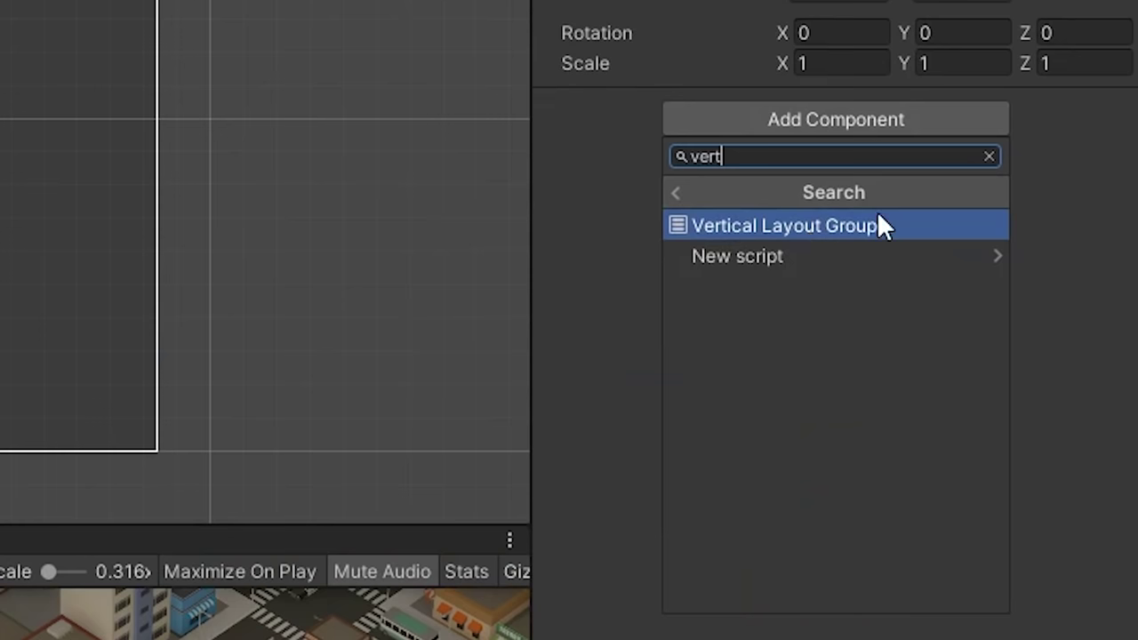
pyautogui.click(908, 230)
pyautogui.scroll(-1, 694, 373)
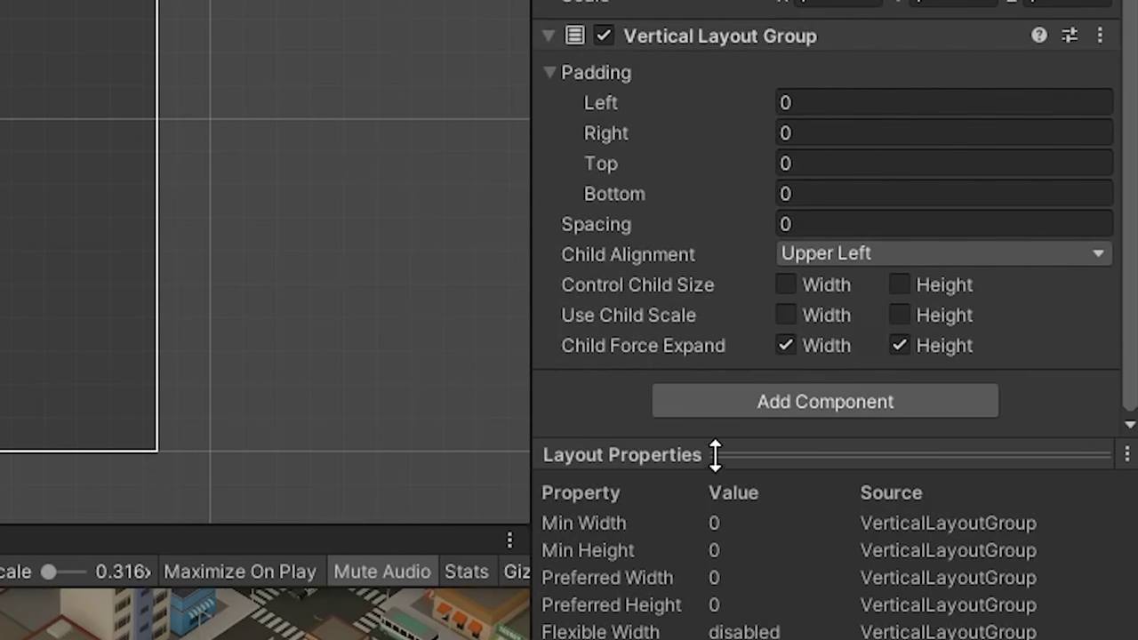
pyautogui.moveTo(717, 453); pyautogui.dragTo(708, 569)
pyautogui.rightClick(89, 139)
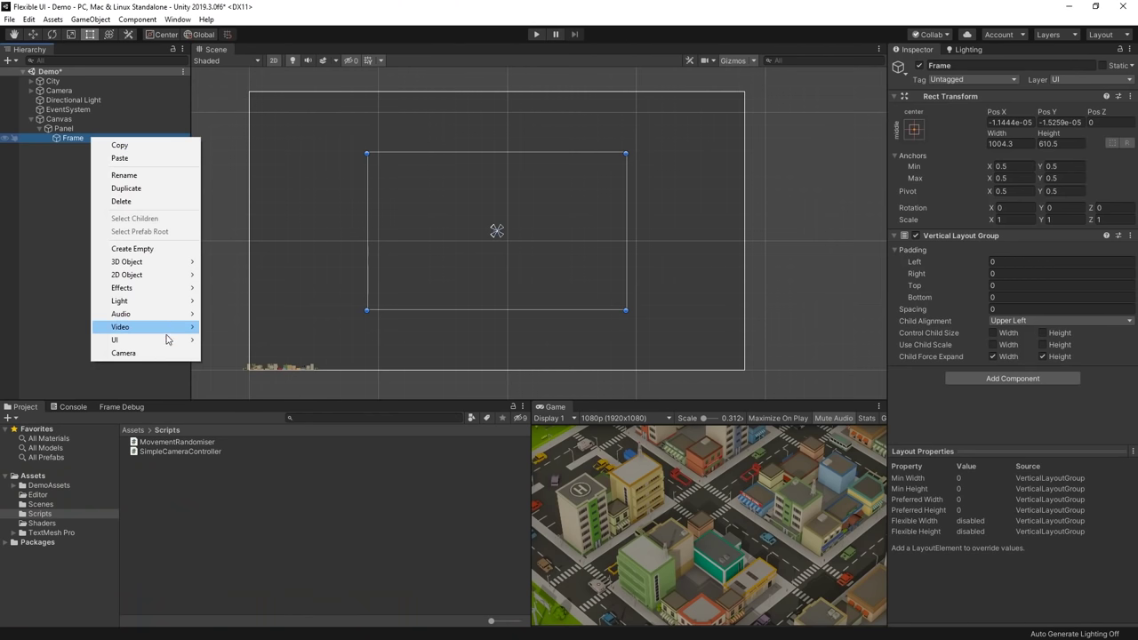
# Step: Add a UI Image inside Frame and duplicate it
pyautogui.moveTo(181, 347)
pyautogui.click(228, 365)
pyautogui.hotkey('ctrl', 'd')
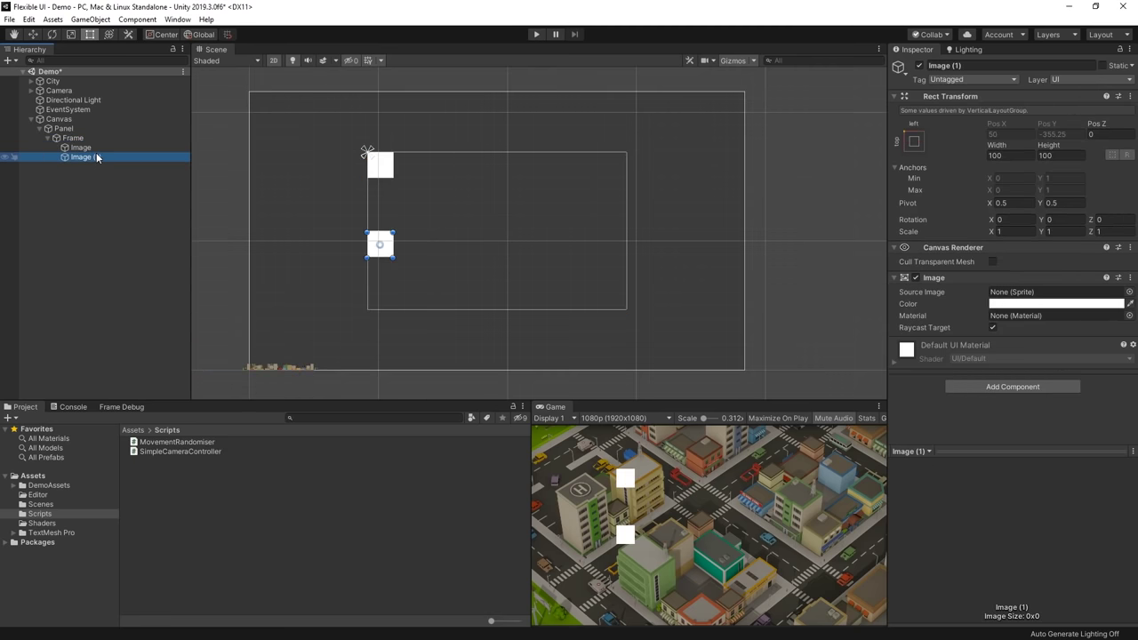
# Step: Set Frame's layout spacing to 5 with Control Child Size on width only
pyautogui.click(73, 137)
pyautogui.click(995, 334)
pyautogui.click(888, 354)
pyautogui.click(877, 291)
pyautogui.write('5')
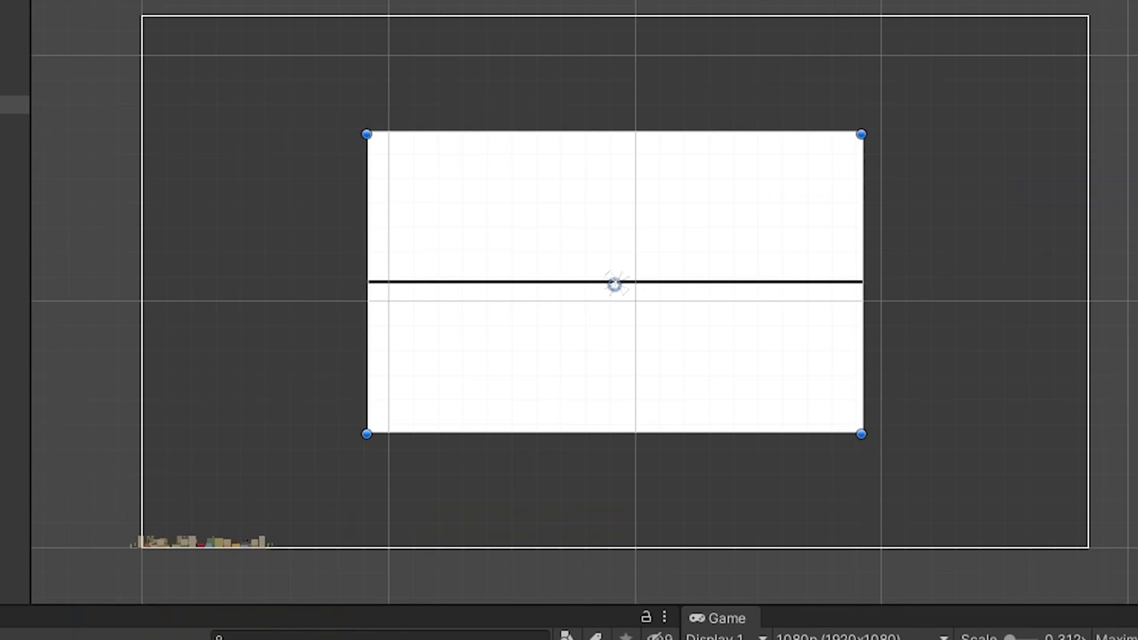
pyautogui.scroll(5, 542, 259)
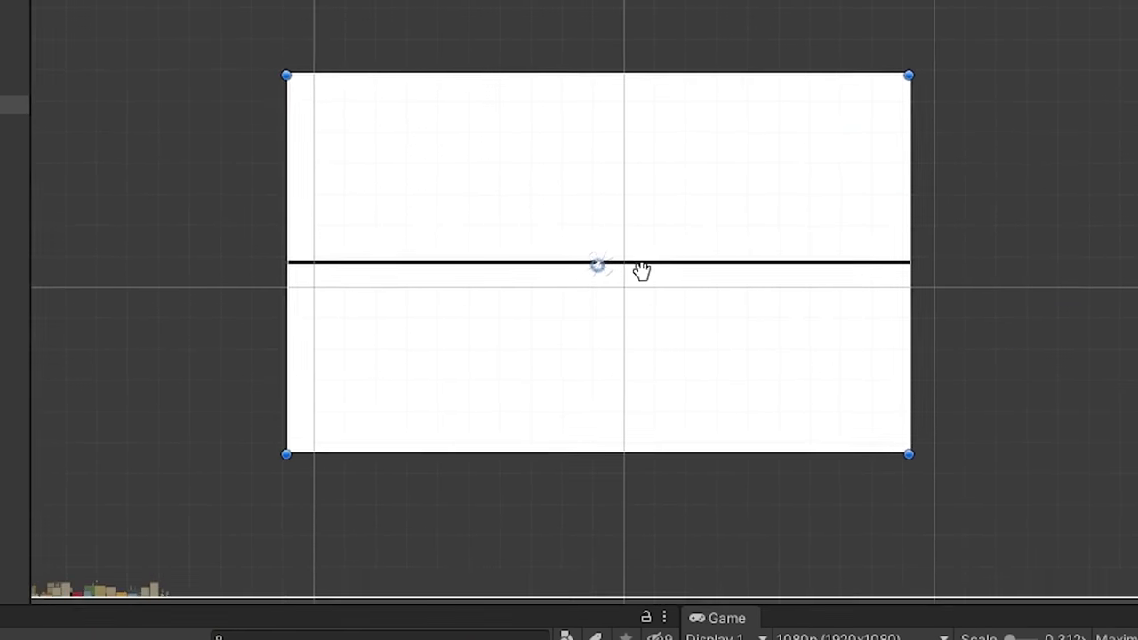
pyautogui.moveTo(650, 280); pyautogui.dragTo(673, 300, button='middle')
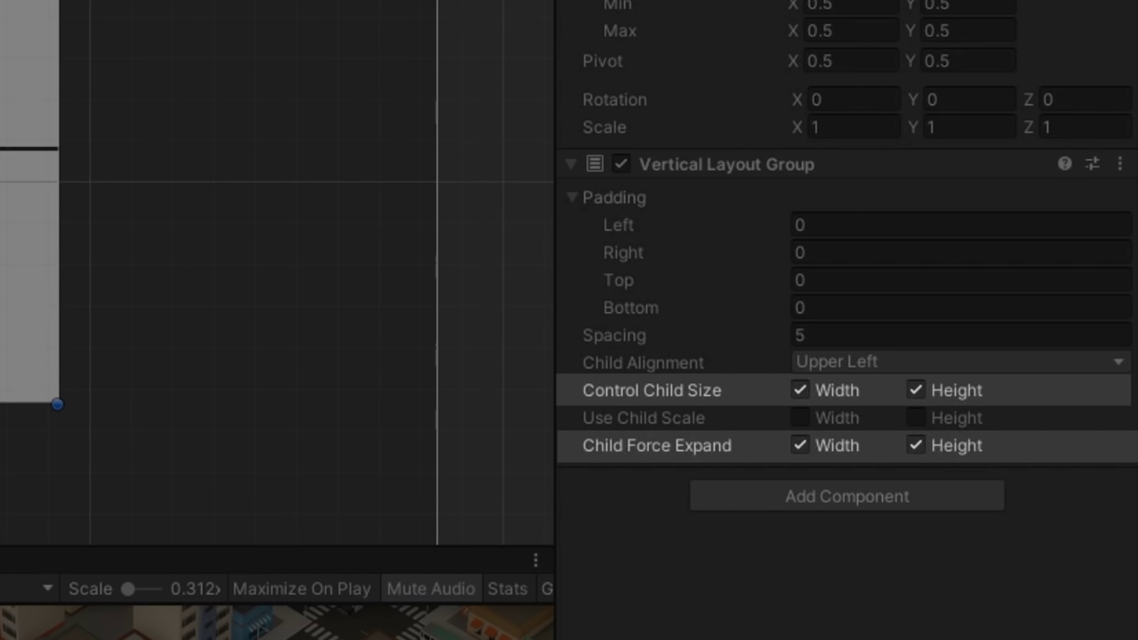
pyautogui.click(916, 390)
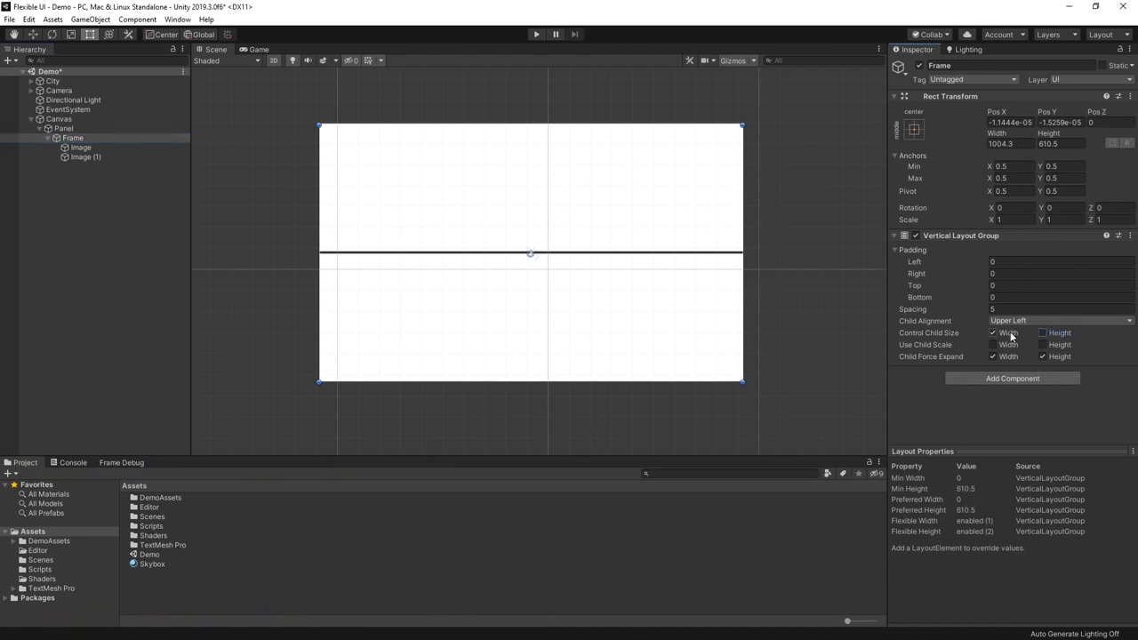
# Step: Turn off child width control and shorten both images to 172.7 high
pyautogui.click(1011, 336)
pyautogui.click(106, 147)
pyautogui.keyDown('shift'); pyautogui.click(102, 154); pyautogui.keyUp('shift')
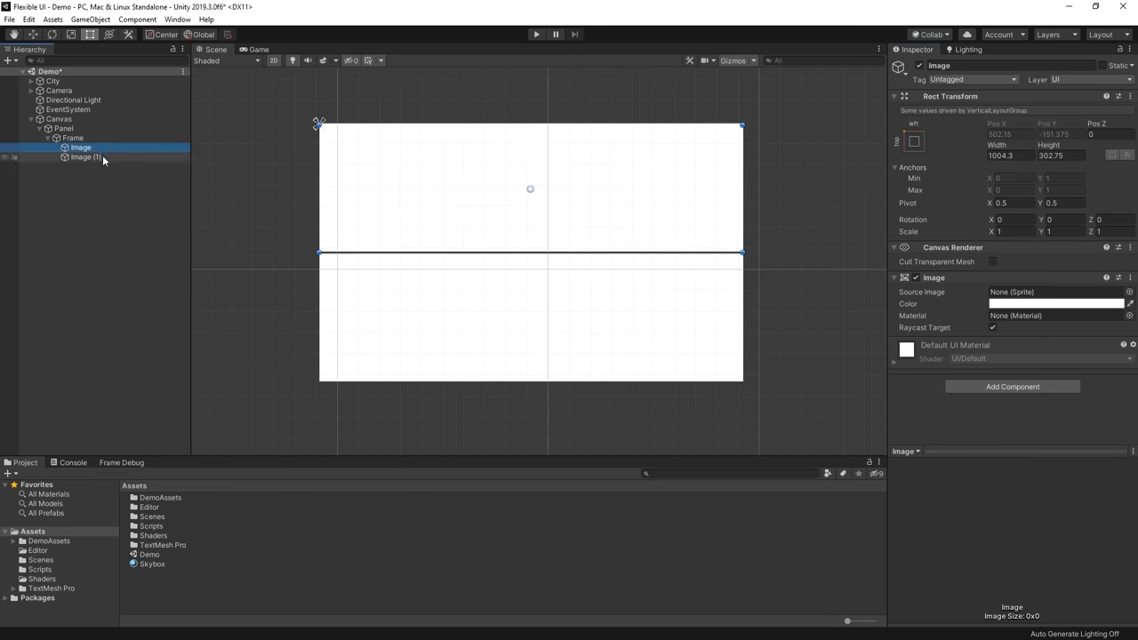
pyautogui.moveTo(570, 380); pyautogui.dragTo(560, 233)
# Step: Duplicate the images into six bars, each 47.5 units tall
pyautogui.click(113, 138)
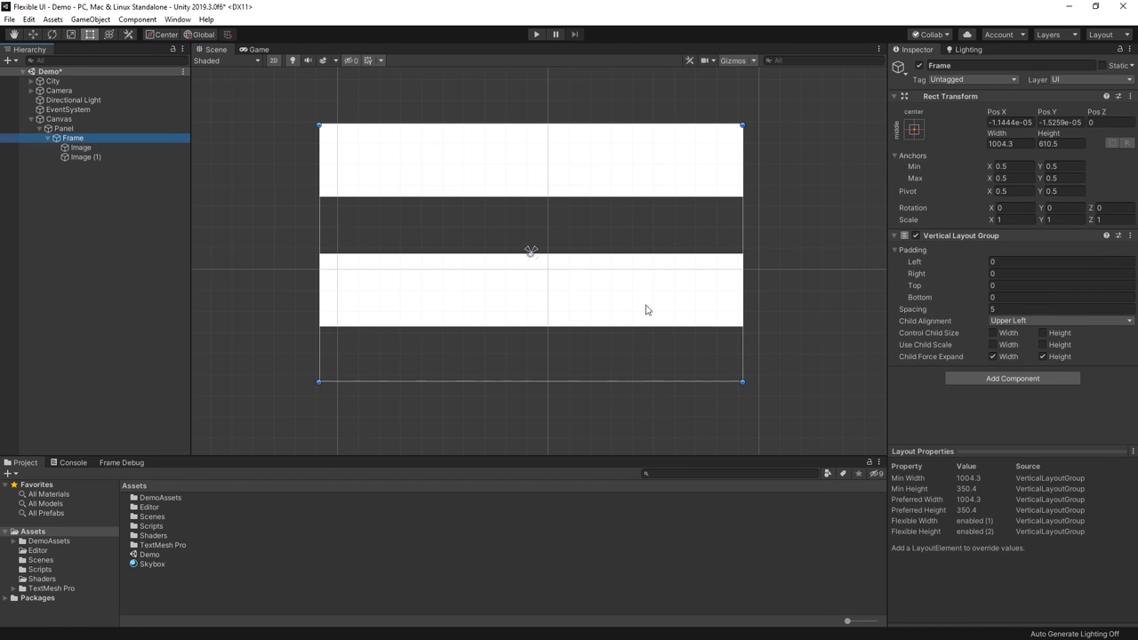
pyautogui.hotkey('ctrl', 'd')
pyautogui.hotkey('ctrl', 'd')
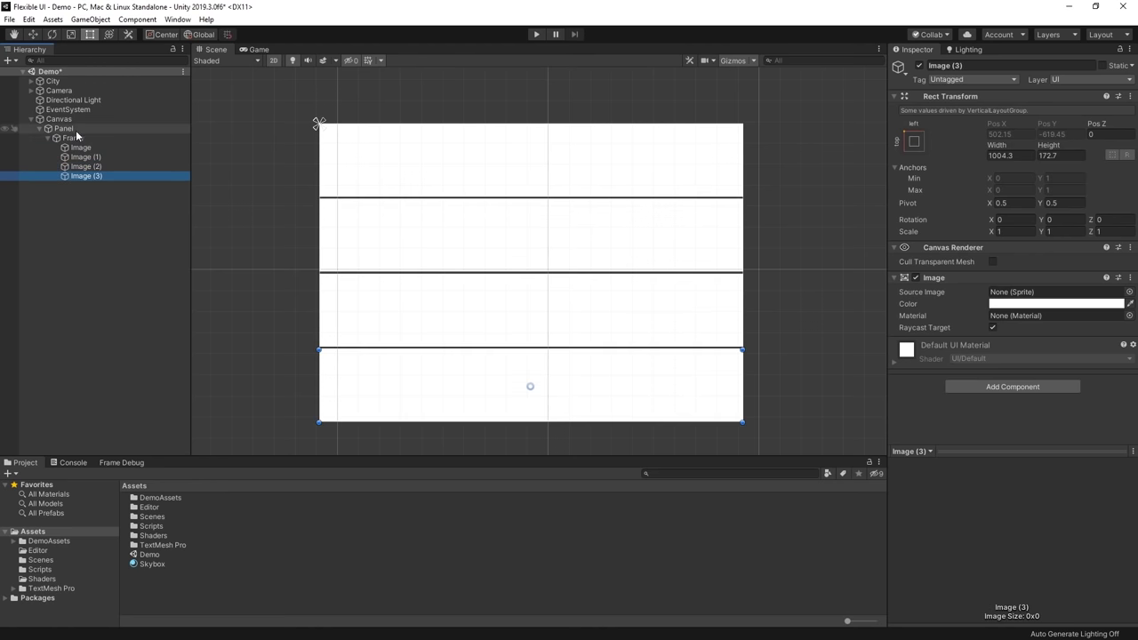
pyautogui.keyDown('shift'); pyautogui.click(81, 147); pyautogui.keyUp('shift')
pyautogui.moveTo(625, 431); pyautogui.dragTo(640, 210)
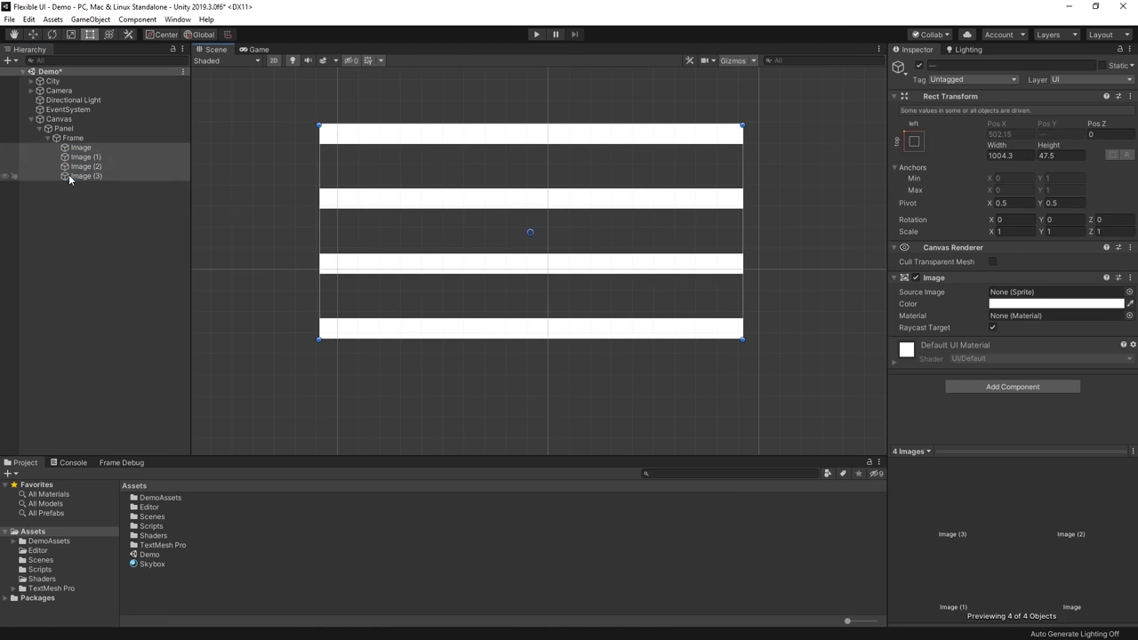
pyautogui.click(68, 175)
pyautogui.hotkey('ctrl', 'd')
pyautogui.hotkey('ctrl', 'd')
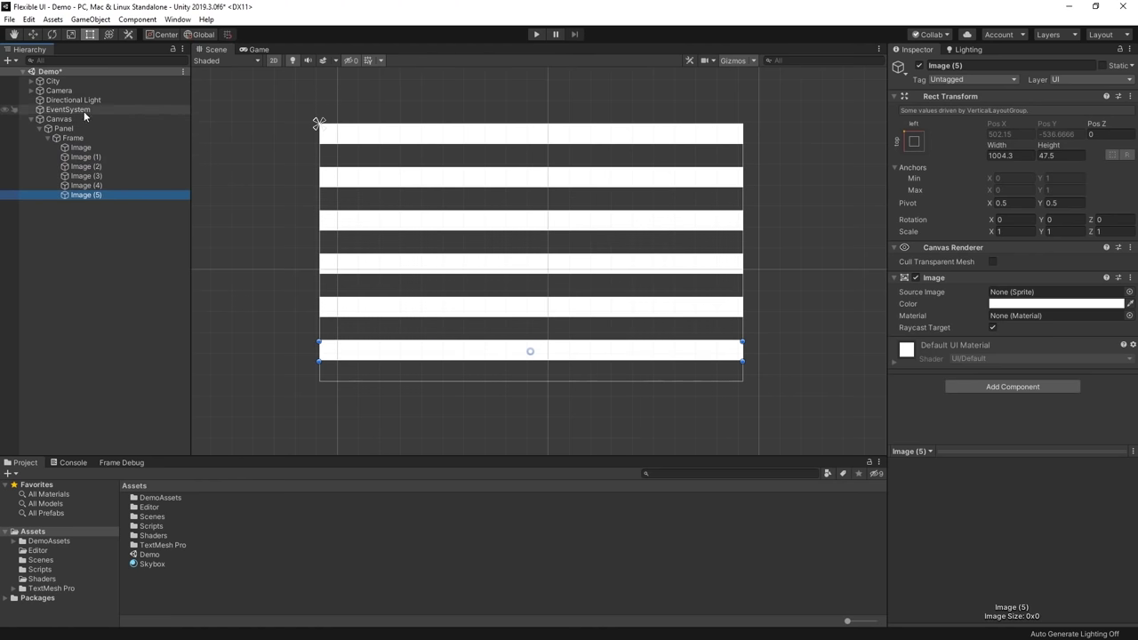
pyautogui.click(80, 139)
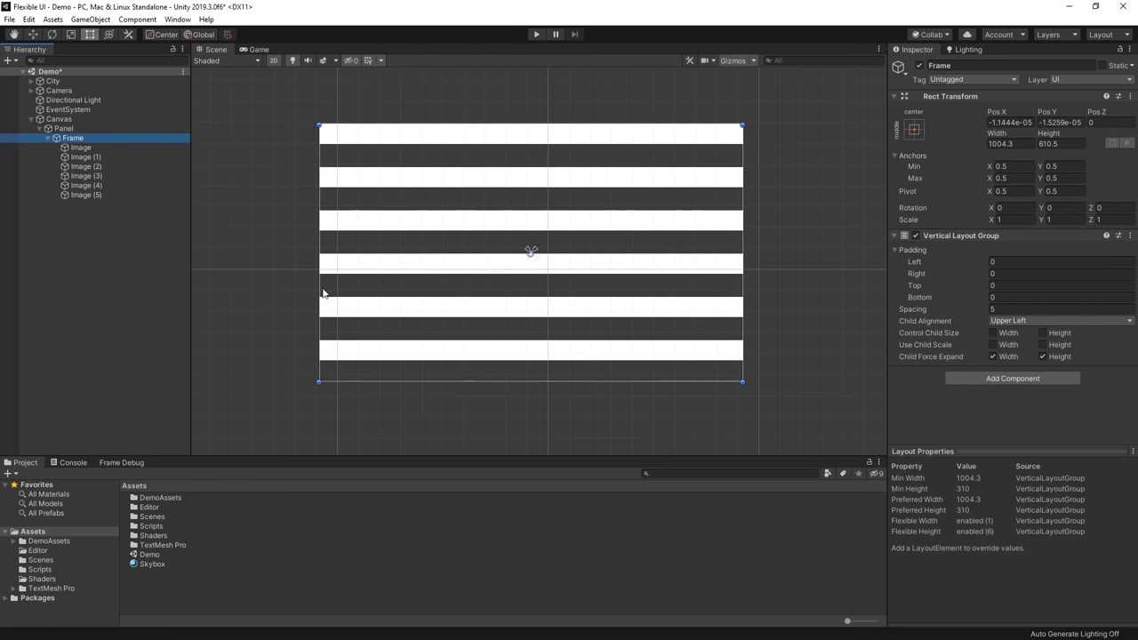
# Step: Experiment with Child Force Expand Height and undo the extra duplicated images
pyautogui.click(1058, 358)
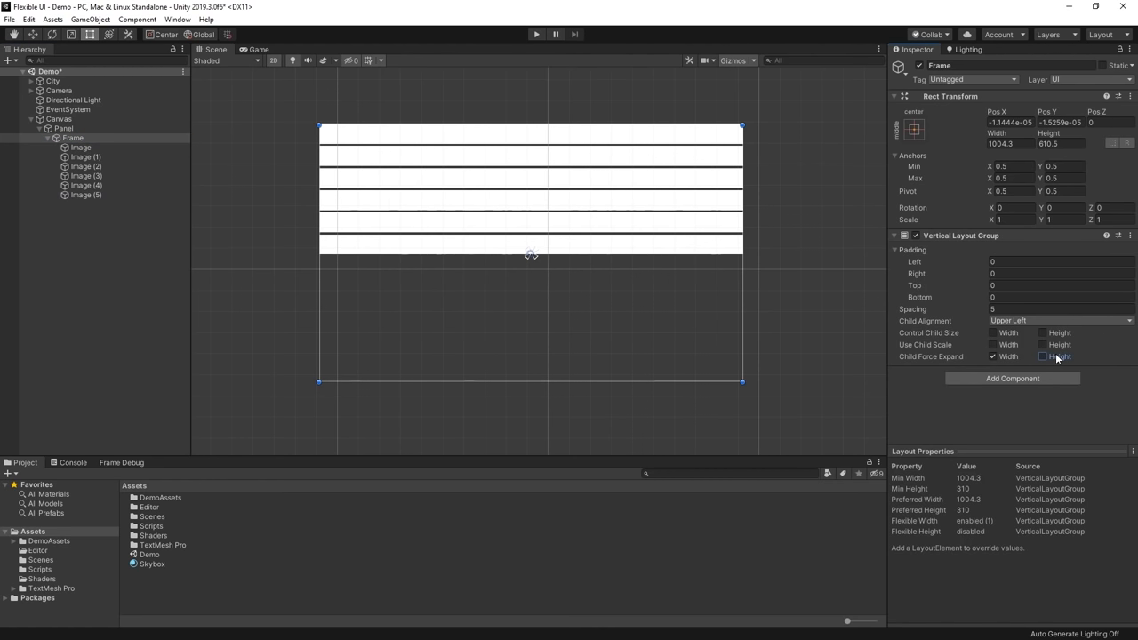
pyautogui.click(105, 196)
pyautogui.hotkey('ctrl', 'd')
pyautogui.hotkey('ctrl', 'd')
pyautogui.hotkey('ctrl', 'd')
pyautogui.hotkey('ctrl', 'd')
pyautogui.hotkey('ctrl', 'd')
pyautogui.hotkey('ctrl', 'd')
pyautogui.hotkey('ctrl', 'd')
pyautogui.hotkey('ctrl', 'd')
pyautogui.hotkey('ctrl', 'd')
pyautogui.hotkey('ctrl', 'd')
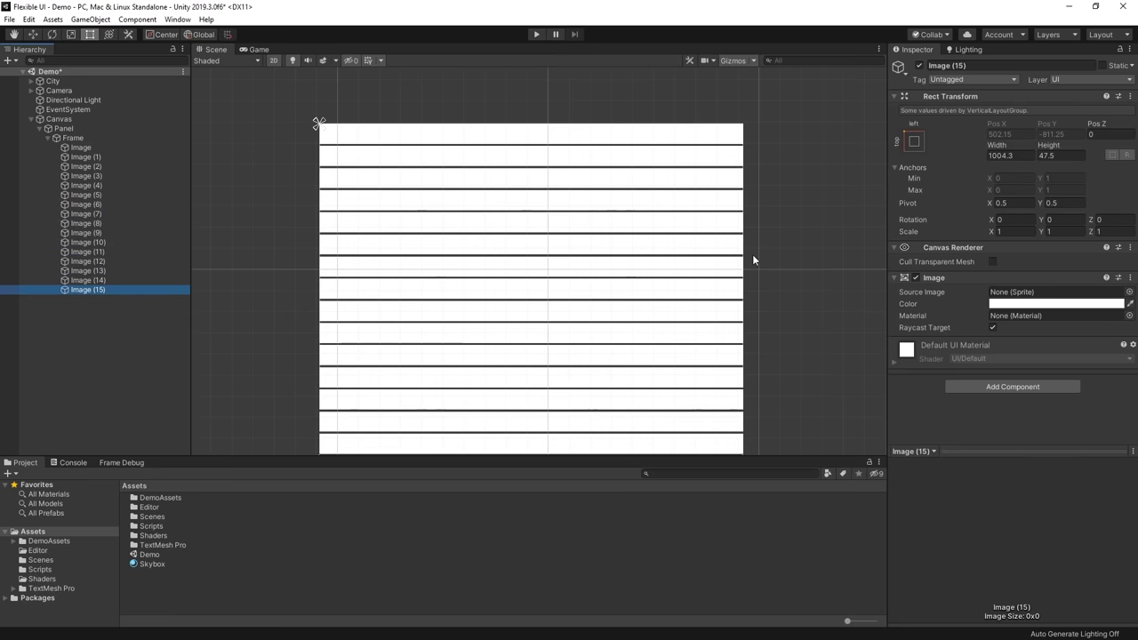
pyautogui.hotkey('ctrl', 'z')
pyautogui.hotkey('ctrl', 'z')
pyautogui.hotkey('ctrl', 'z')
pyautogui.hotkey('ctrl', 'z')
pyautogui.hotkey('ctrl', 'z')
pyautogui.hotkey('ctrl', 'z')
pyautogui.hotkey('ctrl', 'z')
pyautogui.hotkey('ctrl', 'z')
pyautogui.hotkey('ctrl', 'z')
pyautogui.hotkey('ctrl', 'z')
pyautogui.click(1072, 357)
pyautogui.click(1071, 359)
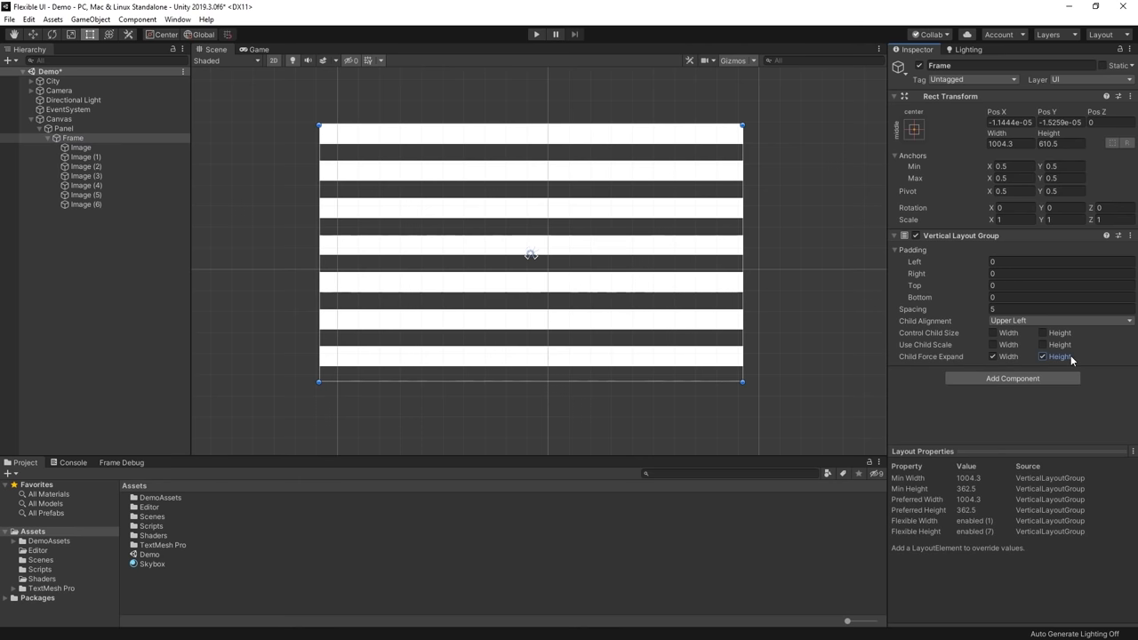
pyautogui.click(1072, 358)
pyautogui.click(1071, 358)
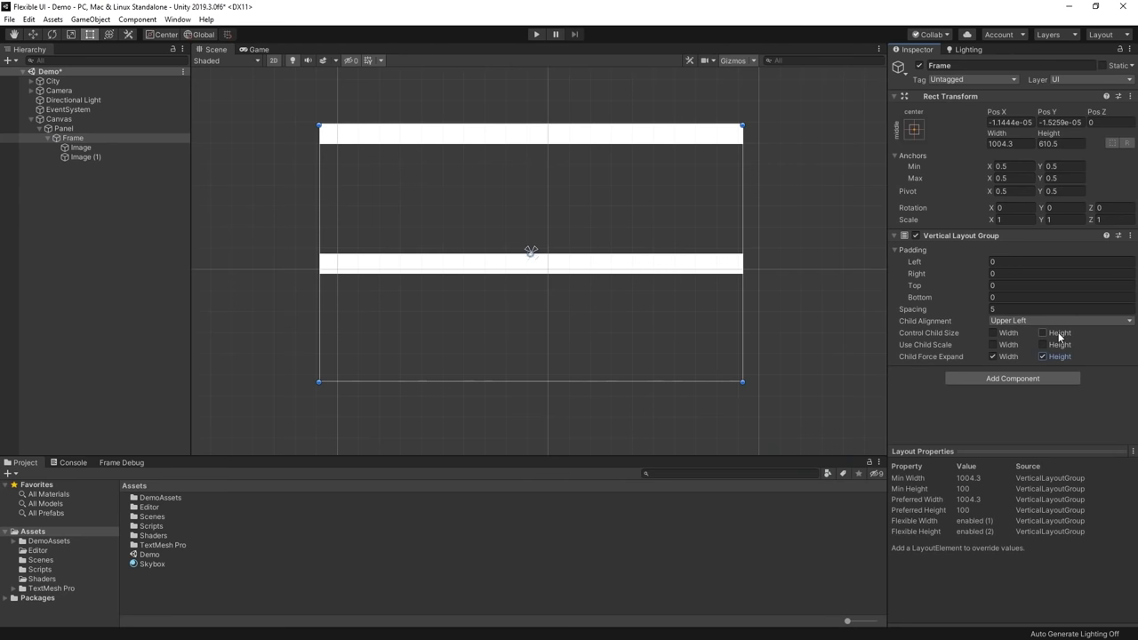
# Step: Enable Control Child Size Height, duplicate the images, and untick Child Force Expand Height
pyautogui.click(893, 395)
pyautogui.click(502, 181)
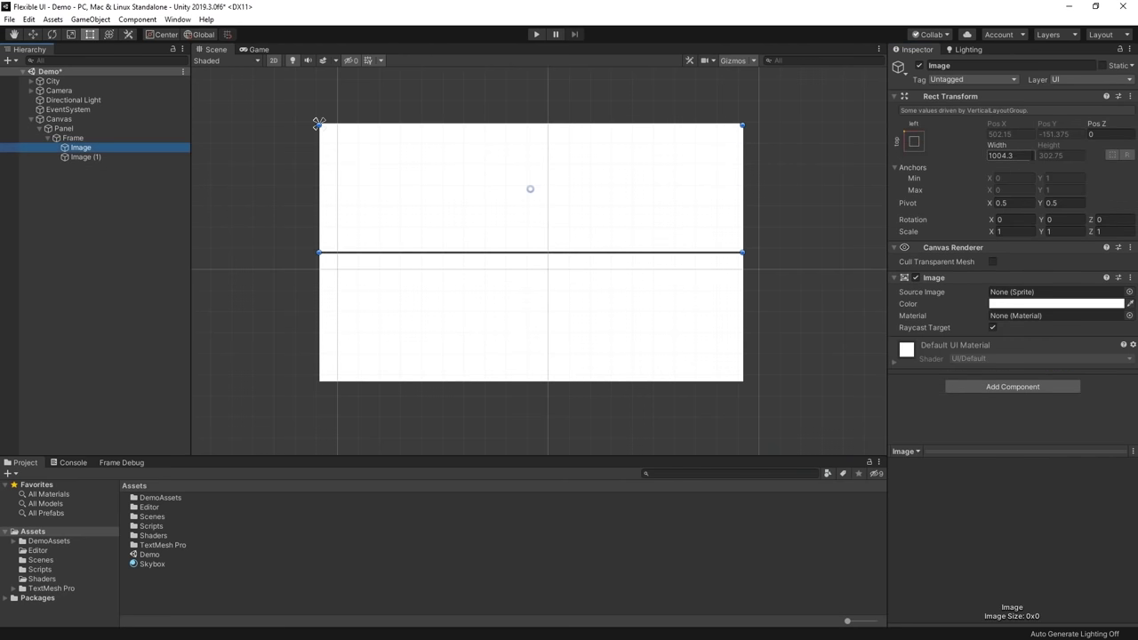
pyautogui.press('Down')
pyautogui.hotkey('ctrl', 'd')
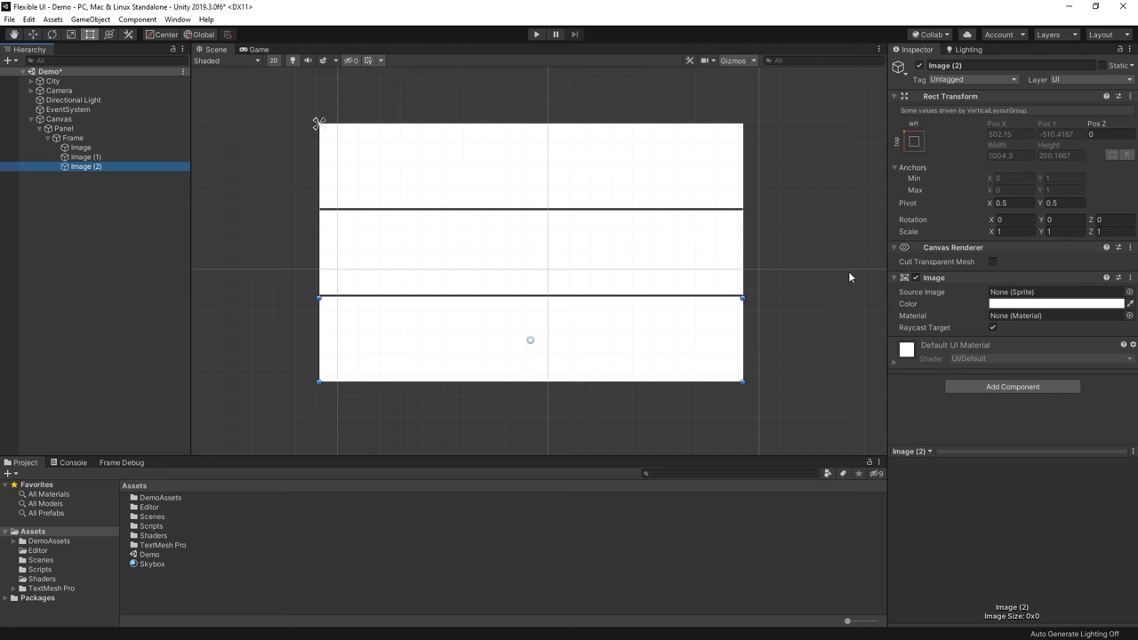
pyautogui.hotkey('ctrl', 'd')
pyautogui.hotkey('ctrl', 'd')
pyautogui.hotkey('ctrl', 'd')
pyautogui.hotkey('ctrl', 'd')
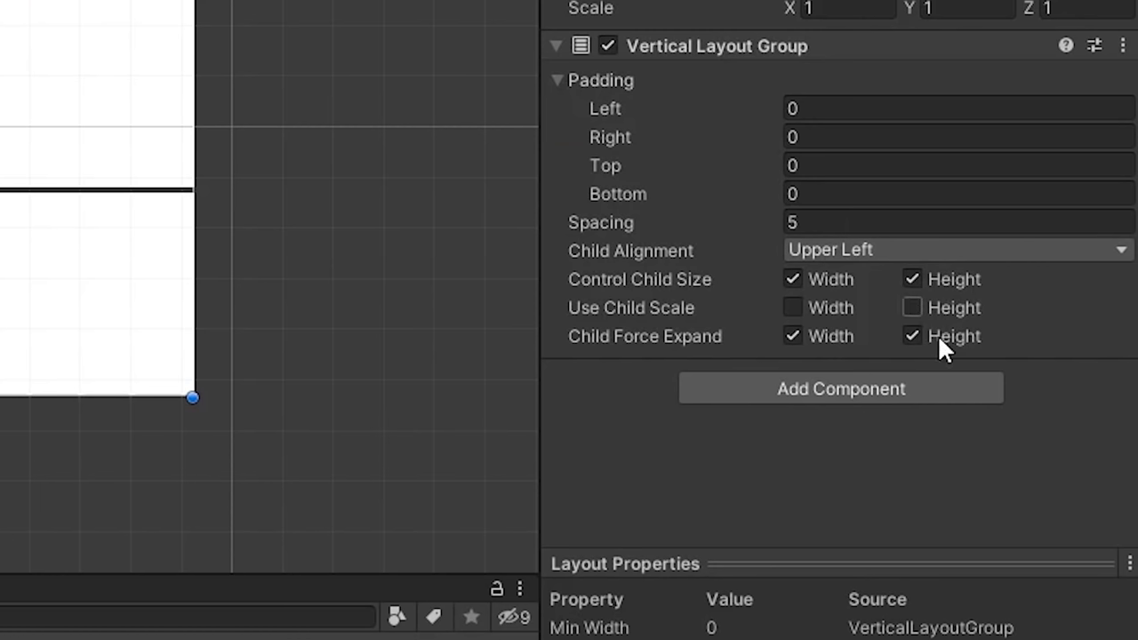
pyautogui.click(950, 345)
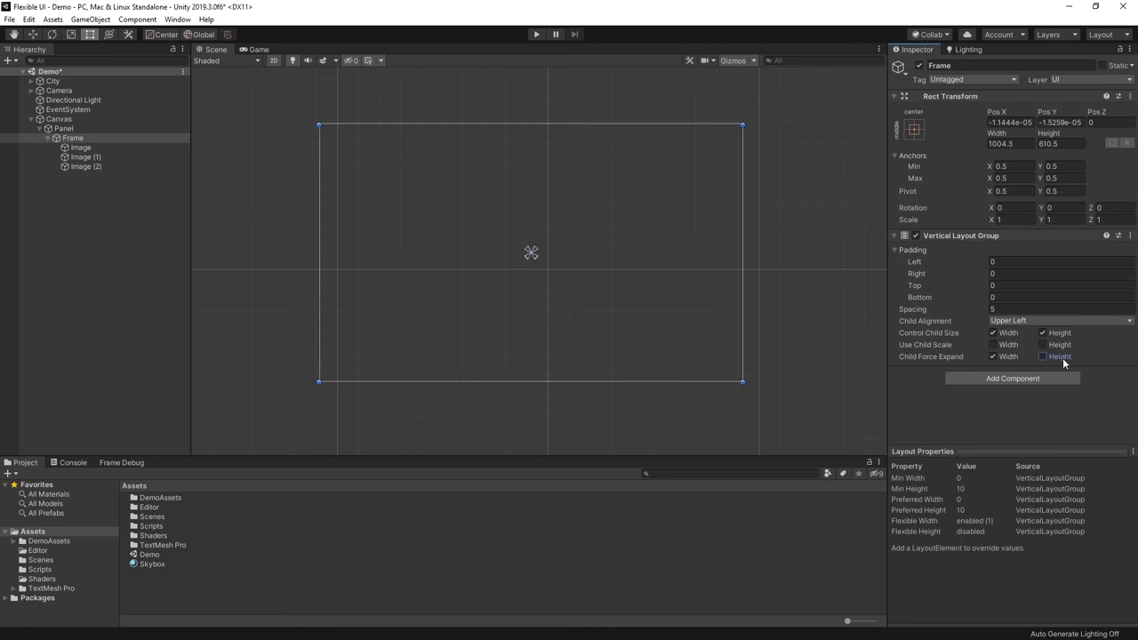
# Step: Inspect the images' sizes, then toggle Child Force Expand Height on and back off
pyautogui.press('Down')
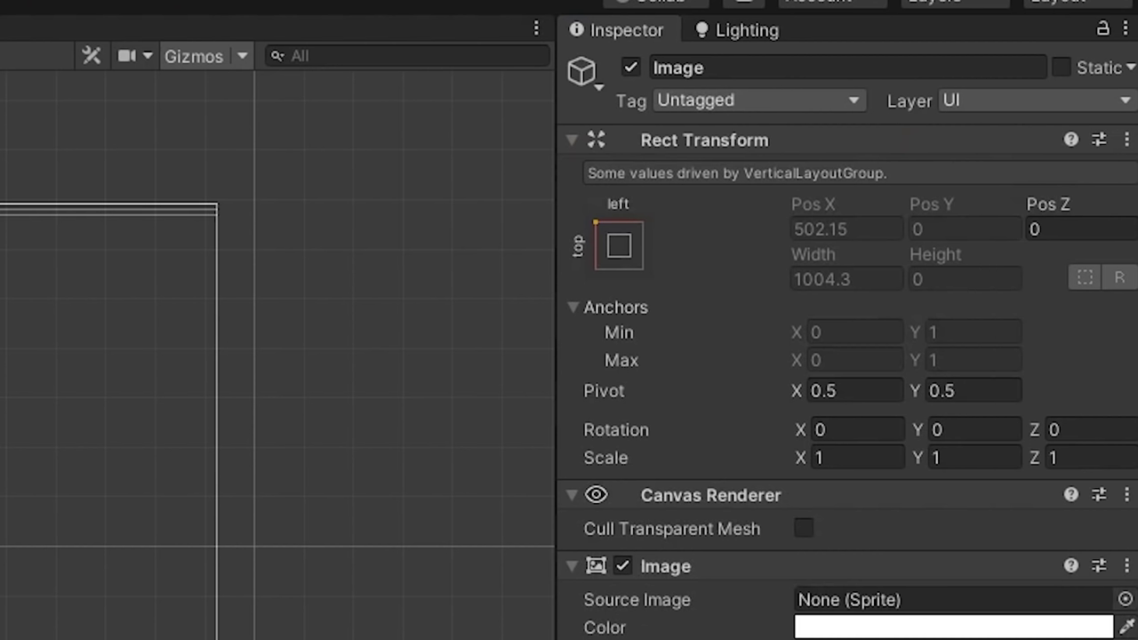
pyautogui.press('Down')
pyautogui.click(86, 166)
pyautogui.click(81, 158)
pyautogui.press('Up')
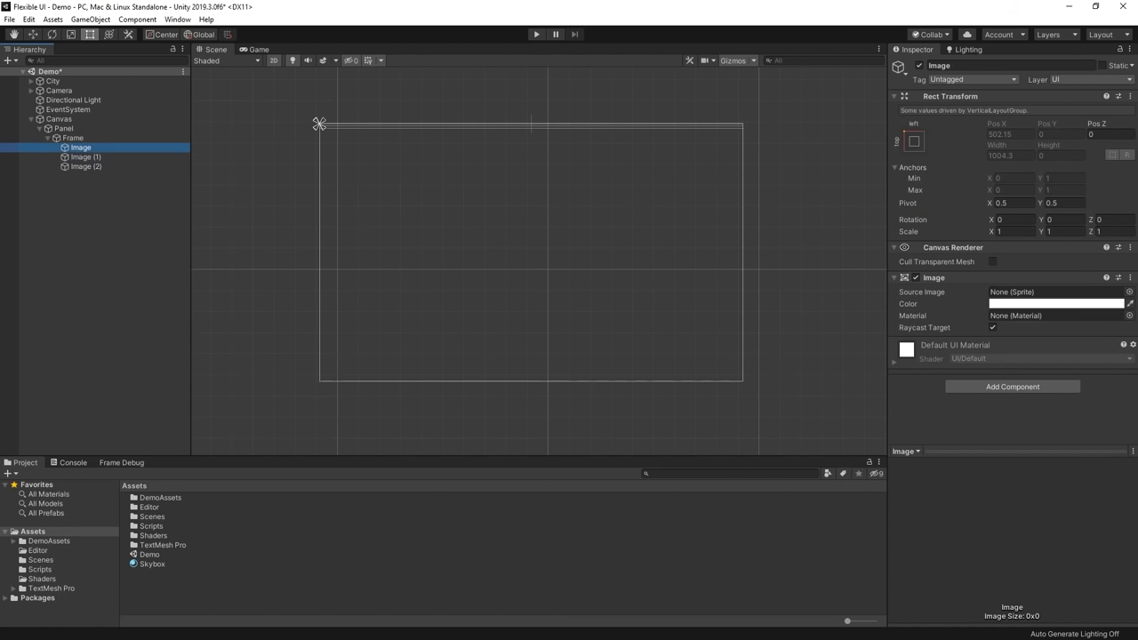
pyautogui.press('Up')
pyautogui.click(1044, 357)
pyautogui.click(1045, 357)
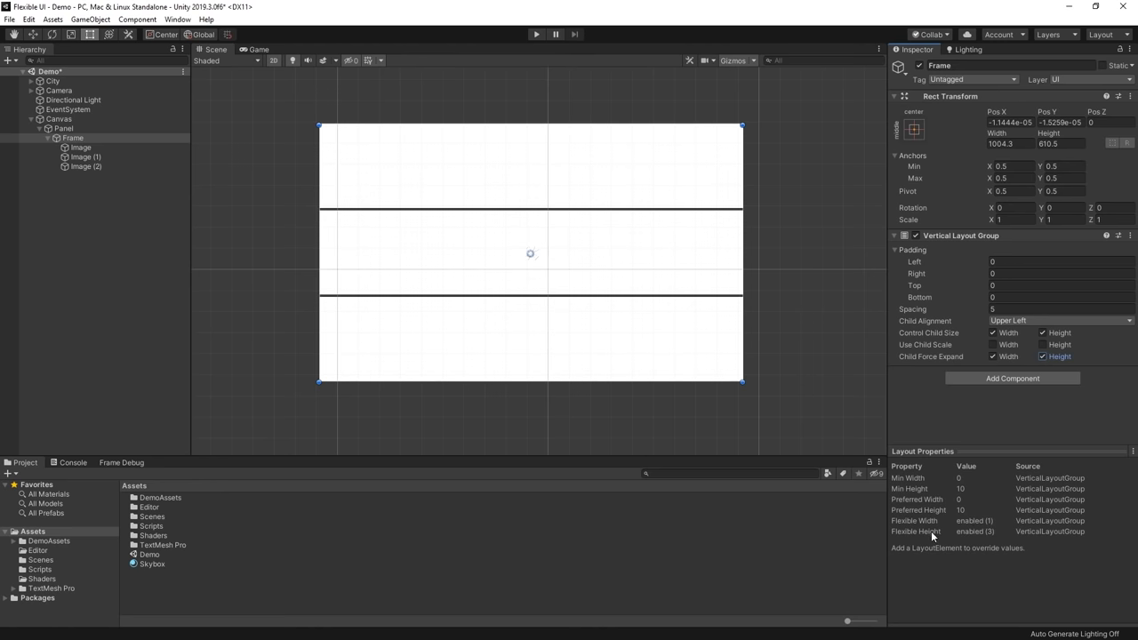
pyautogui.click(1045, 357)
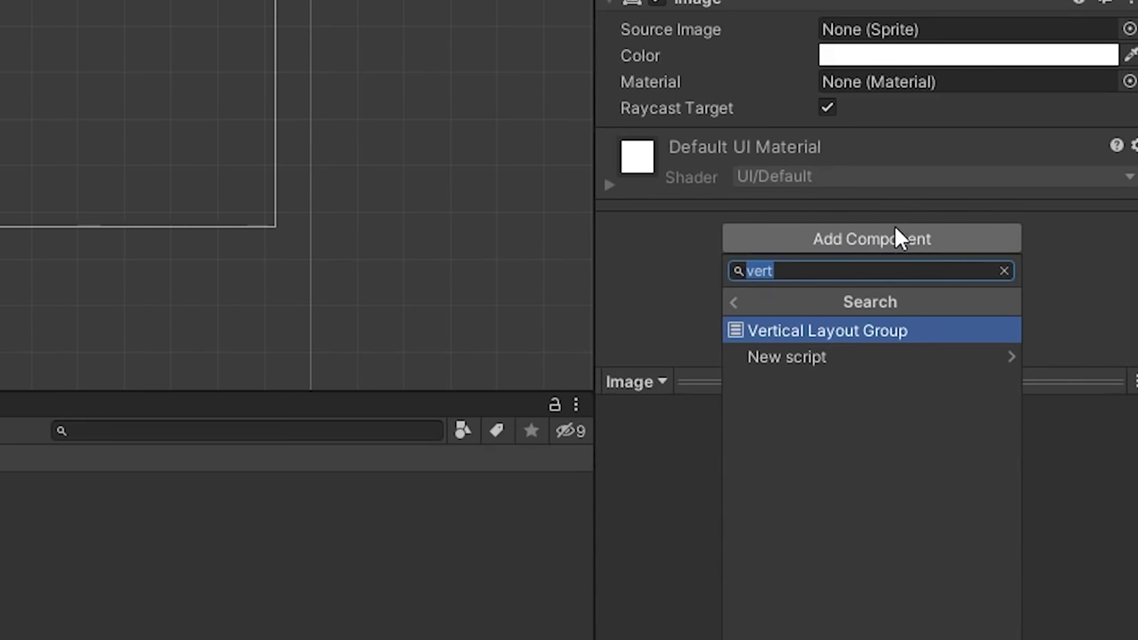
# Step: Add a Layout Element to the top image with Min Height 100
pyautogui.write('layou')
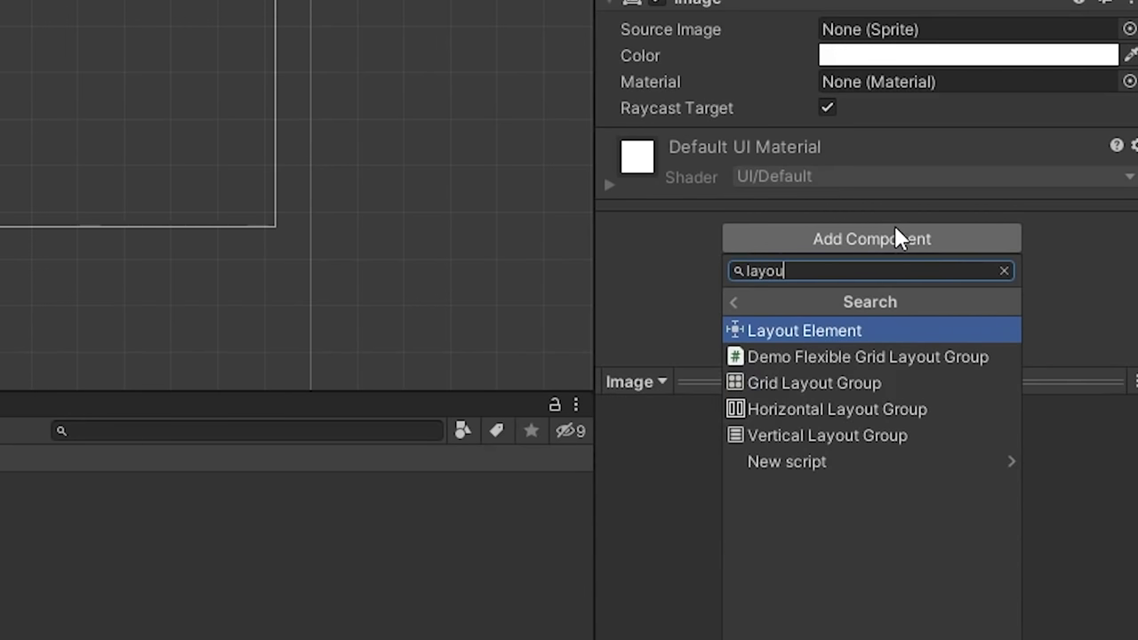
pyautogui.press('Return')
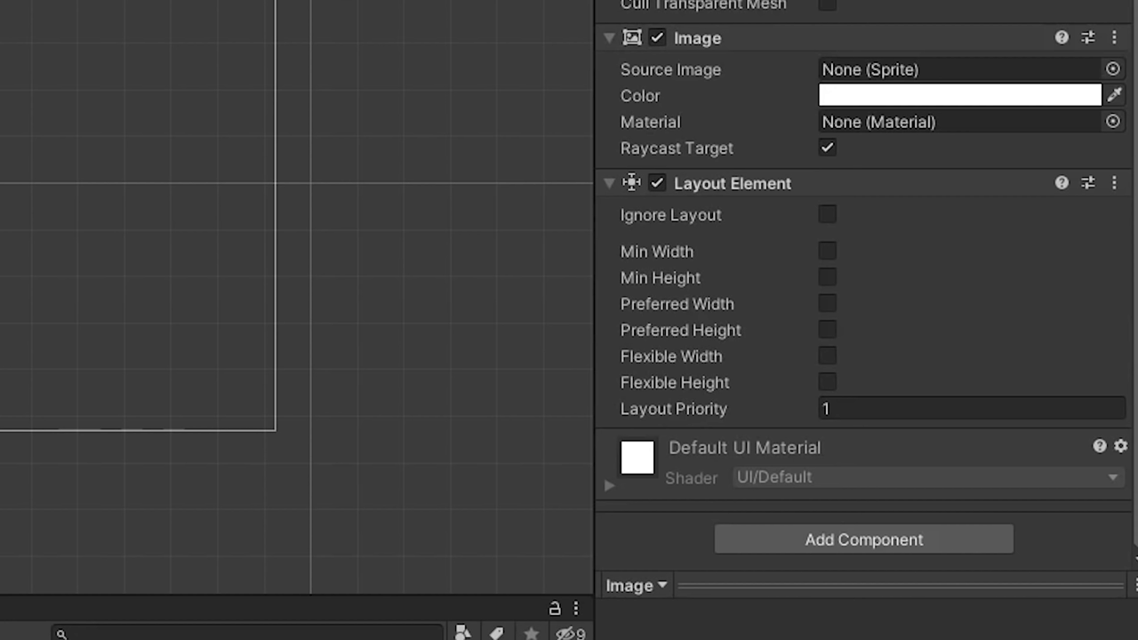
pyautogui.click(827, 277)
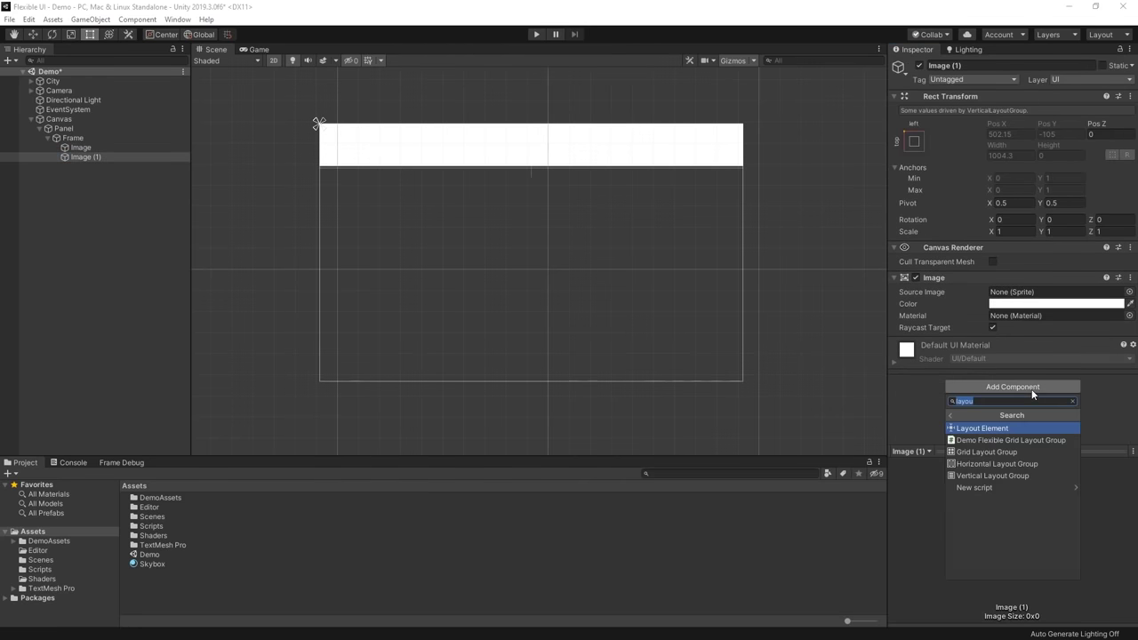
pyautogui.press('Return')
pyautogui.click(992, 312)
# Step: Give Image (1) Min Height 100 and Preferred Height 350
pyautogui.click(73, 138)
pyautogui.click(81, 147)
pyautogui.click(85, 157)
pyautogui.click(992, 336)
pyautogui.moveTo(926, 336); pyautogui.dragTo(996, 353)
pyautogui.write('999')
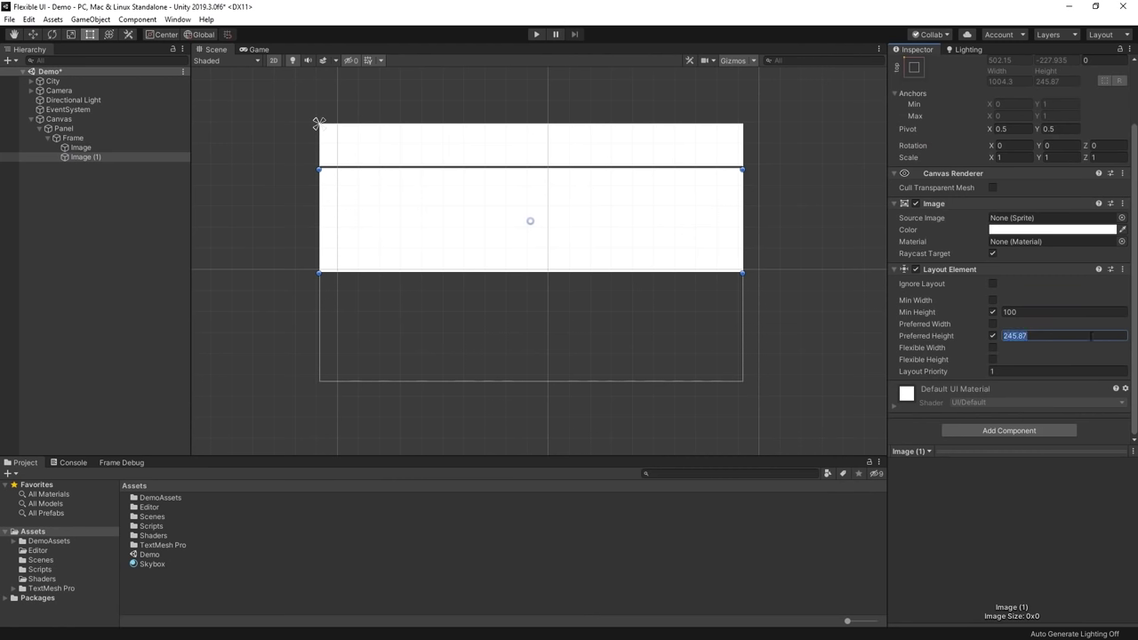
pyautogui.write('350')
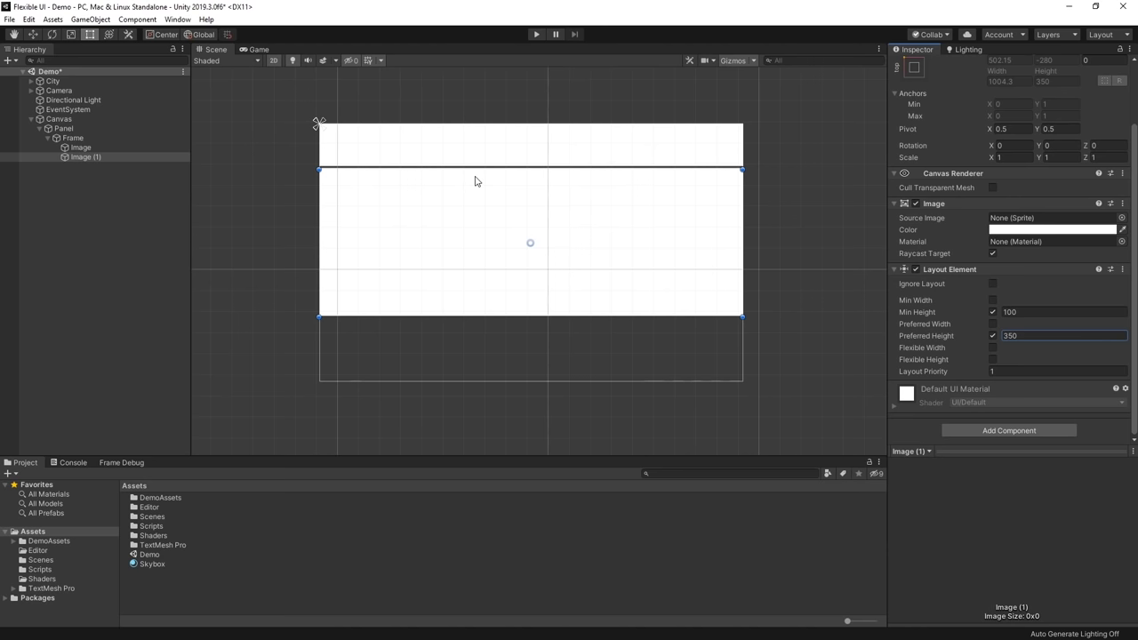
pyautogui.click(73, 138)
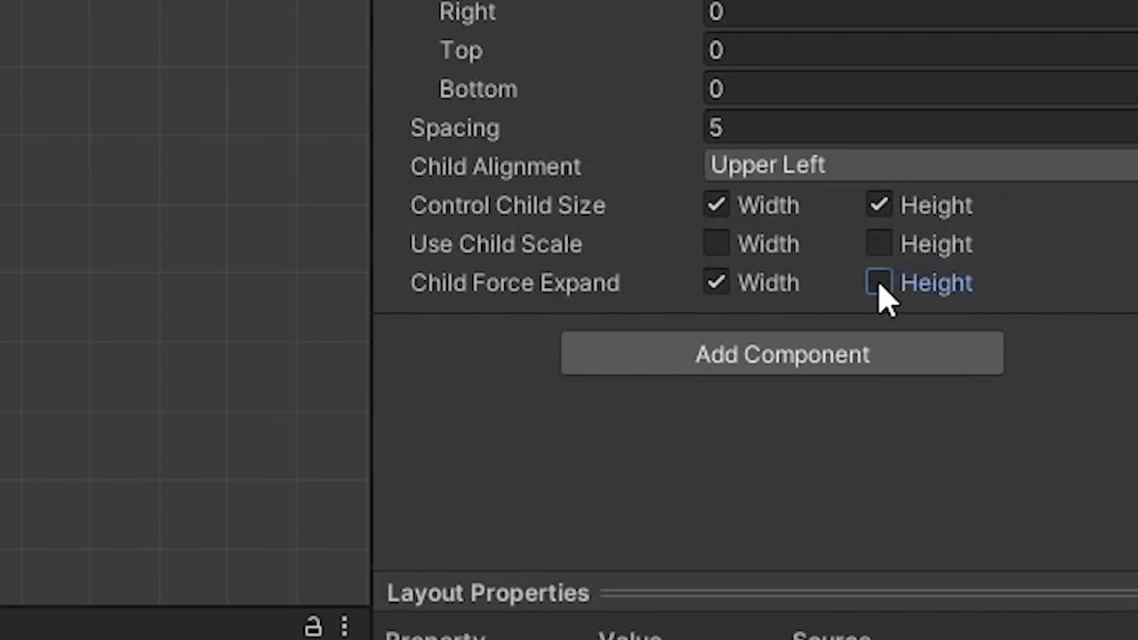
# Step: Re-enable Child Force Expand Height and rename the top image Header with Min Height 75
pyautogui.click(878, 285)
pyautogui.click(878, 283)
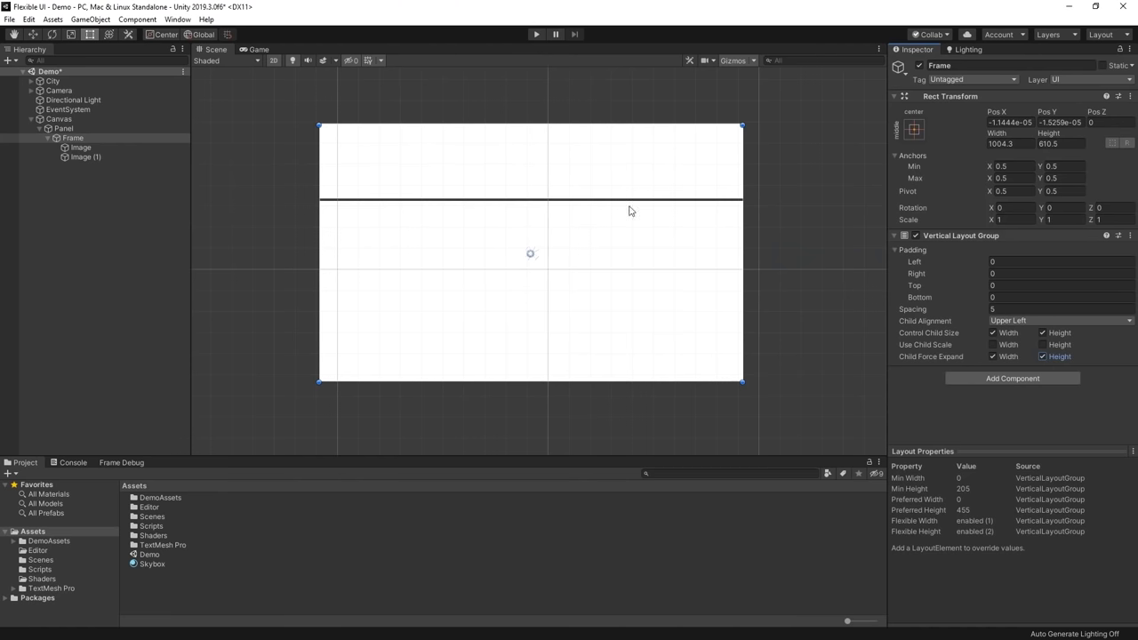
pyautogui.click(498, 145)
pyautogui.click(969, 64)
pyautogui.write('Header')
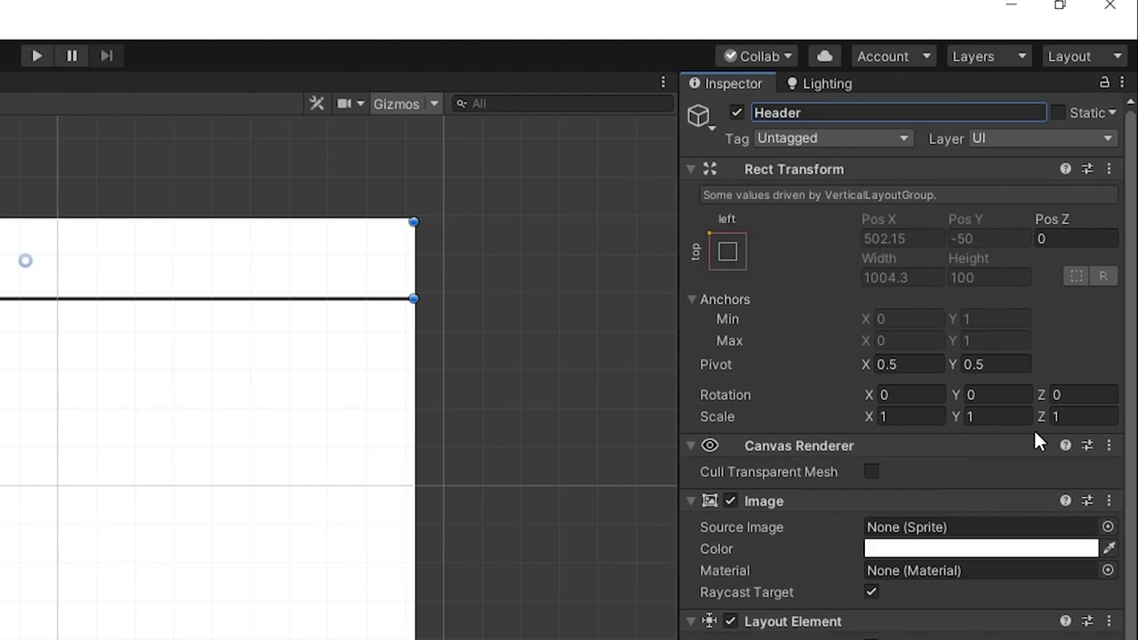
pyautogui.scroll(-3, 1036, 436)
pyautogui.click(940, 254)
pyautogui.write('75')
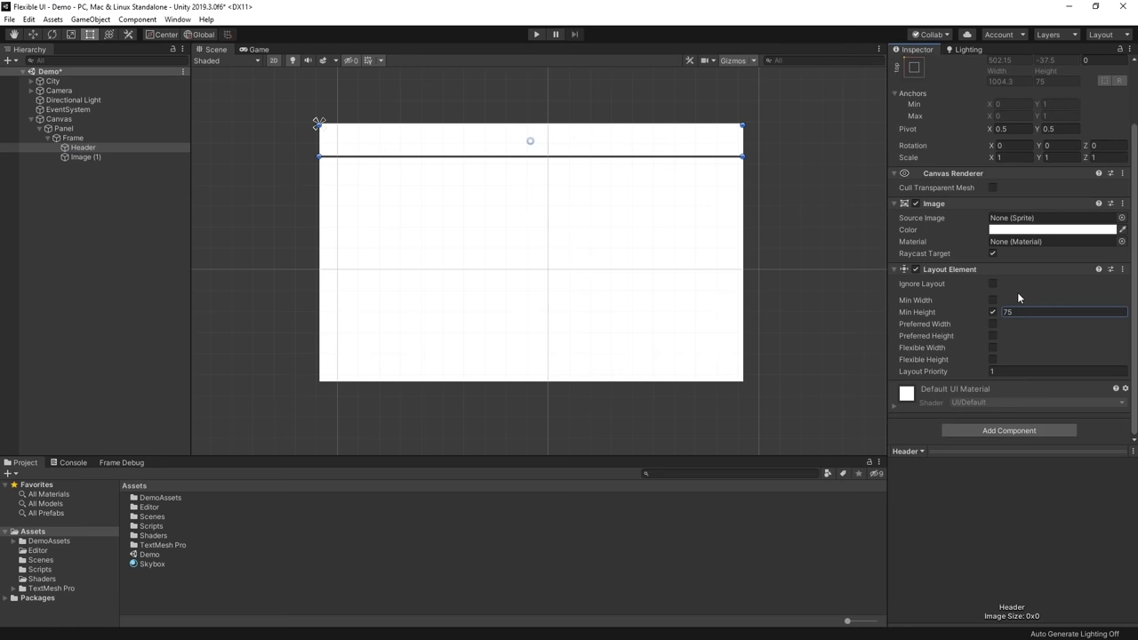
# Step: Rename the second image to Body
pyautogui.click(138, 158)
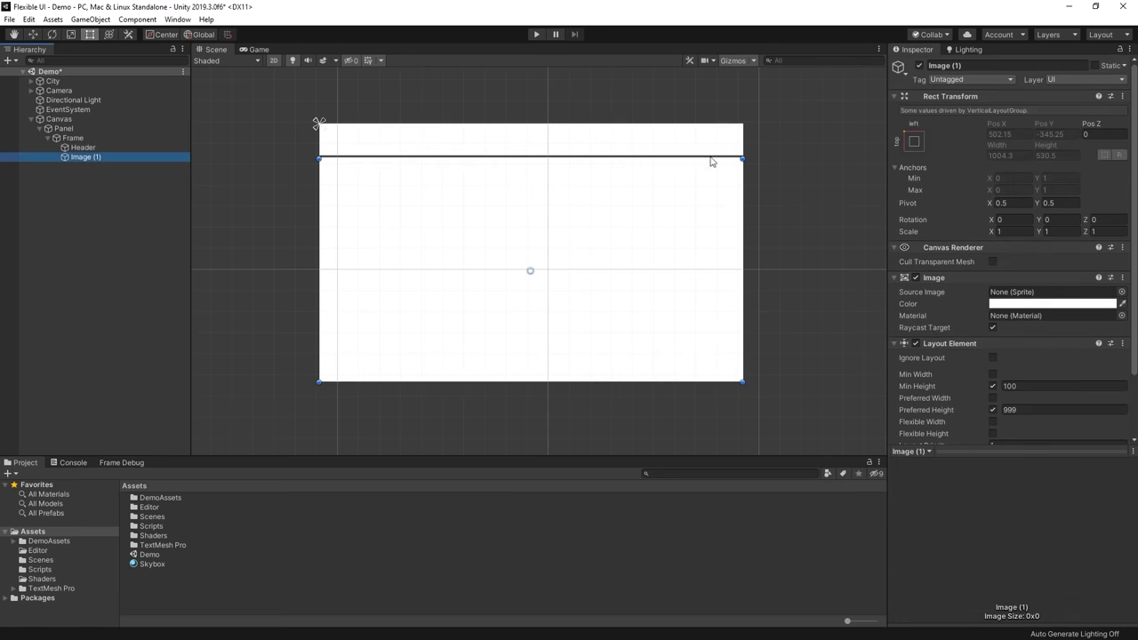
pyautogui.click(978, 65)
pyautogui.write('Body')
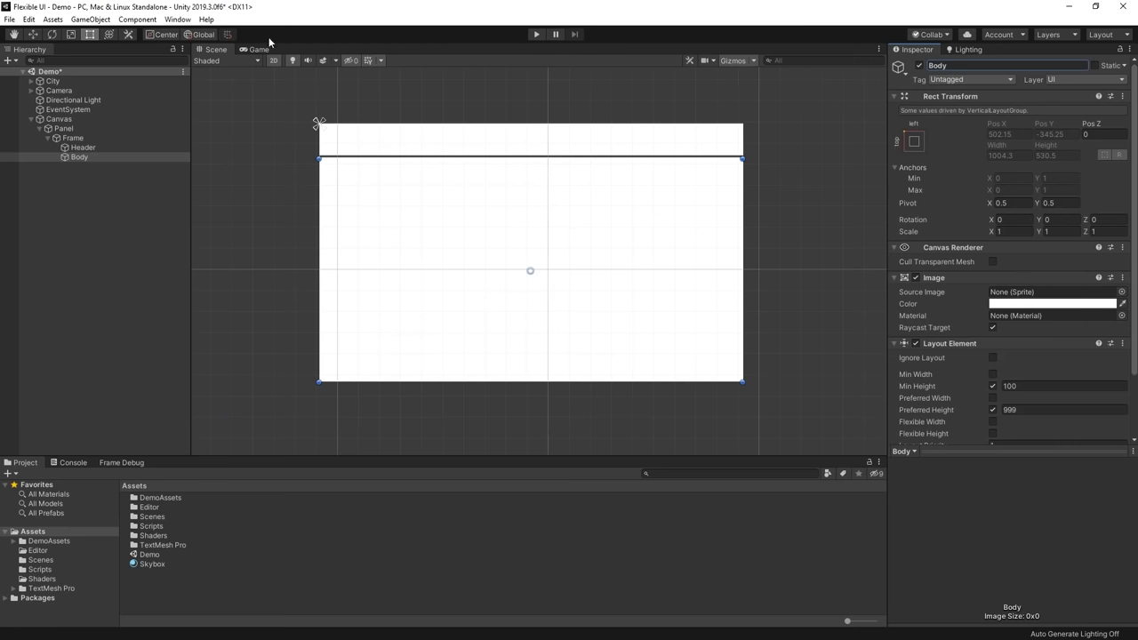
pyautogui.click(269, 51)
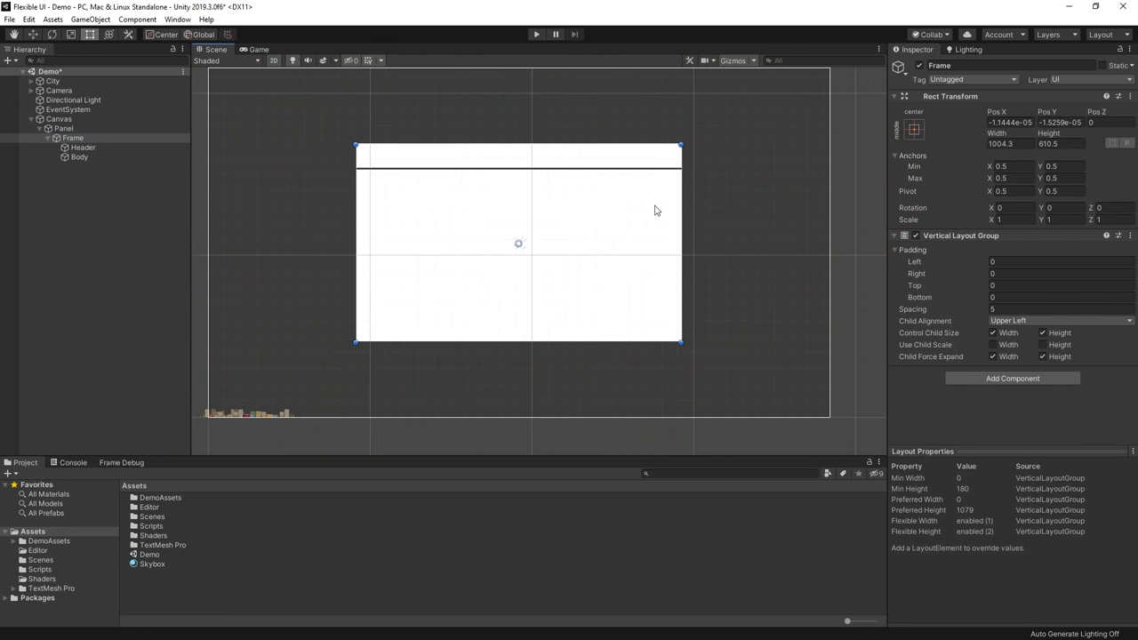
# Step: Resize the Frame to about 986 wide and centre it on the guide
pyautogui.moveTo(678, 145); pyautogui.dragTo(709, 99)
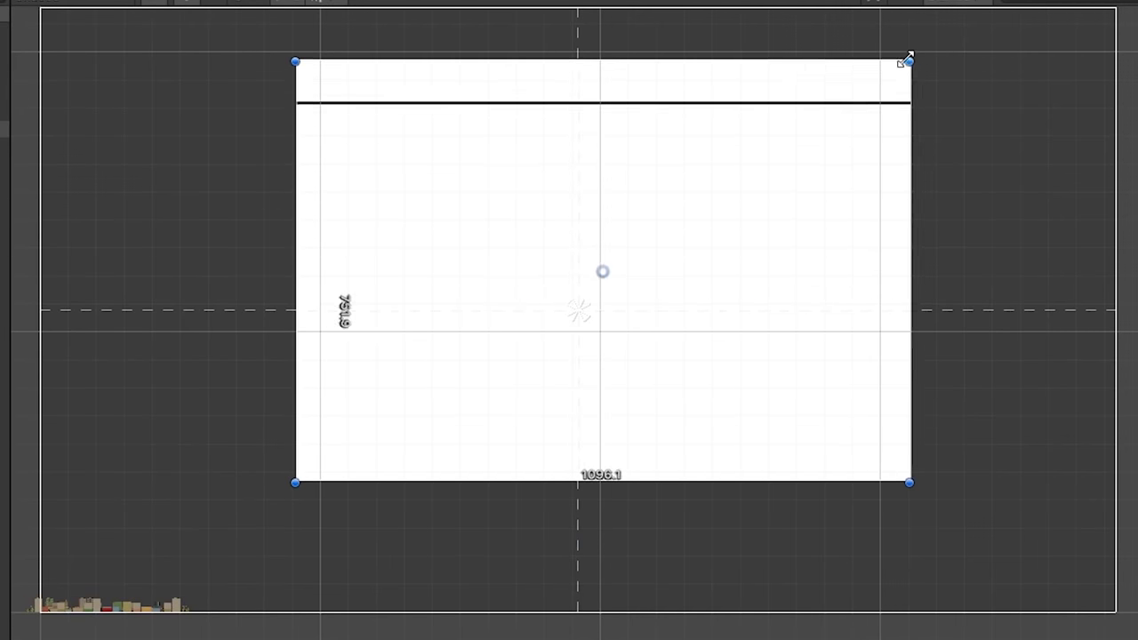
pyautogui.moveTo(905, 61); pyautogui.dragTo(539, 140)
pyautogui.moveTo(469, 211); pyautogui.dragTo(612, 234)
pyautogui.moveTo(702, 214); pyautogui.dragTo(752, 264)
pyautogui.moveTo(656, 266); pyautogui.dragTo(508, 211)
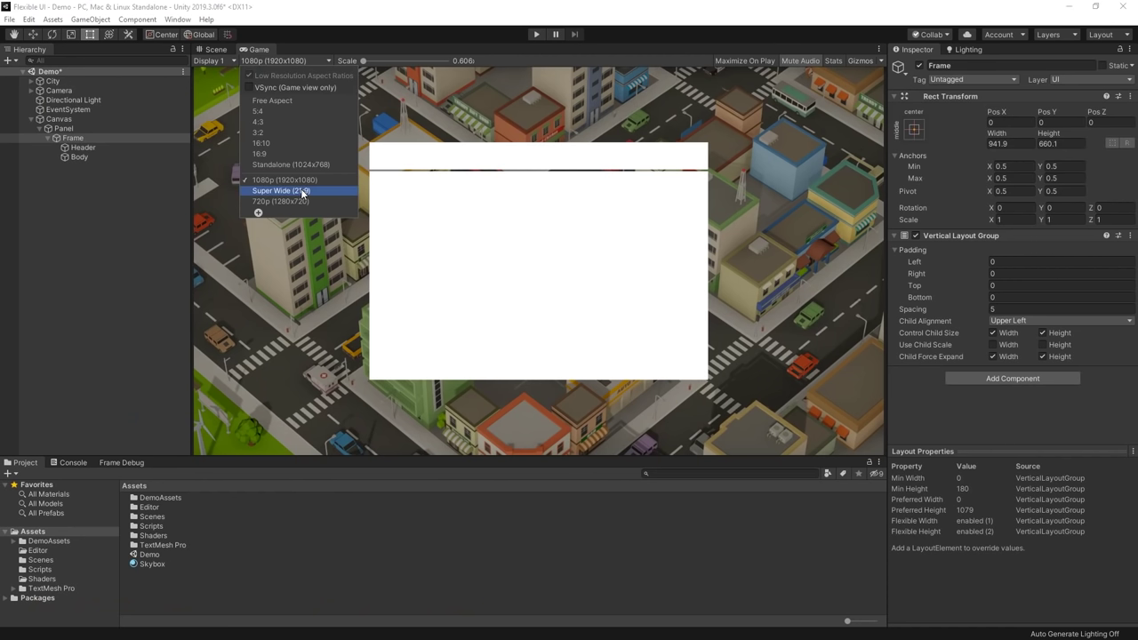
# Step: Preview the game at Super Wide, 3:2 and 720p, then select the Canvas
pyautogui.click(302, 192)
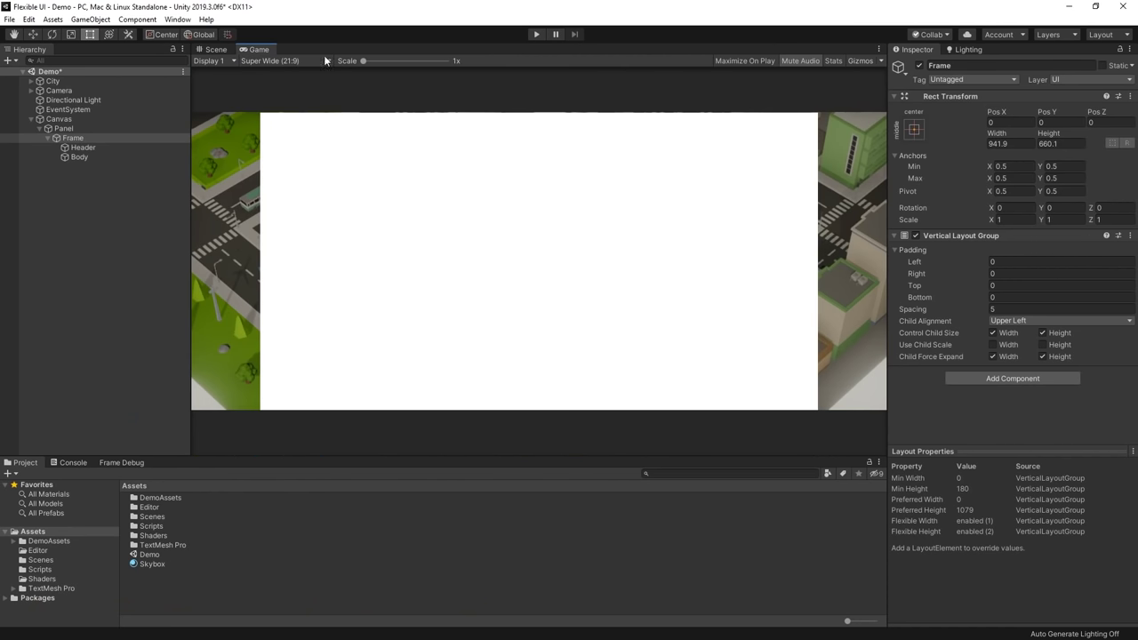
pyautogui.click(286, 61)
pyautogui.click(288, 132)
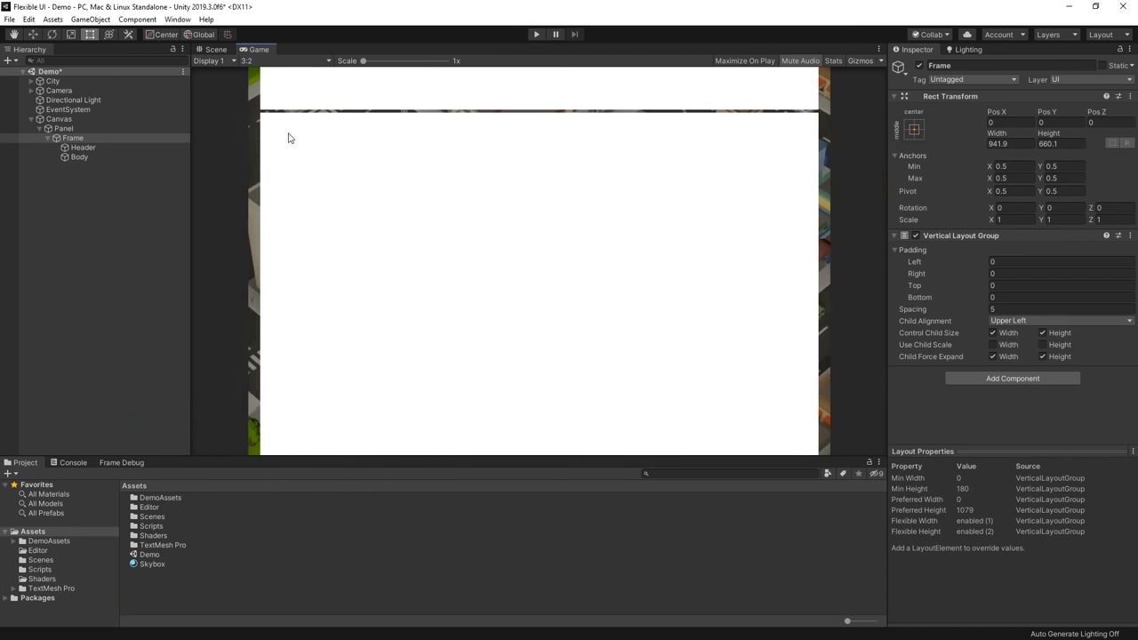
pyautogui.click(274, 60)
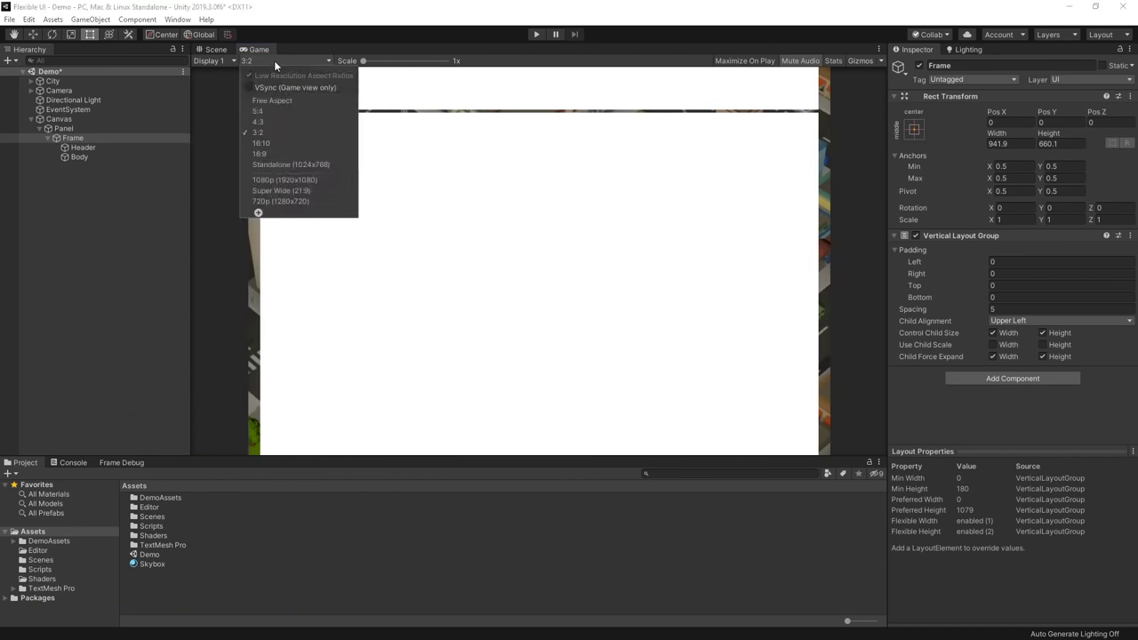
pyautogui.click(280, 201)
pyautogui.click(70, 116)
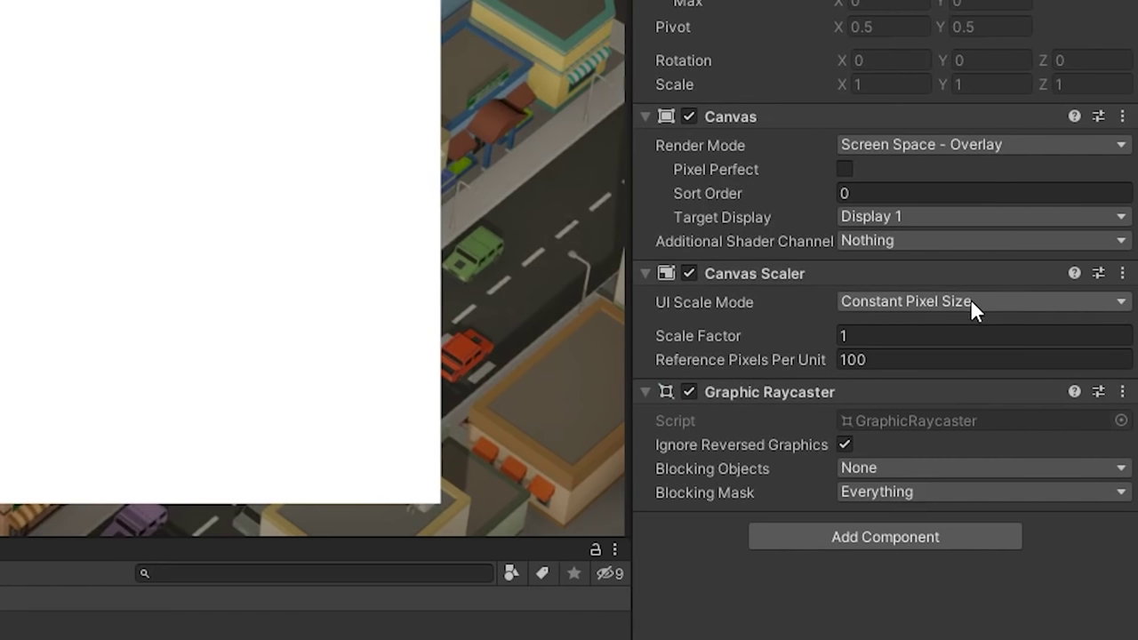
# Step: Set the Canvas Scaler to Scale With Screen Size with reference width 1920
pyautogui.click(971, 300)
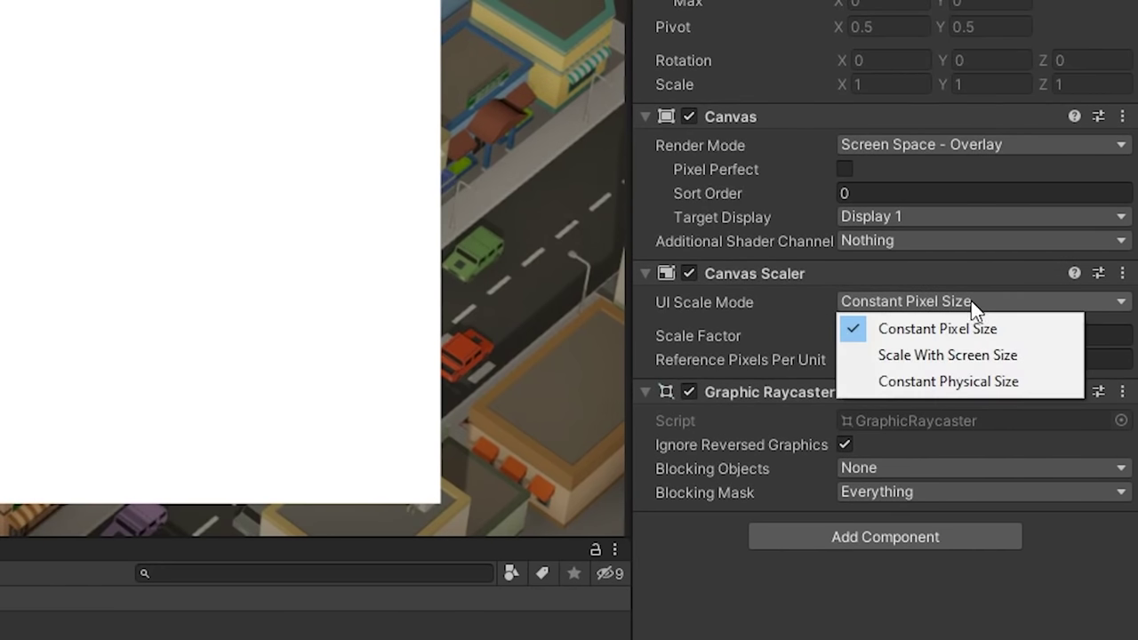
pyautogui.click(1038, 353)
pyautogui.click(890, 335)
pyautogui.write('1')
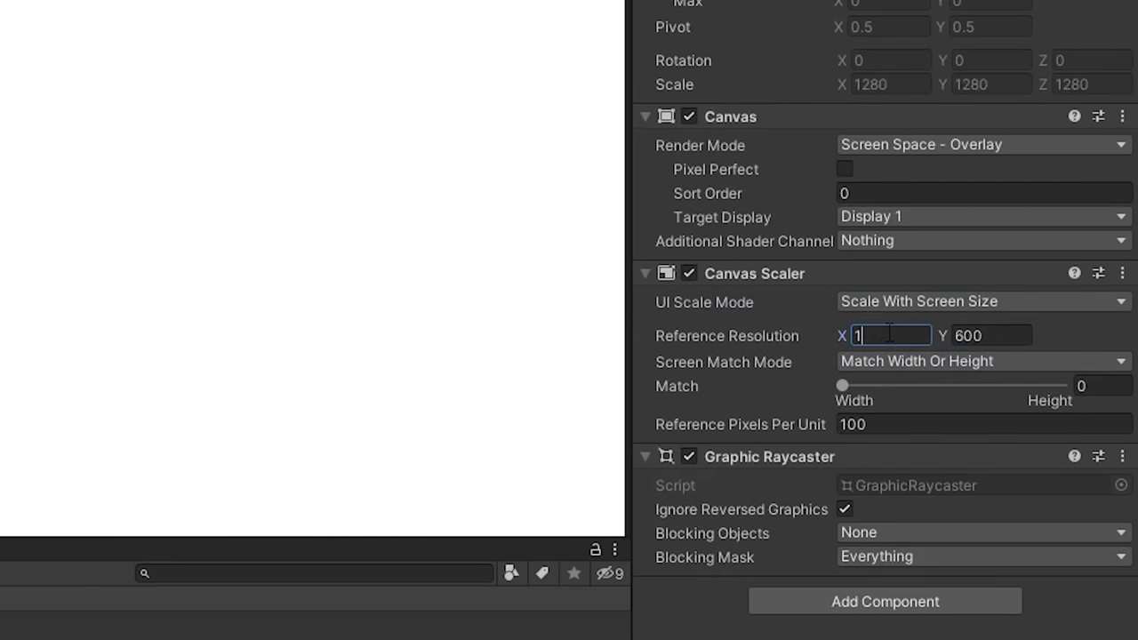
pyautogui.write('920')
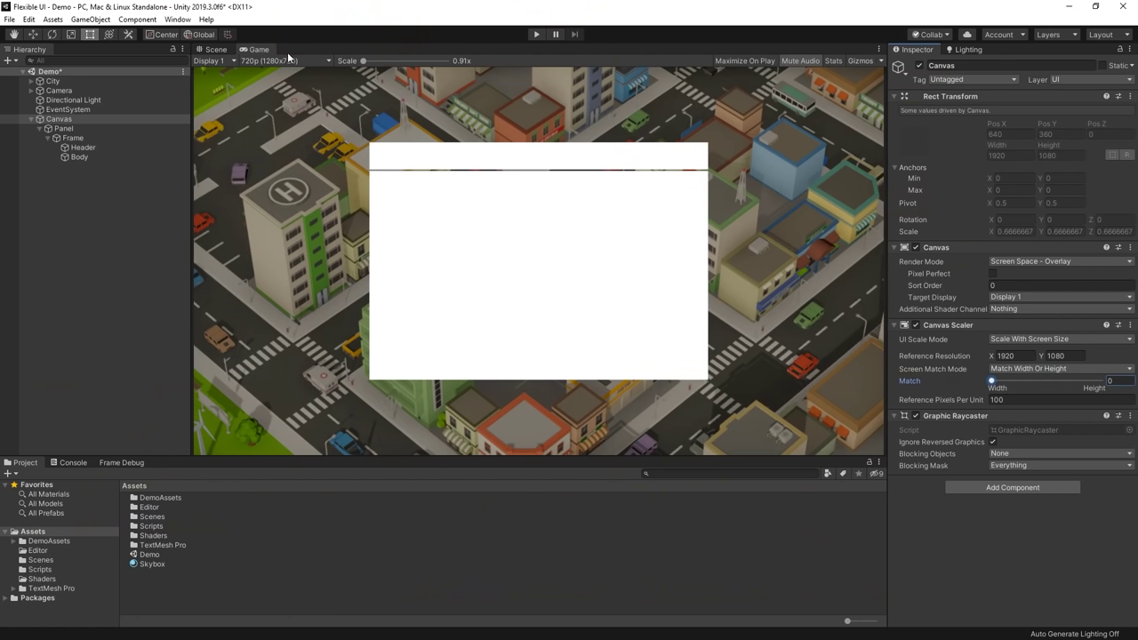
# Step: Preview at 5:4, 4:3 and 16:10, keep match at 0, then run at 1080p
pyautogui.click(287, 58)
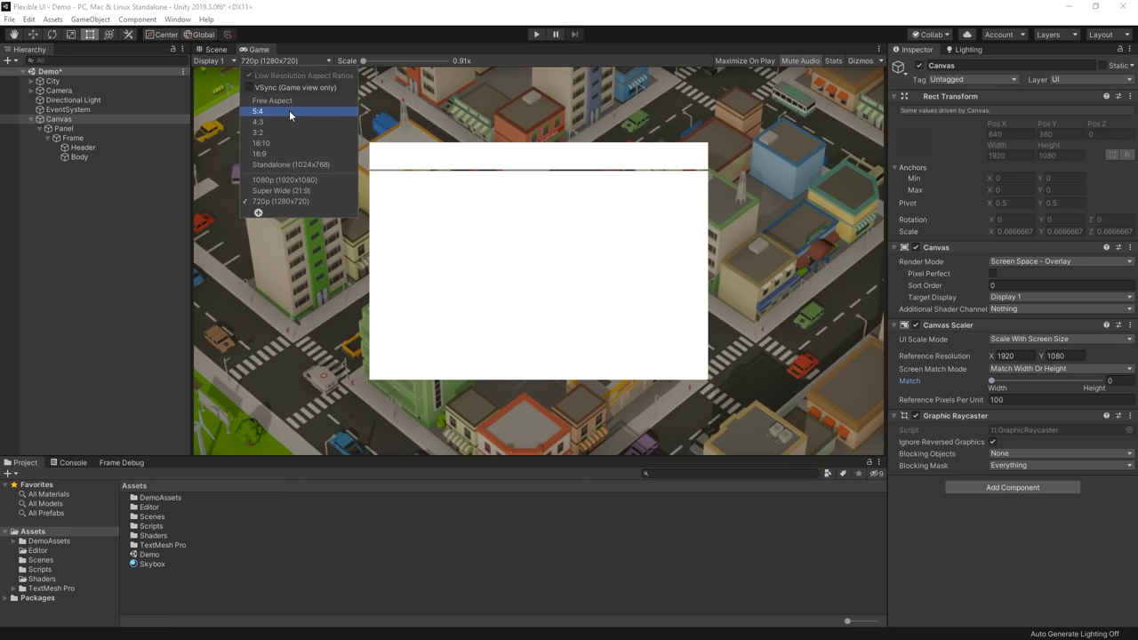
pyautogui.click(289, 110)
pyautogui.click(279, 64)
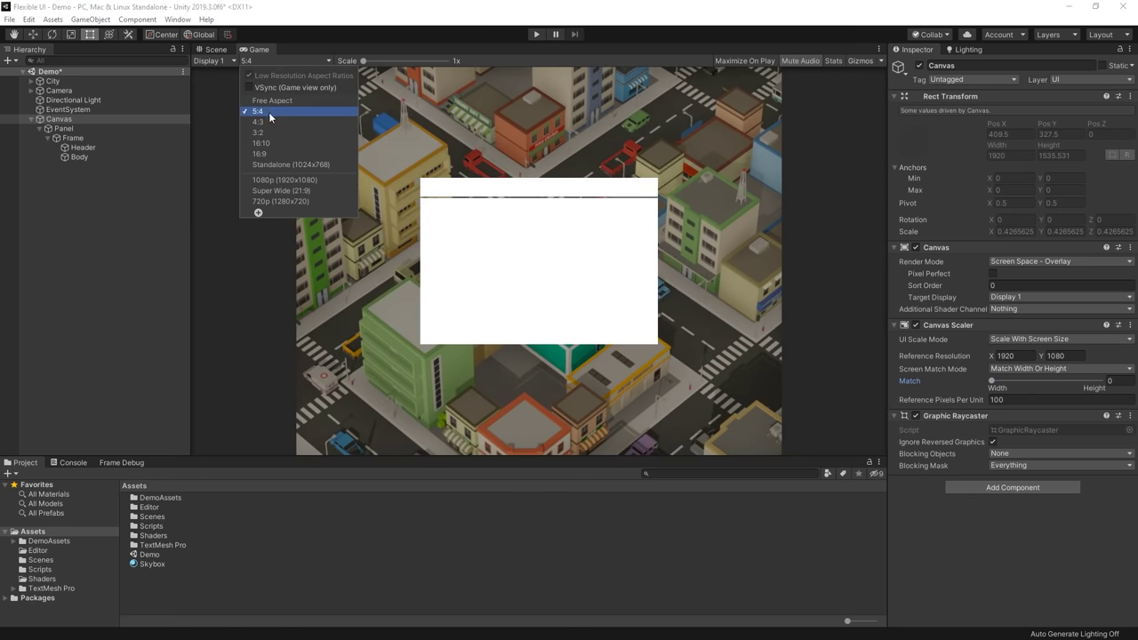
pyautogui.click(269, 123)
pyautogui.click(267, 61)
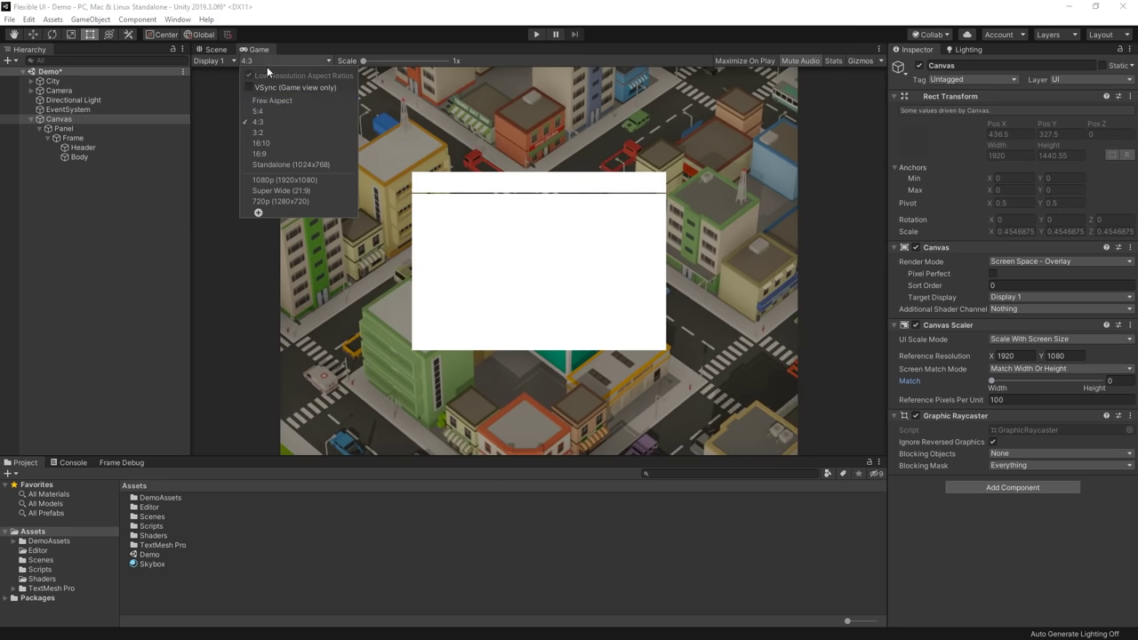
pyautogui.click(279, 142)
pyautogui.moveTo(995, 389)
pyautogui.mouseDown()
pyautogui.moveTo(1112, 382)
pyautogui.moveTo(993, 382)
pyautogui.mouseUp()
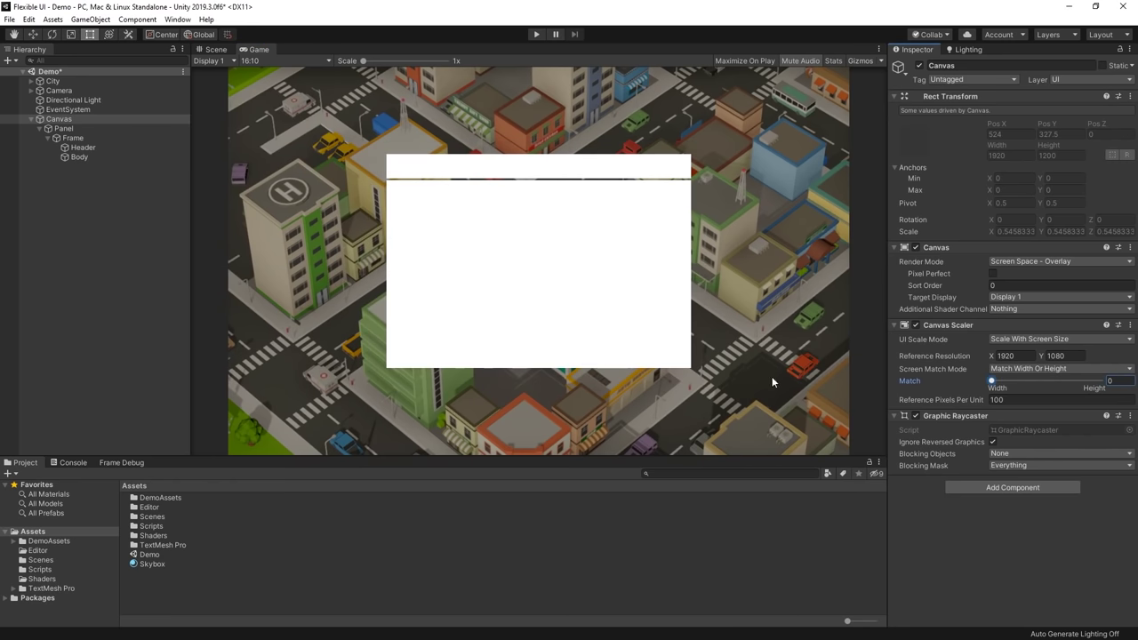
pyautogui.click(252, 62)
pyautogui.click(284, 179)
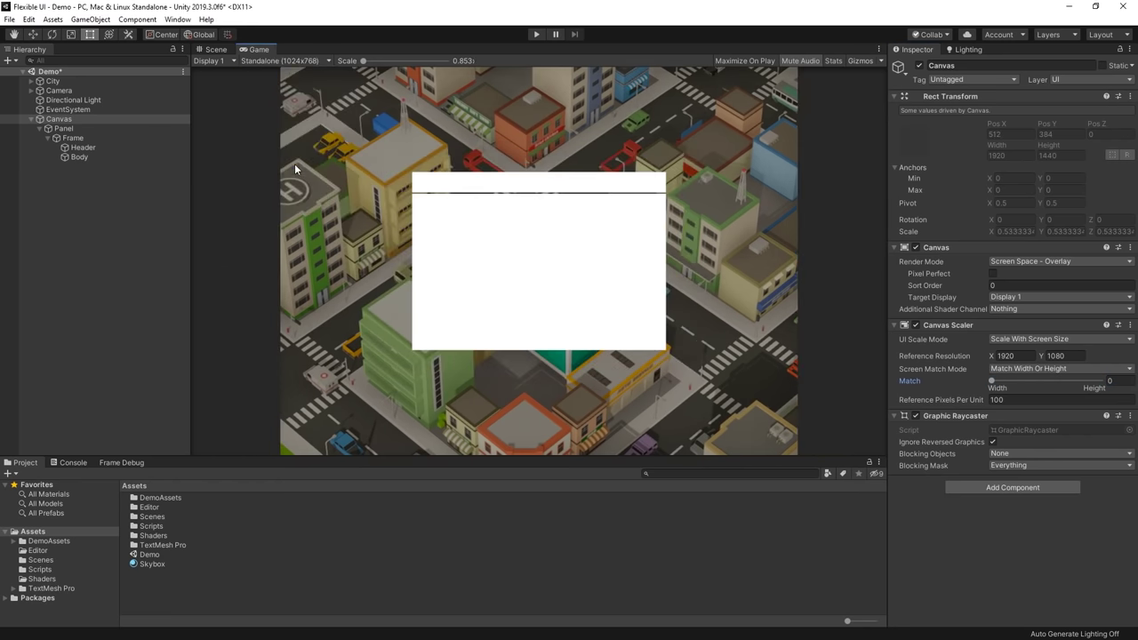
pyautogui.hotkey('ctrl', 'p')
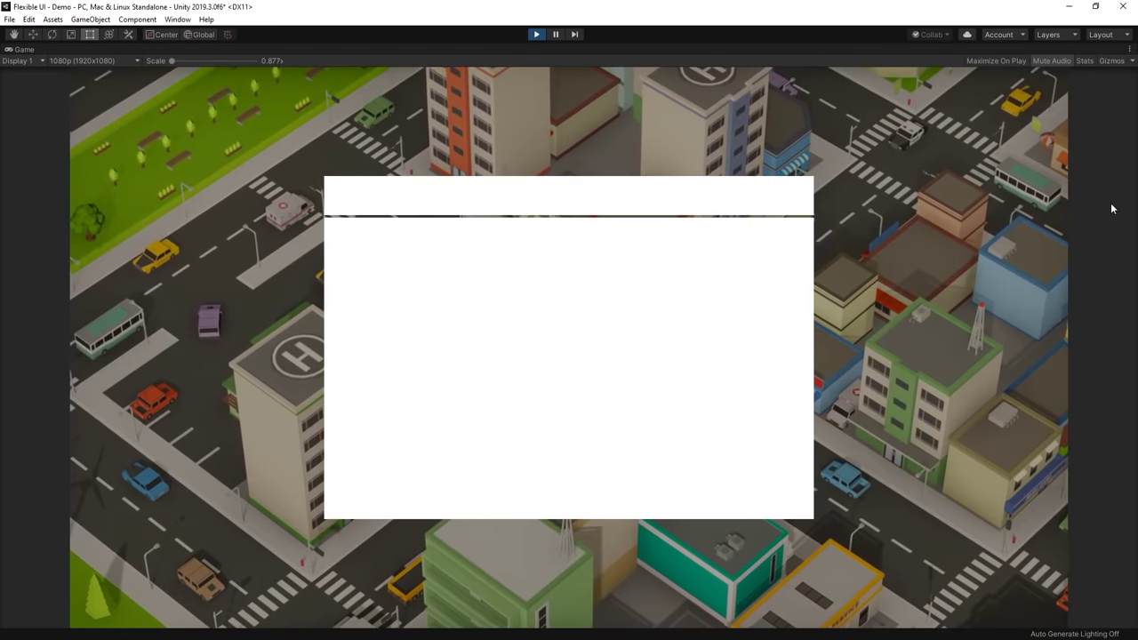
# Step: Lower the alpha of the Panel's black background colour so the city scene shows through dimmed
pyautogui.hotkey('shift', 'space')
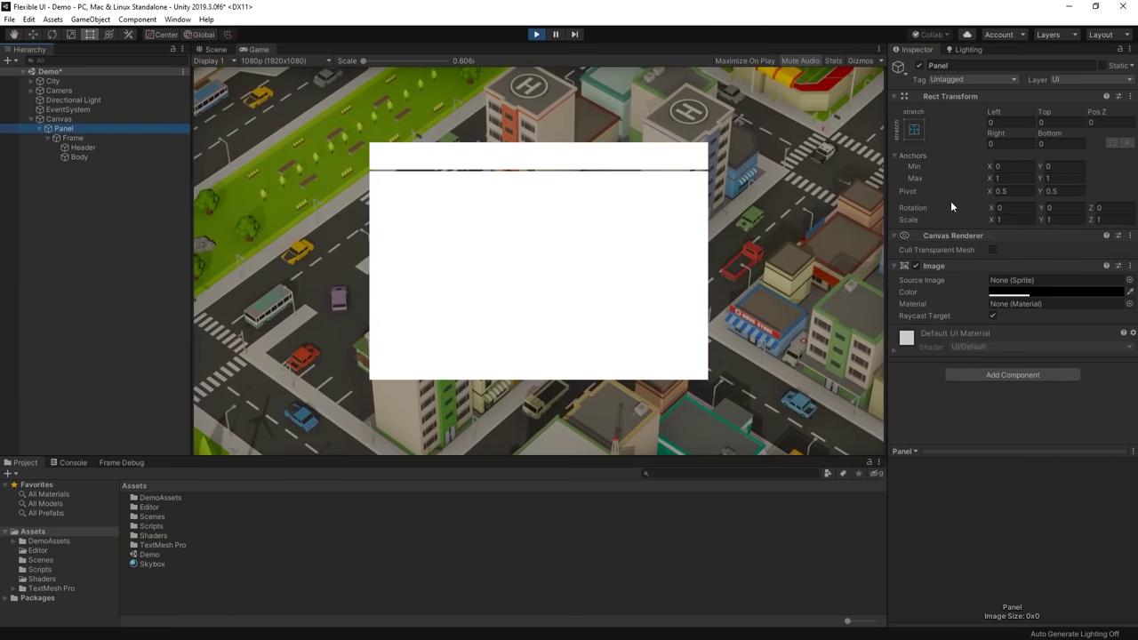
pyautogui.click(1027, 291)
pyautogui.moveTo(818, 339); pyautogui.dragTo(858, 338)
pyautogui.moveTo(835, 105); pyautogui.dragTo(971, 102)
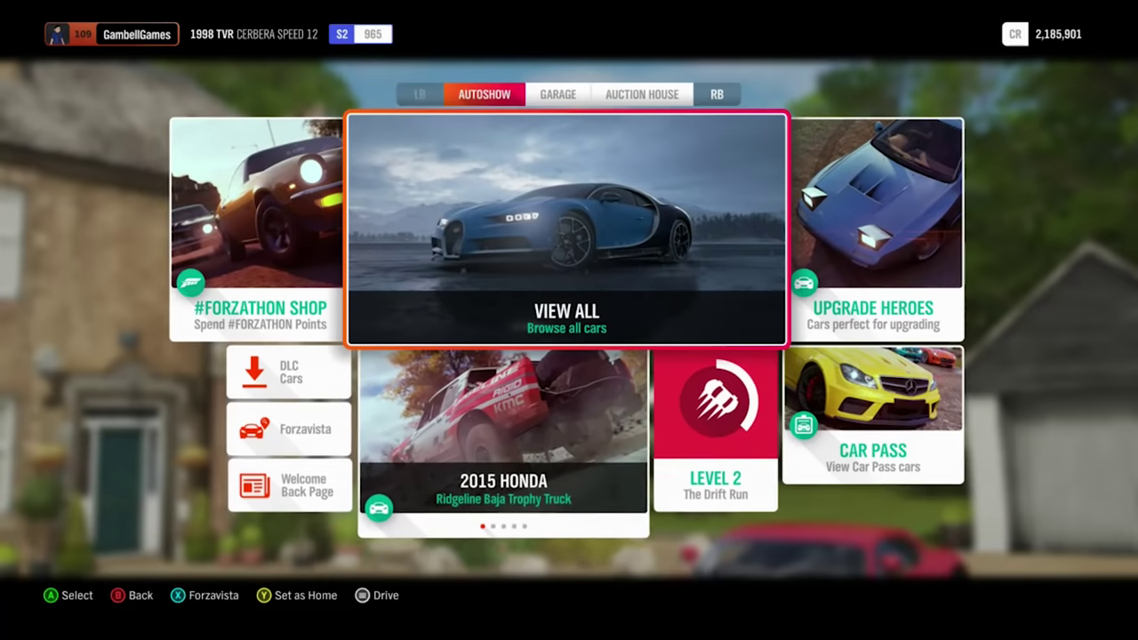
# Step: Add a Background Blur widget to the canvas
pyautogui.press('Down')
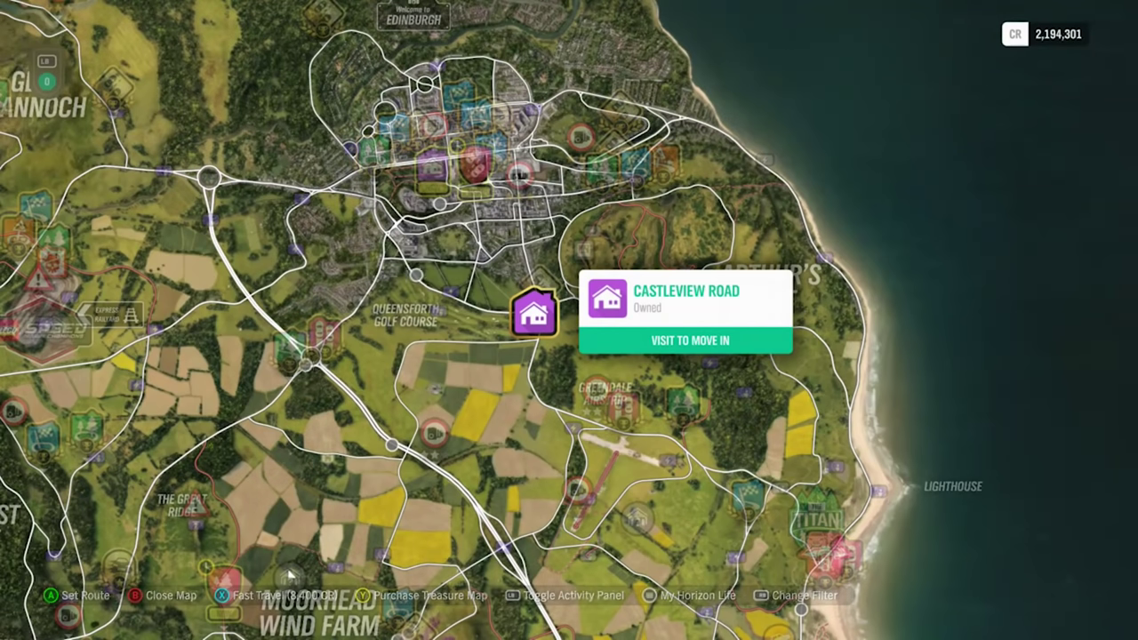
pyautogui.click(283, 595)
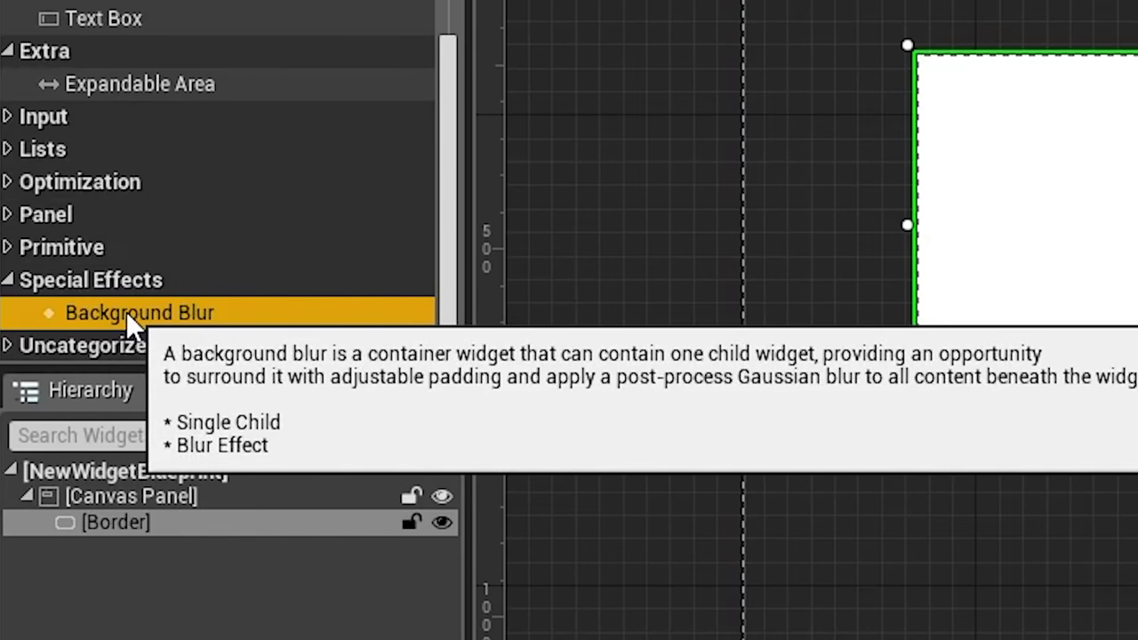
pyautogui.moveTo(126, 311); pyautogui.dragTo(503, 228)
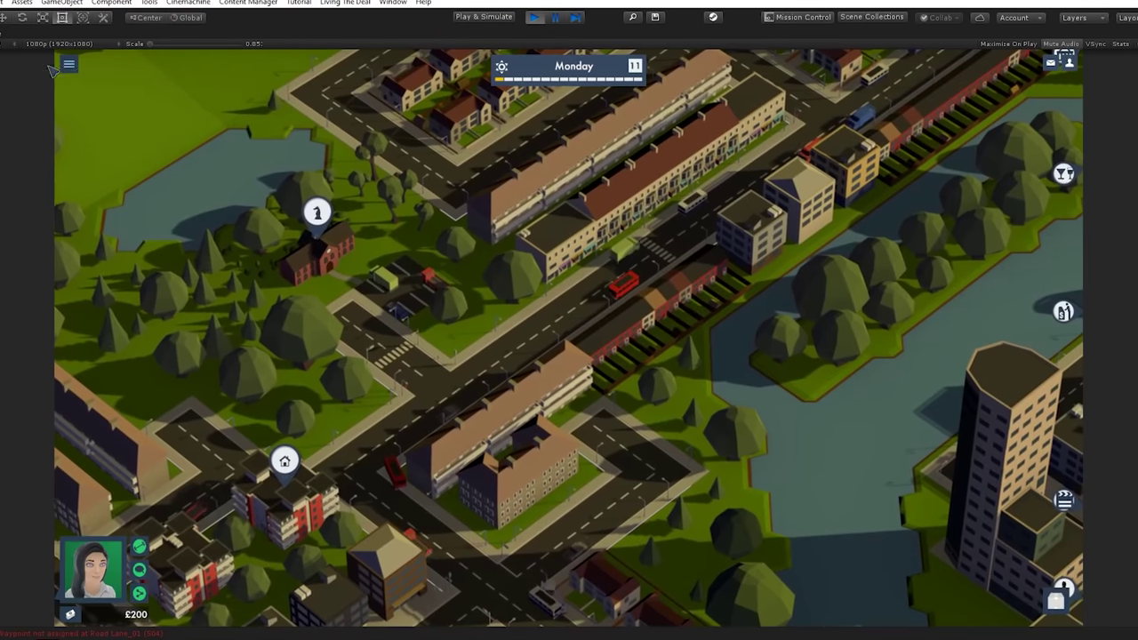
pyautogui.press('Escape')
pyautogui.click(630, 283)
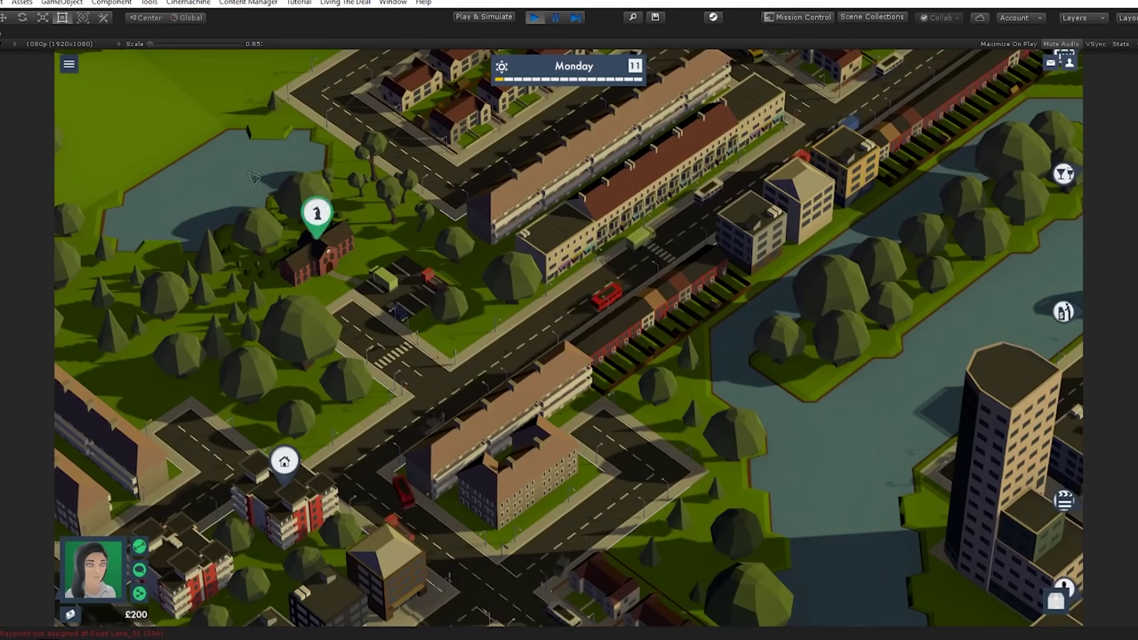
pyautogui.press('Escape')
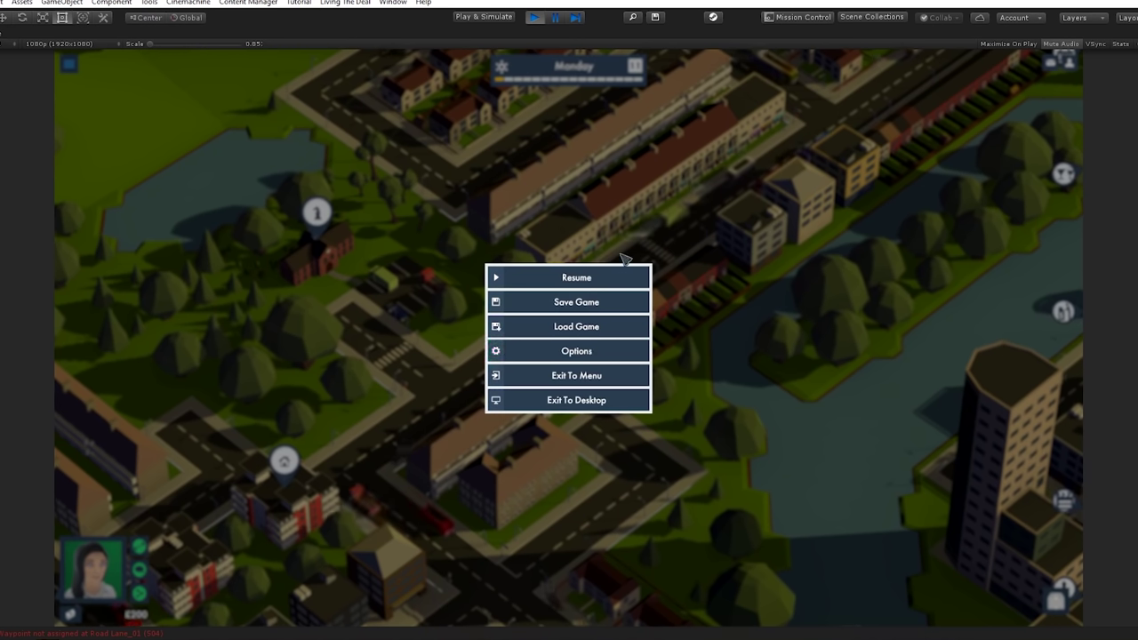
pyautogui.press('Escape')
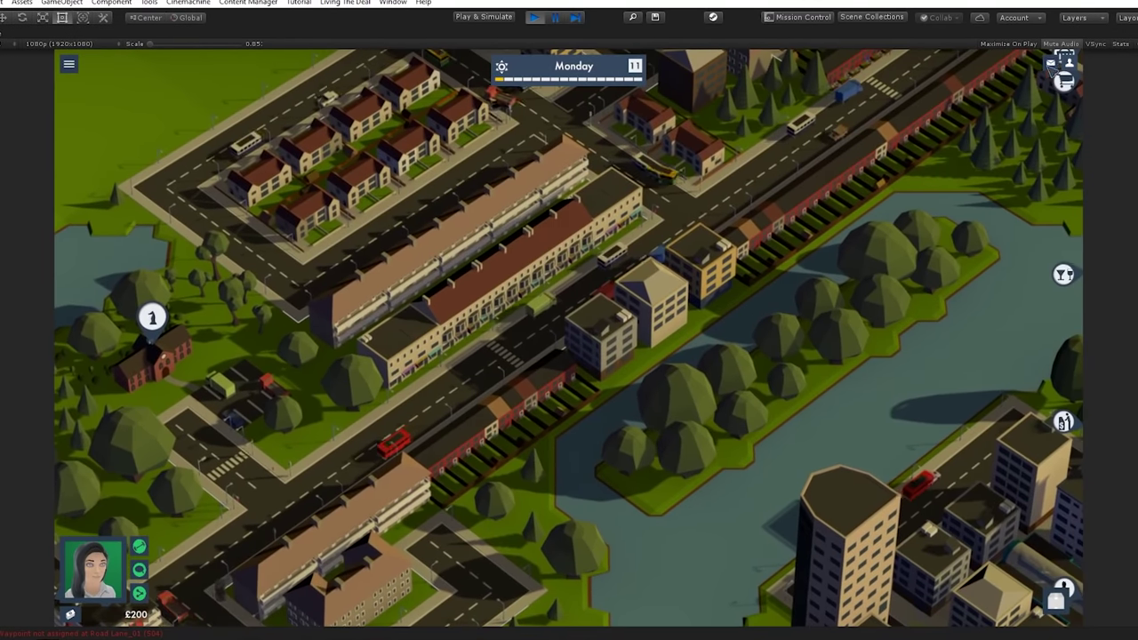
pyautogui.click(1060, 66)
pyautogui.click(864, 146)
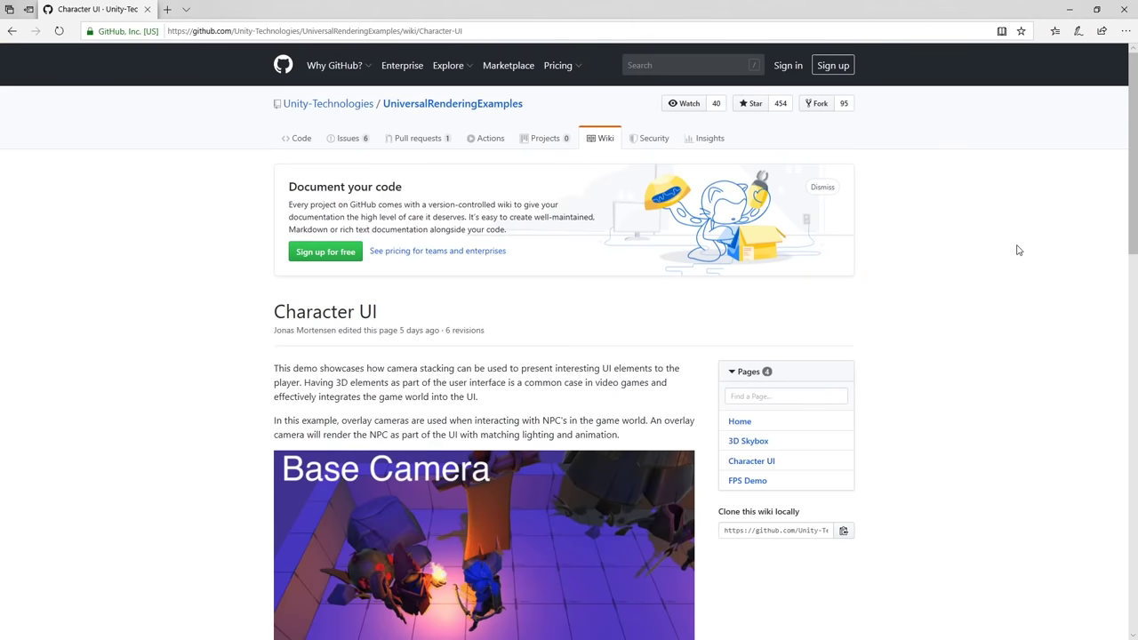
# Step: Scroll the Character UI wiki page down past its header to the camera stacking explanation
pyautogui.scroll(-3, 1016, 246)
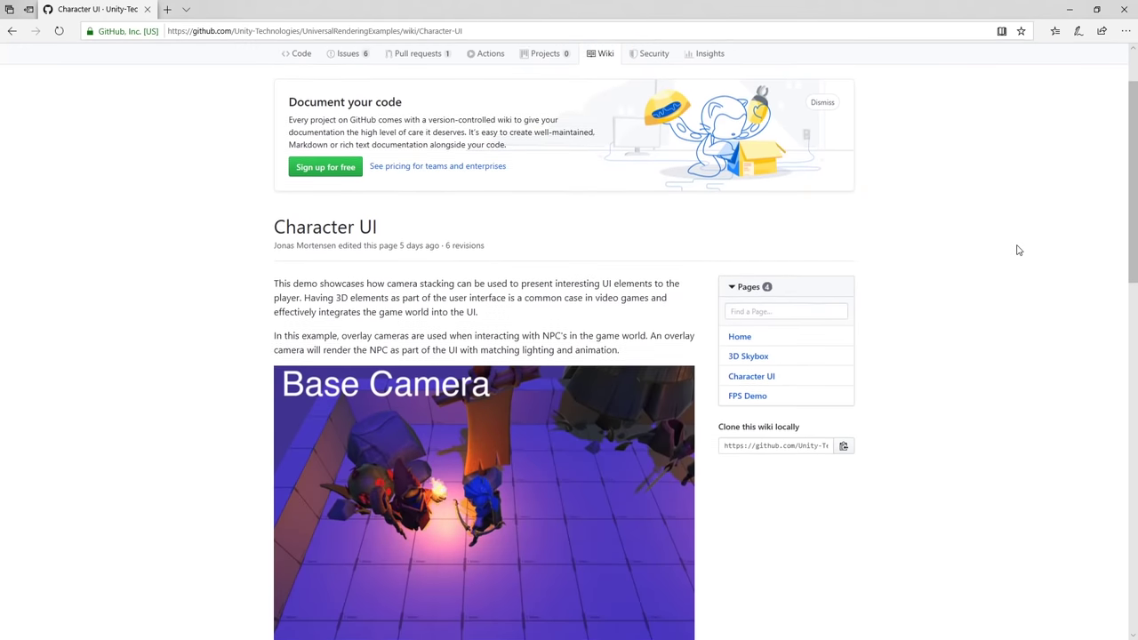
pyautogui.scroll(-1, 1025, 238)
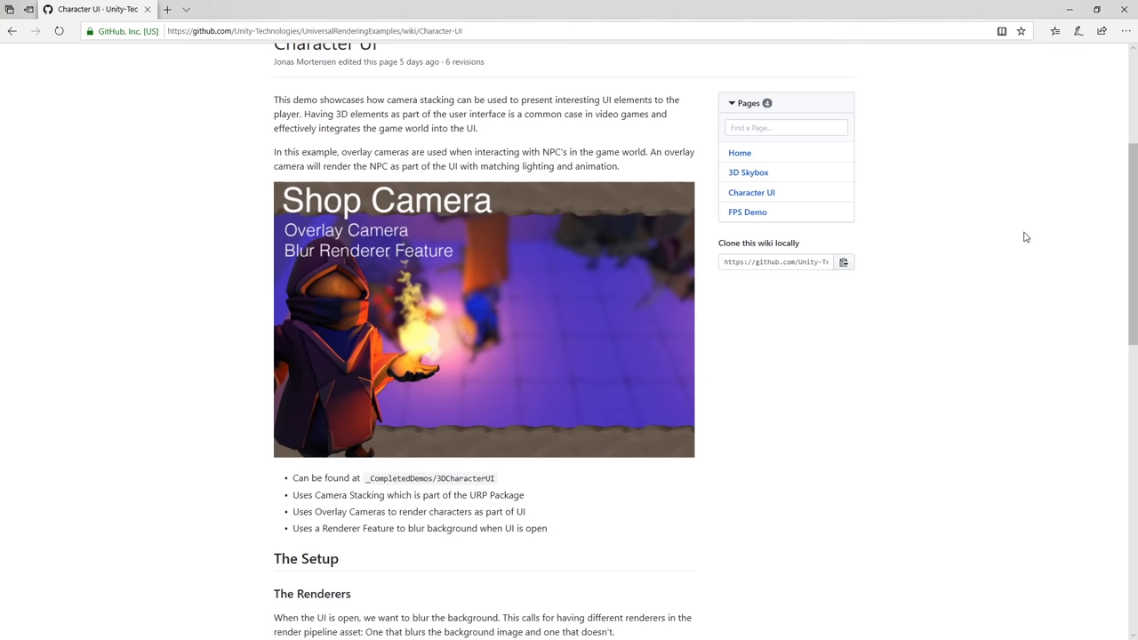